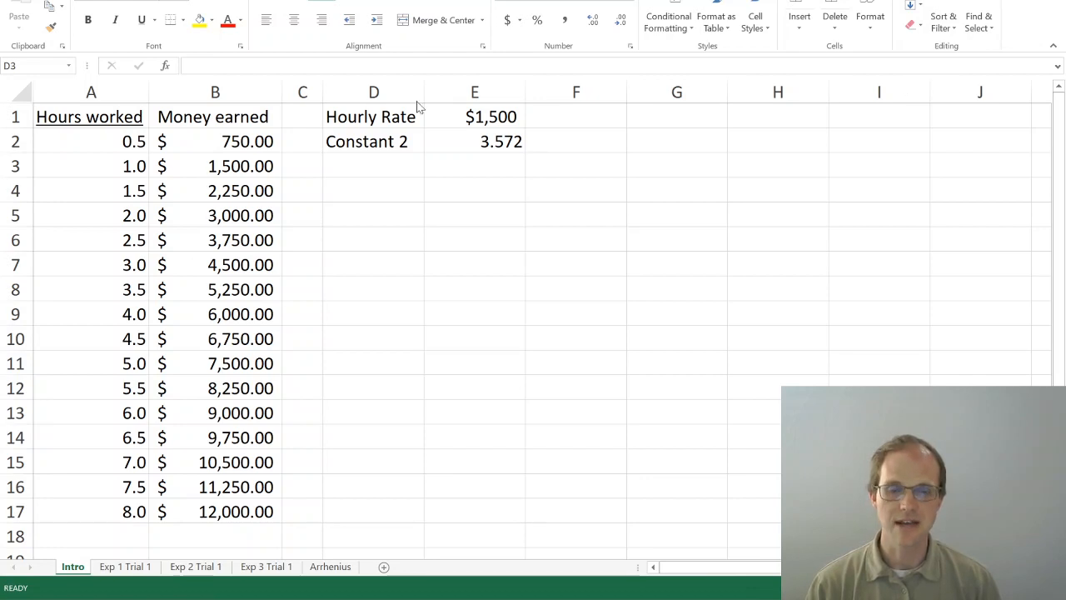
Examine the hourly rate in E1, the money earned formula in B2, and the headers of the two data columns
left_click(457, 118)
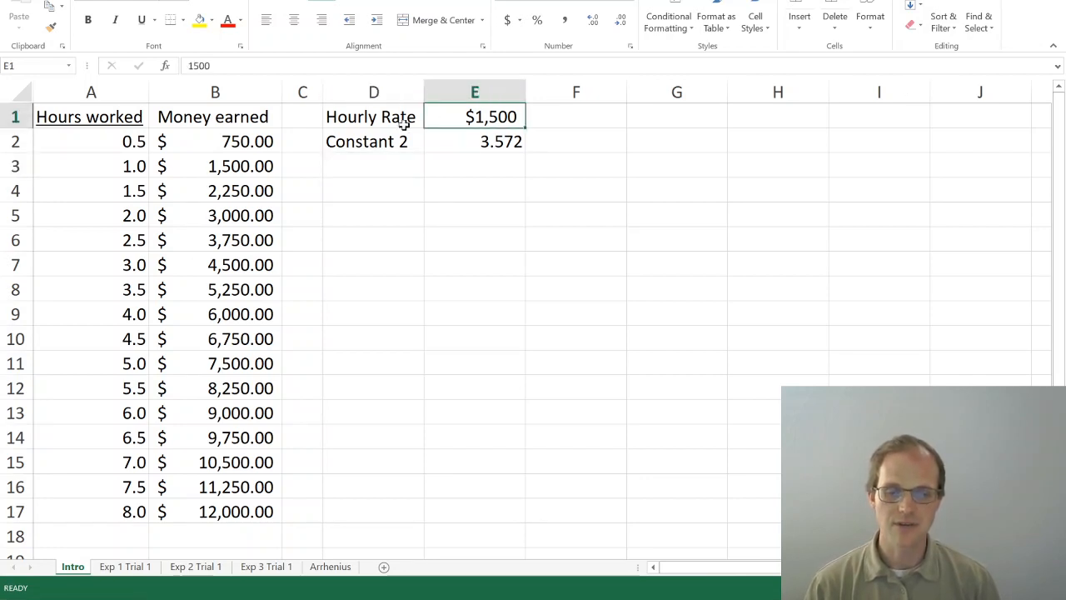
left_click(243, 145)
left_click(455, 117)
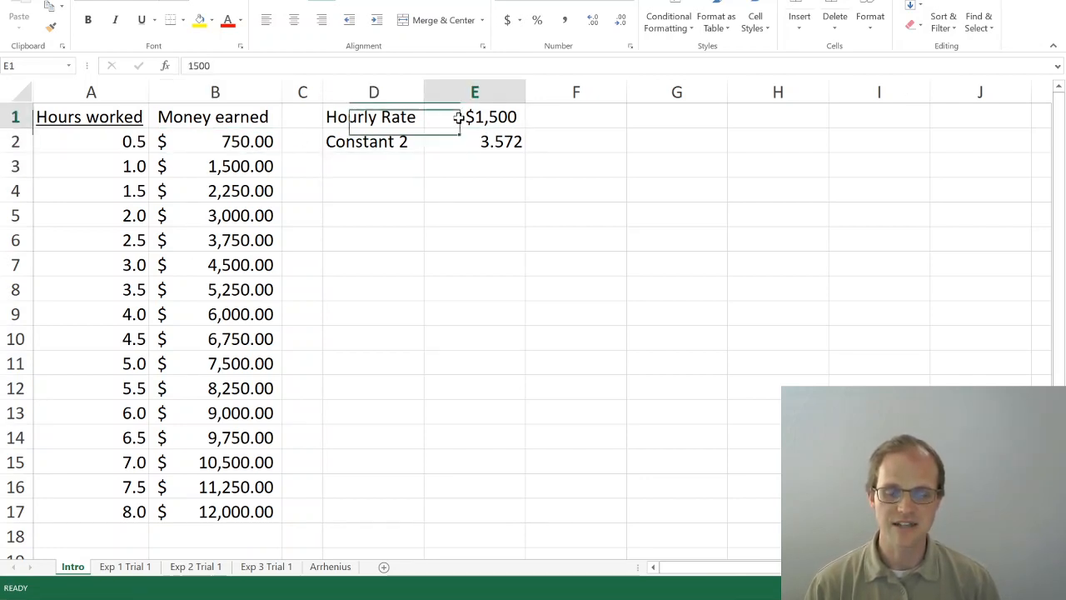
left_click(235, 137)
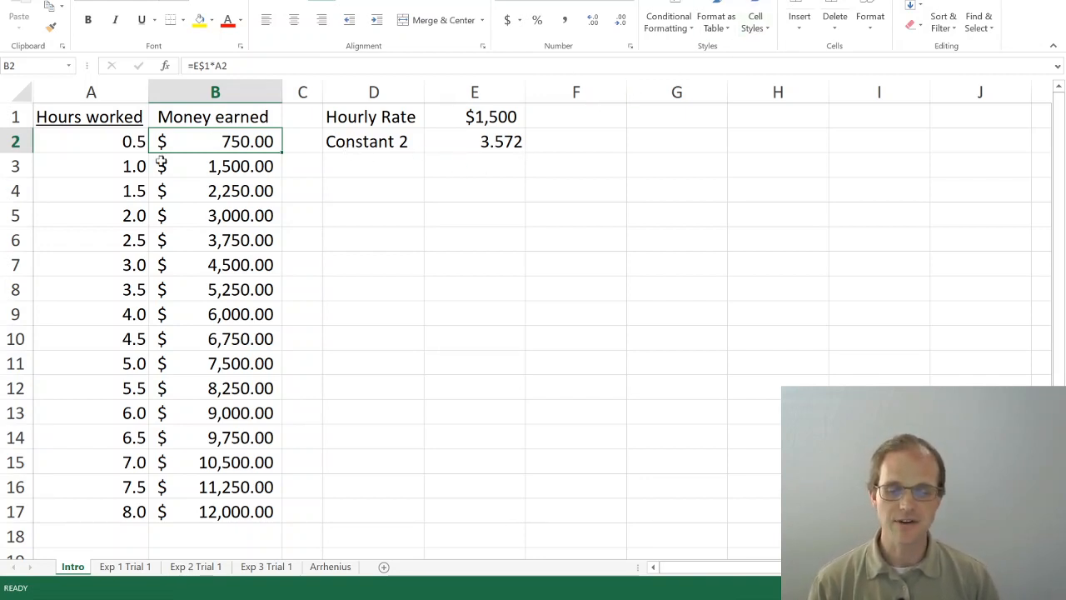
left_click(83, 117)
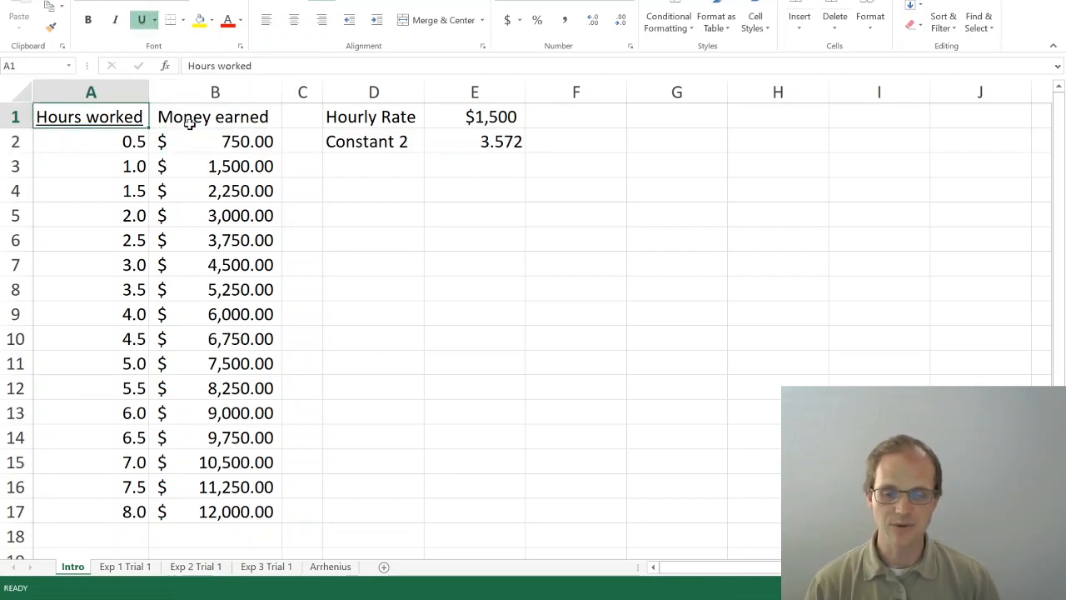
left_click(191, 120)
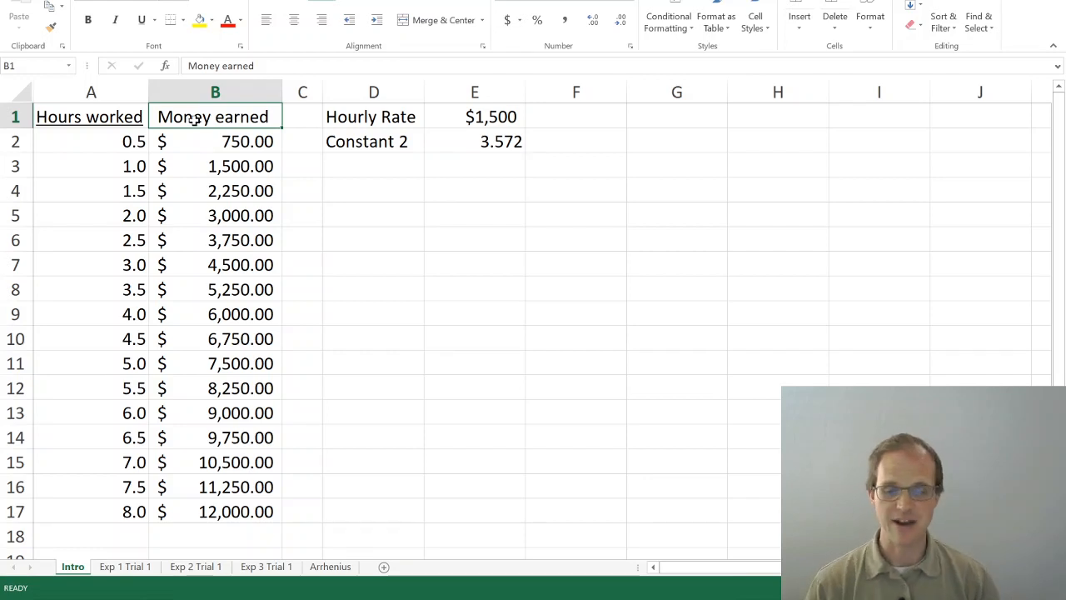
left_click(106, 115)
left_click(169, 116)
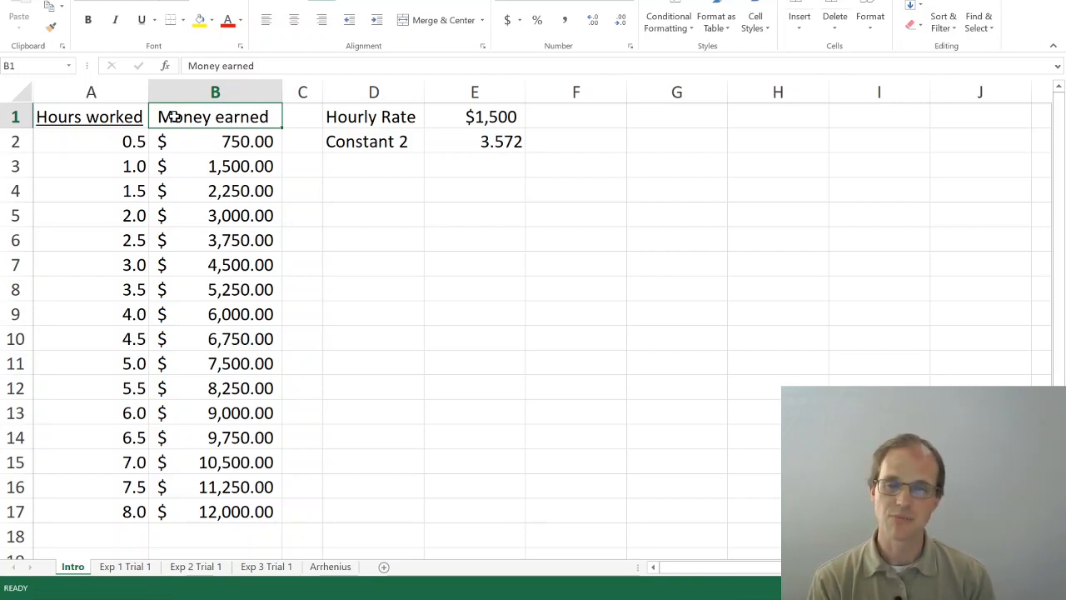
left_click(122, 133)
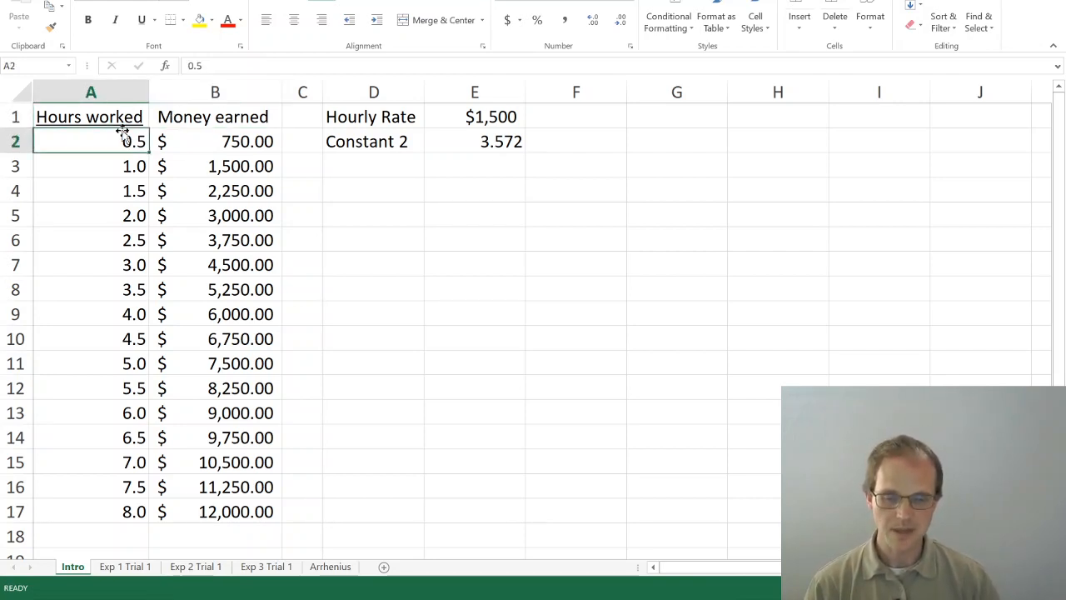
Bring up the chart insertion commands and review the Hourly Rate constant in row 1
left_click(103, 0)
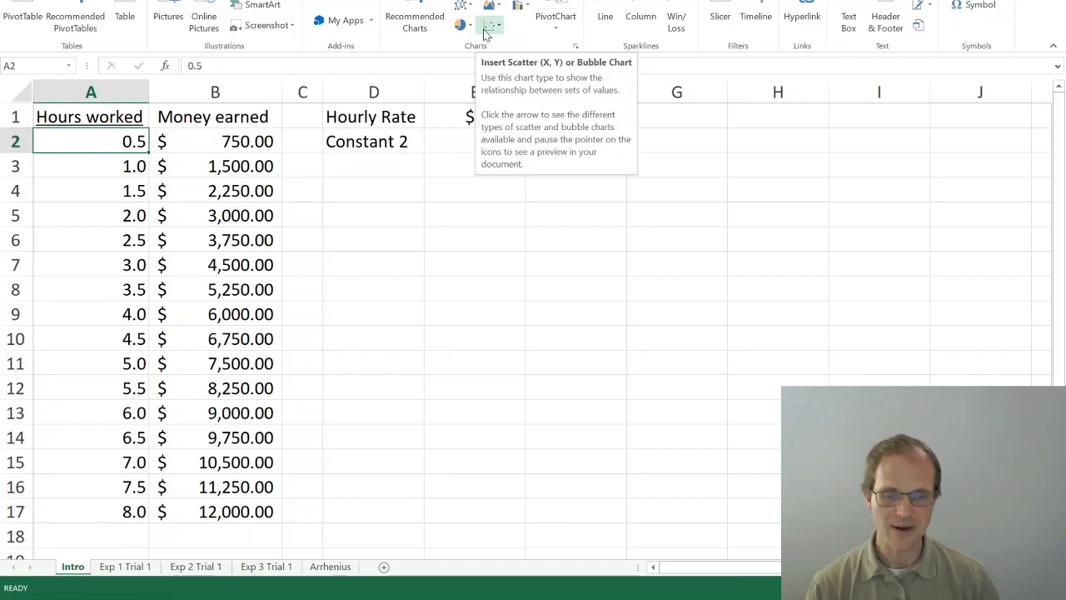
left_click(400, 119)
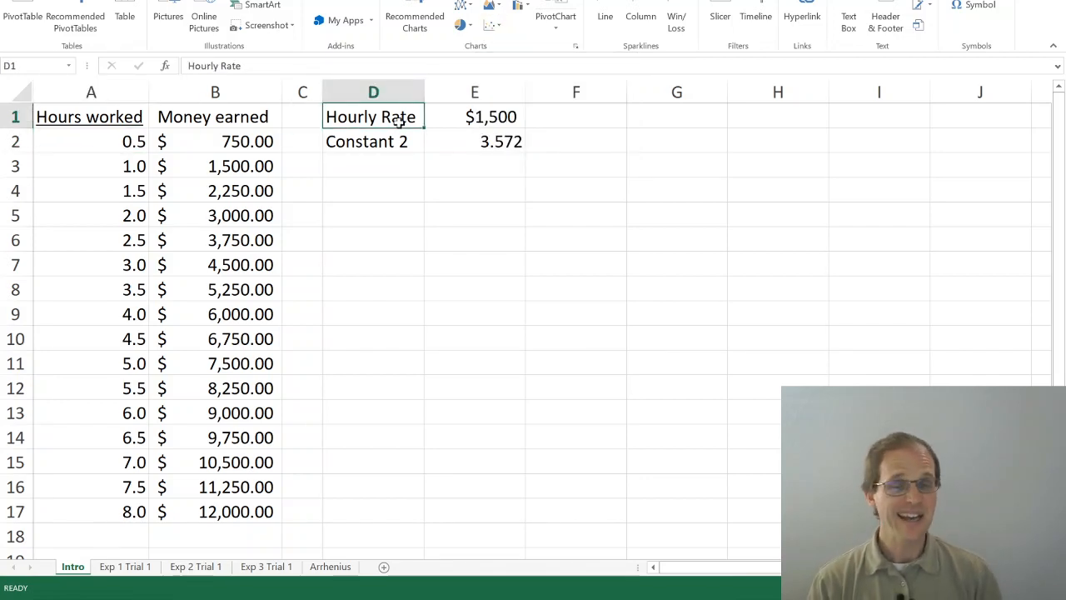
key("Right")
key("Right")
key("Left")
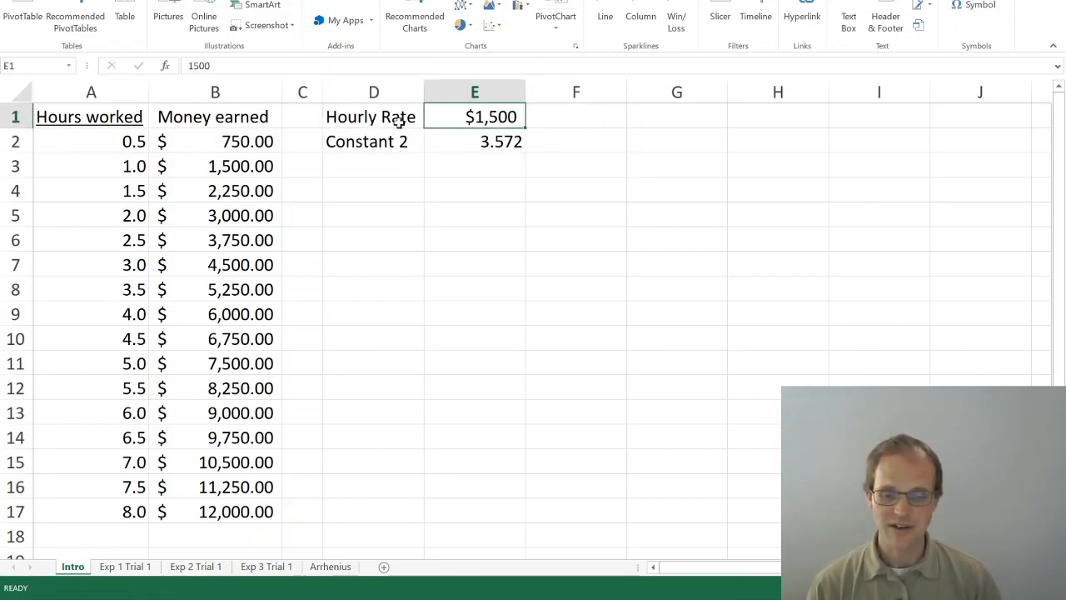
key("Home")
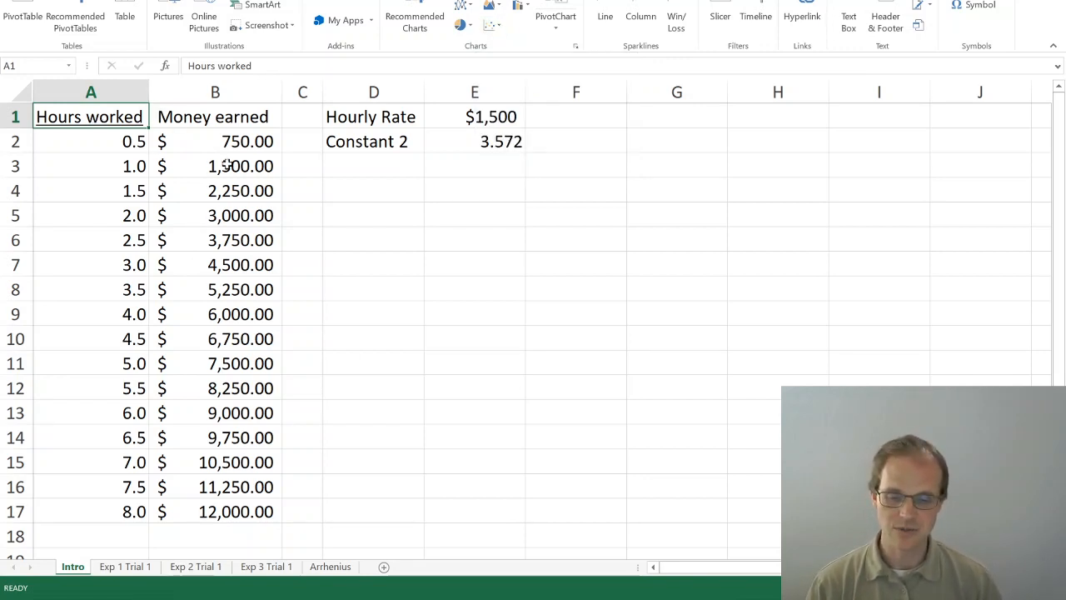
Select the hours worked and money earned data with their headers, range A1:B17
left_click_drag(91, 115, 231, 506)
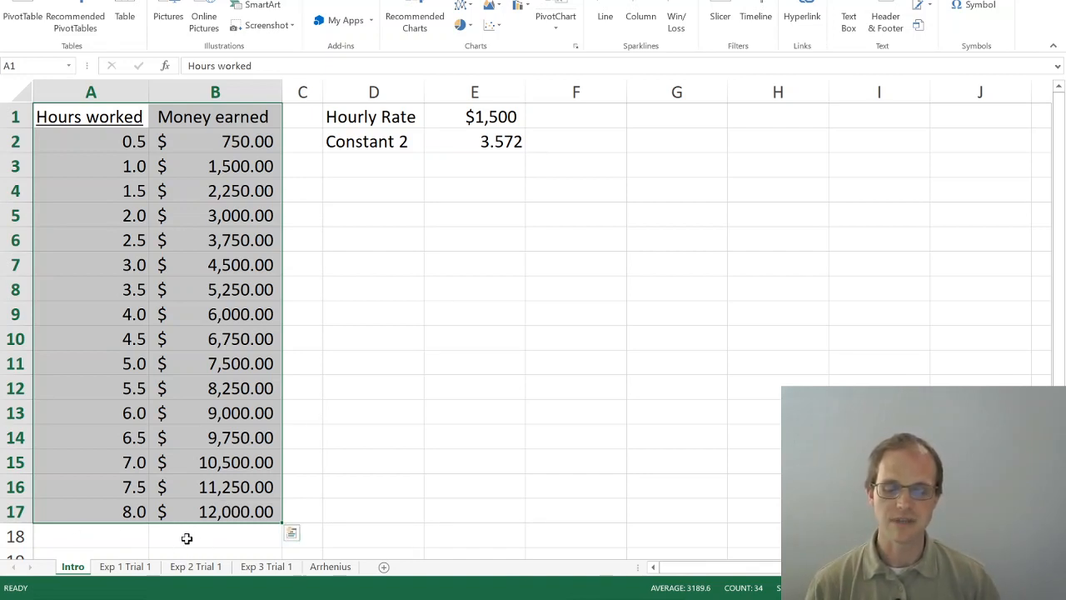
scroll(189, 539, "down", 5)
scroll(187, 538, "up", 5)
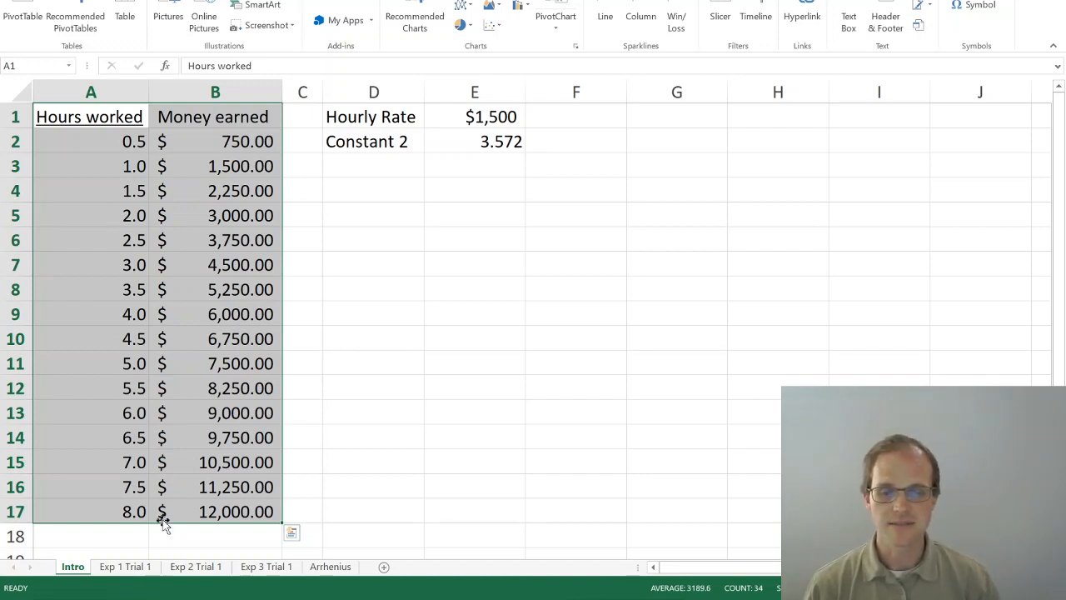
left_click(104, 89)
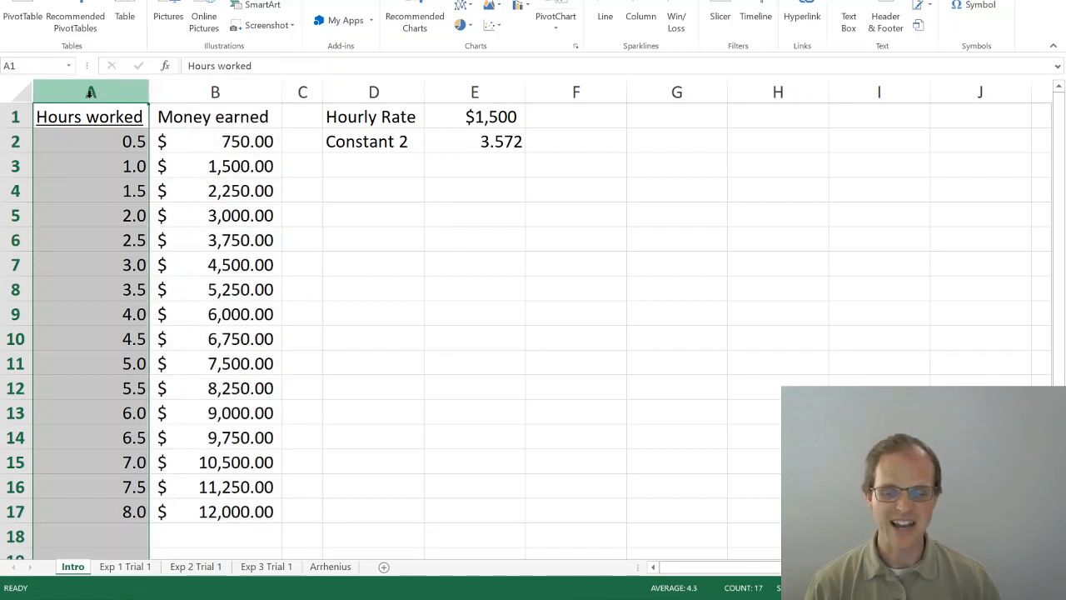
left_click_drag(80, 119, 219, 504)
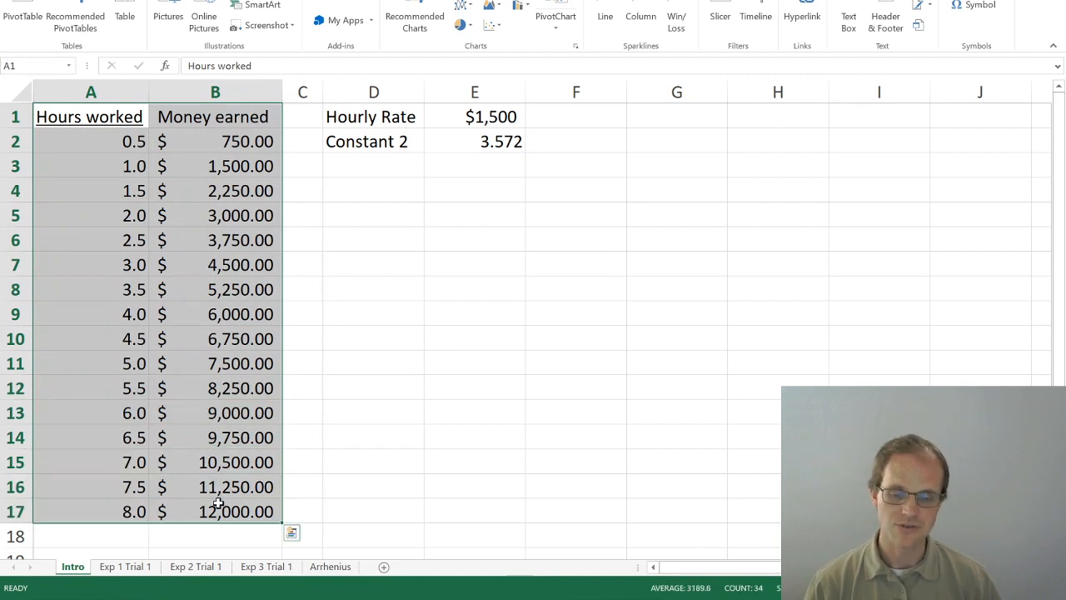
Select the entire columns A and B together
left_click(90, 90)
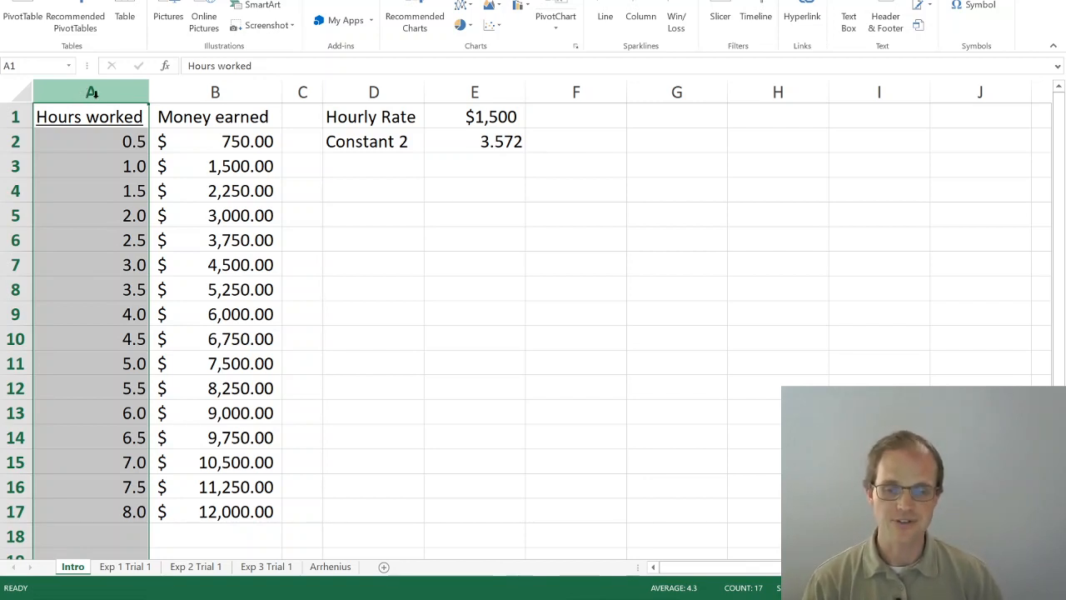
left_click(184, 94, "ctrl")
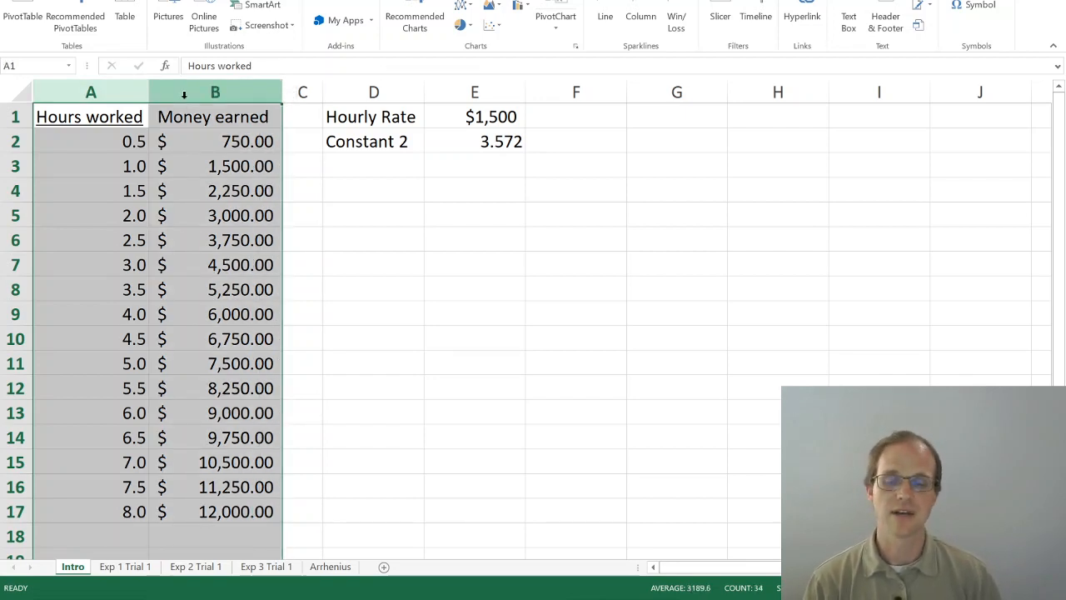
left_click(118, 91)
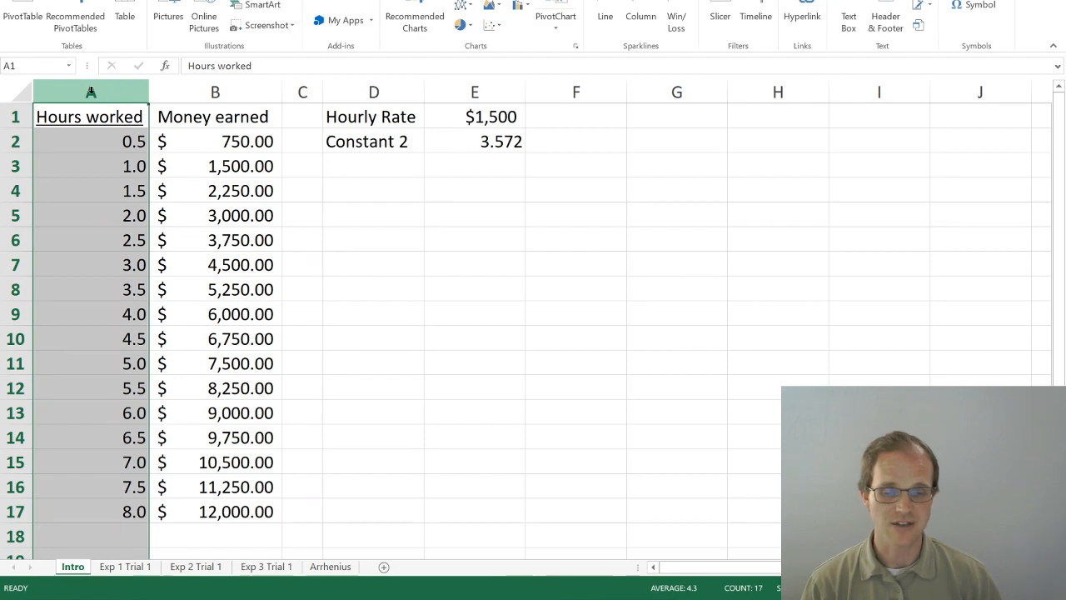
left_click_drag(110, 93, 186, 91)
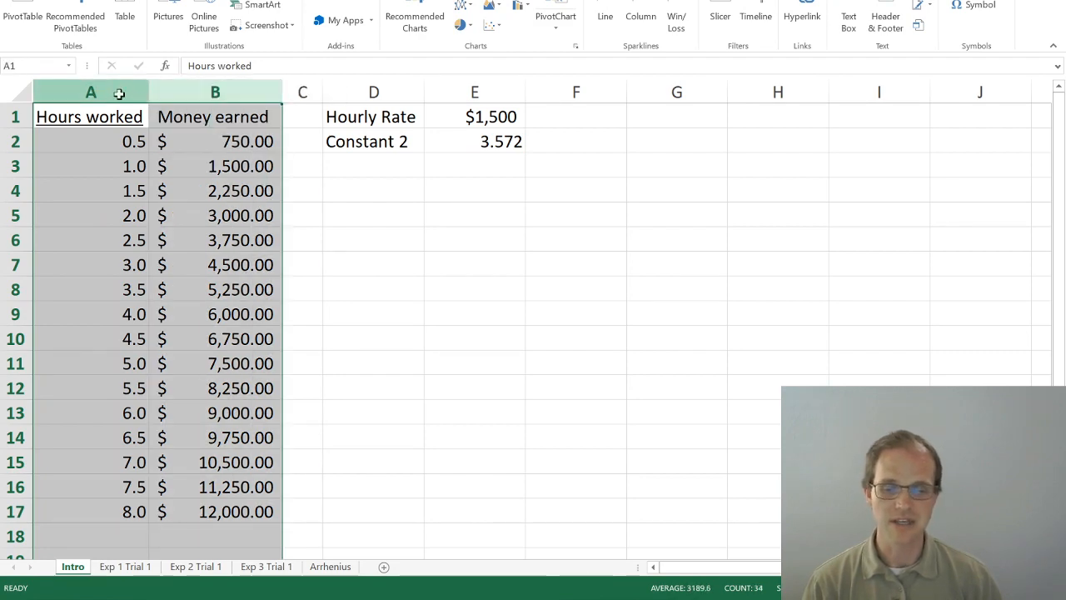
Build a combined selection of the separate columns A, B, E and H, and clear it again
left_click(115, 93)
left_click_drag(113, 94, 208, 94)
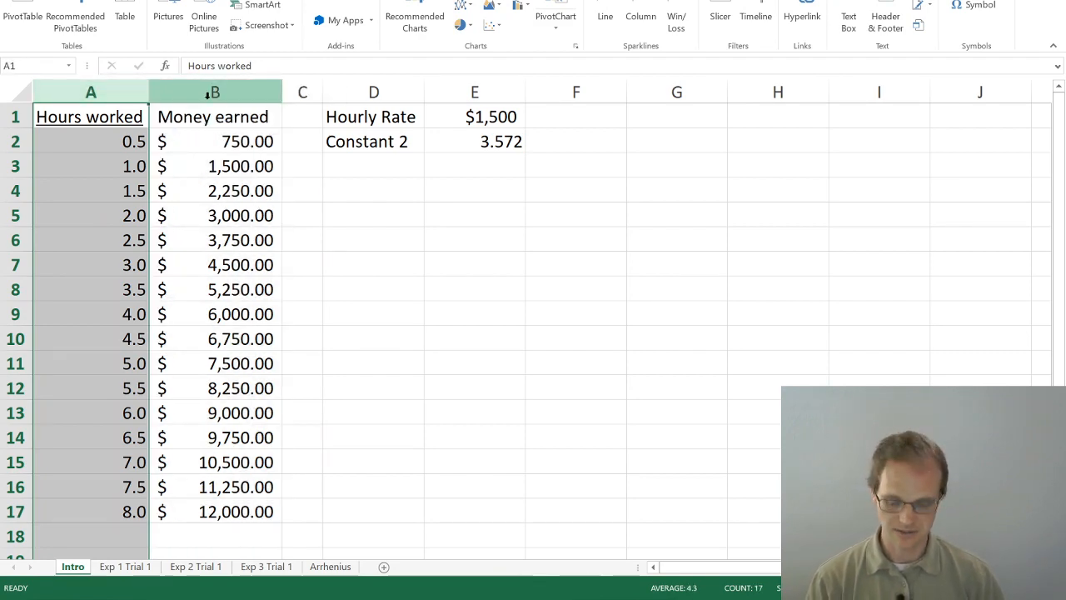
key("super")
key("super")
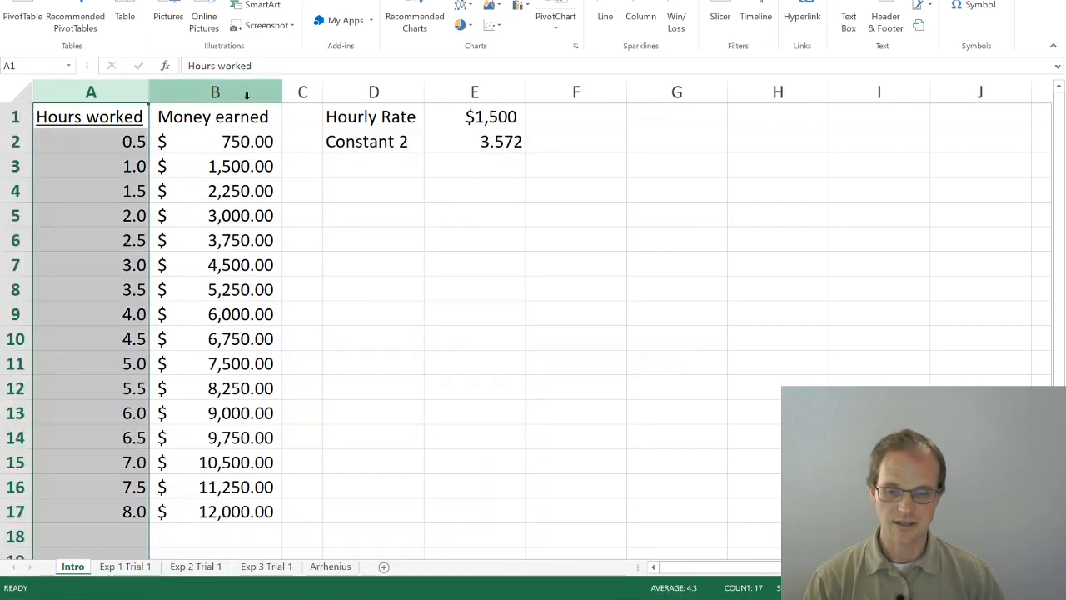
left_click(246, 95, "ctrl")
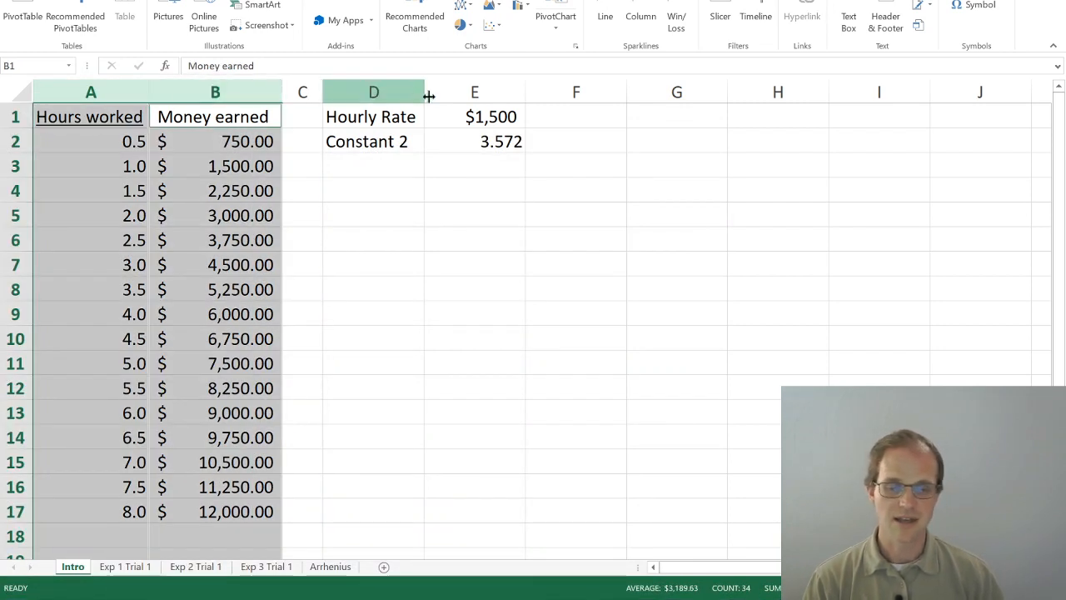
left_click(476, 95, "ctrl")
left_click(778, 105, "ctrl")
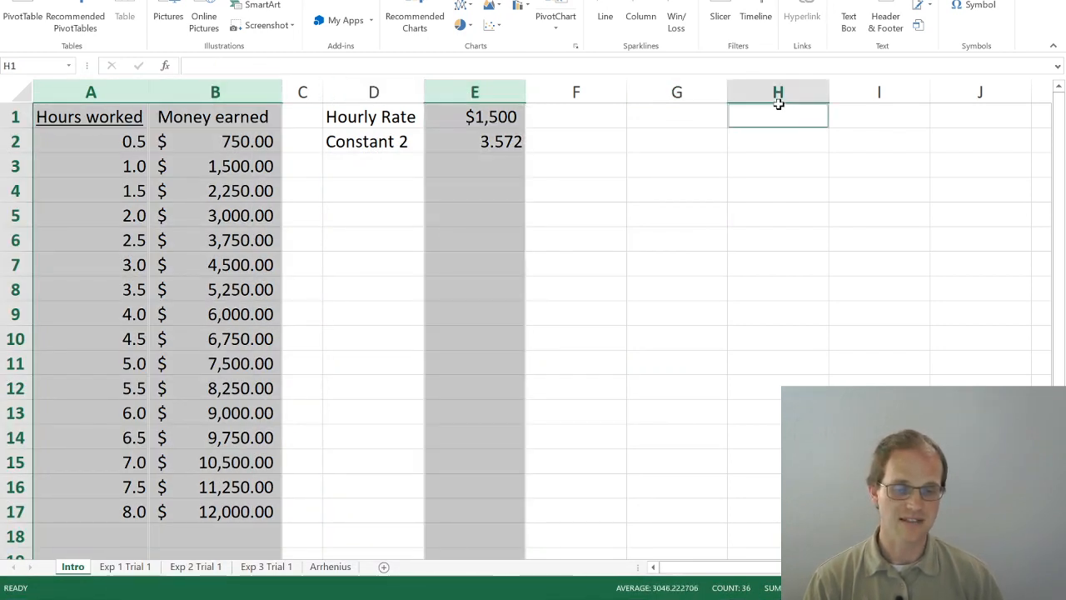
left_click(779, 92, "ctrl")
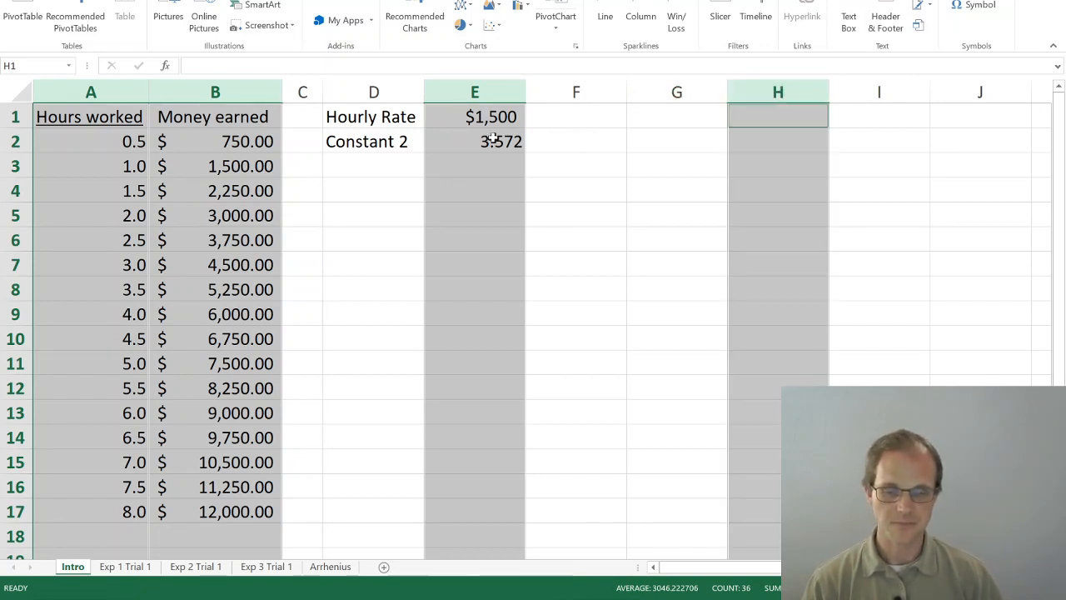
left_click(468, 160)
left_click(355, 171)
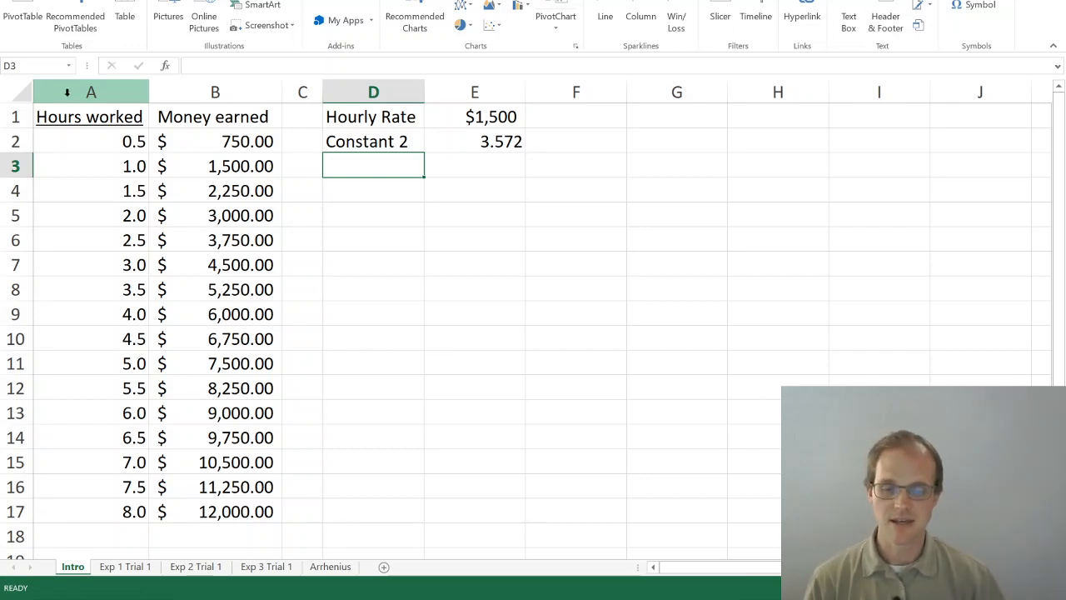
Insert a markers-only scatter chart from columns A and B, and move it to lie over columns B to G
left_click(74, 90)
left_click_drag(70, 86, 163, 86)
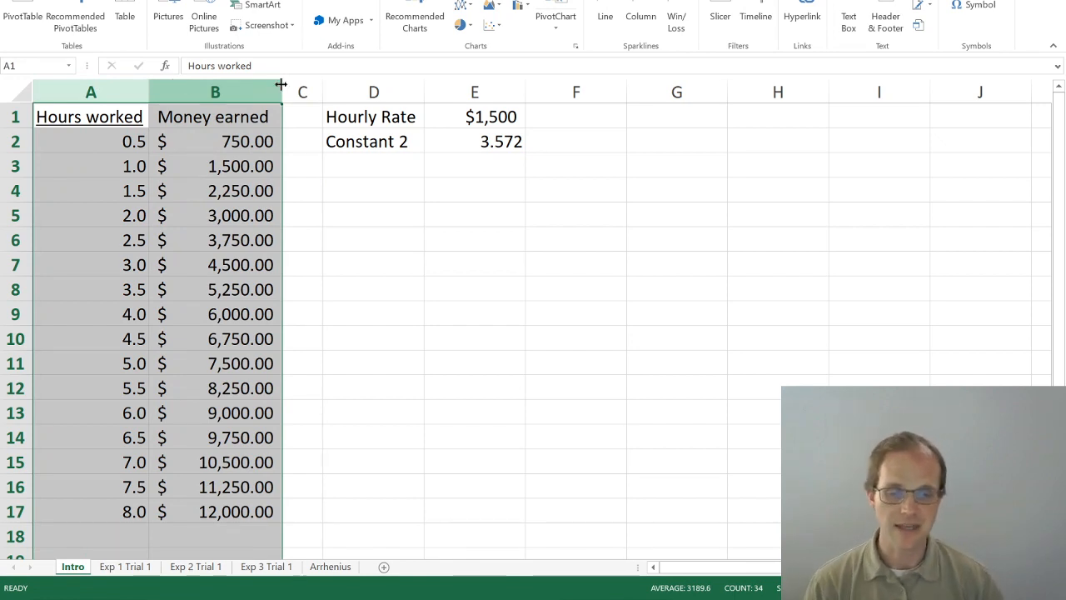
left_click(490, 25)
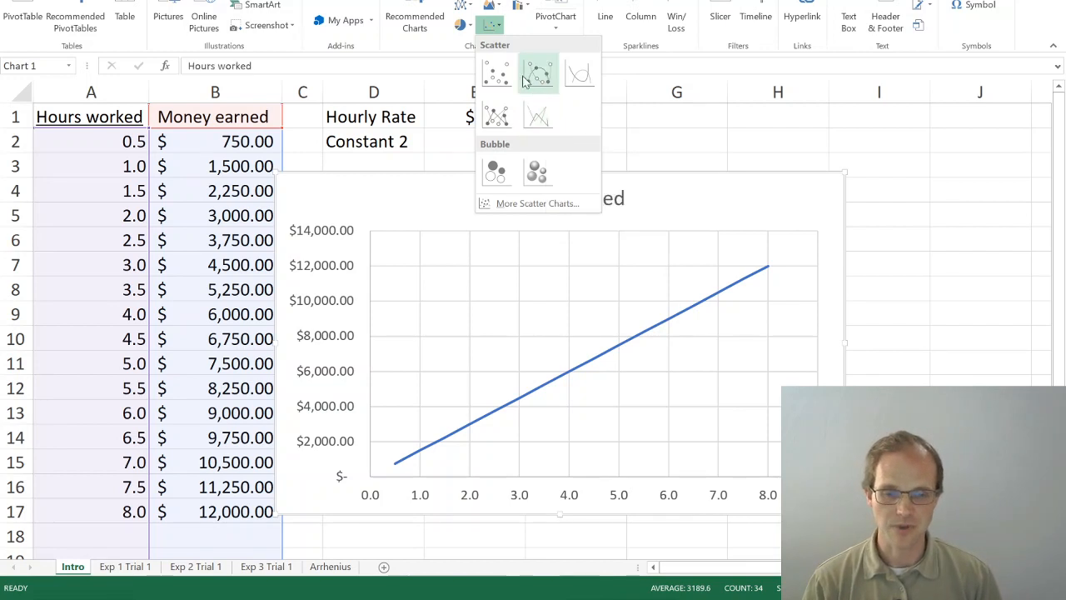
left_click(495, 74)
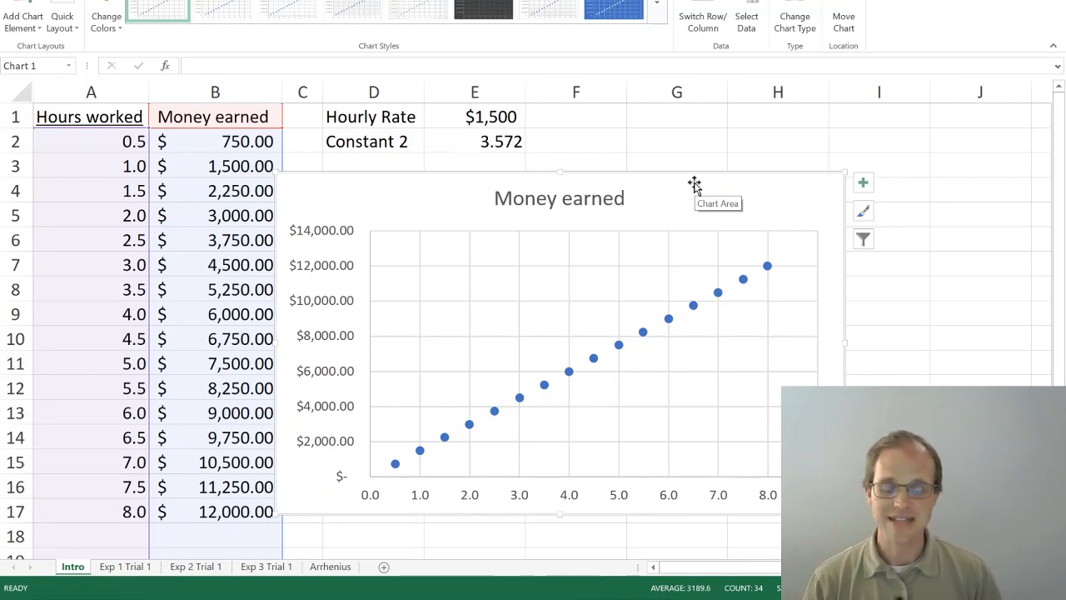
left_click_drag(730, 195, 786, 186)
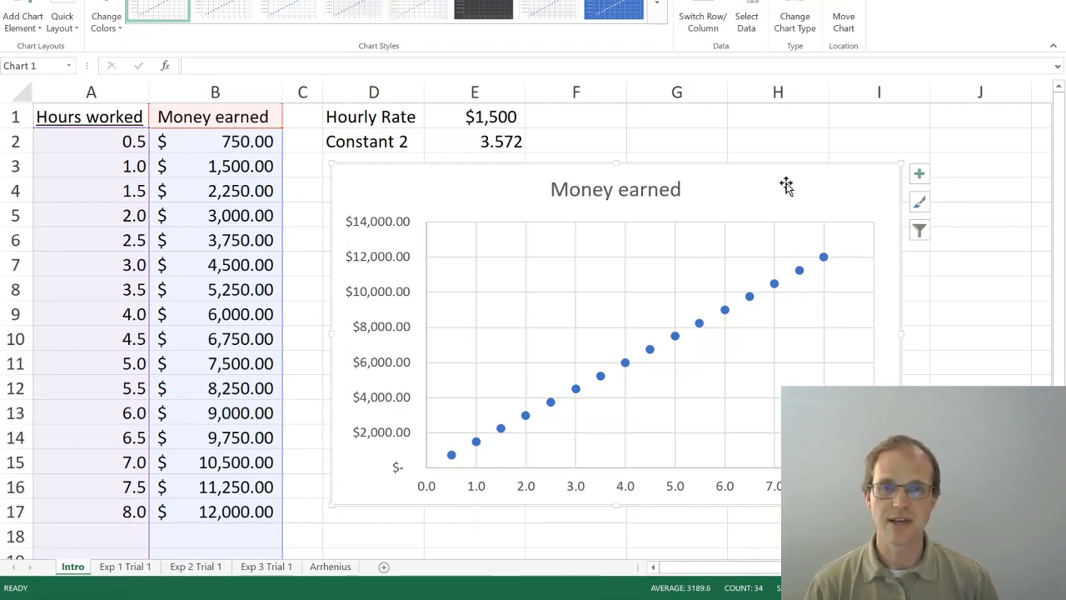
left_click_drag(804, 192, 620, 173)
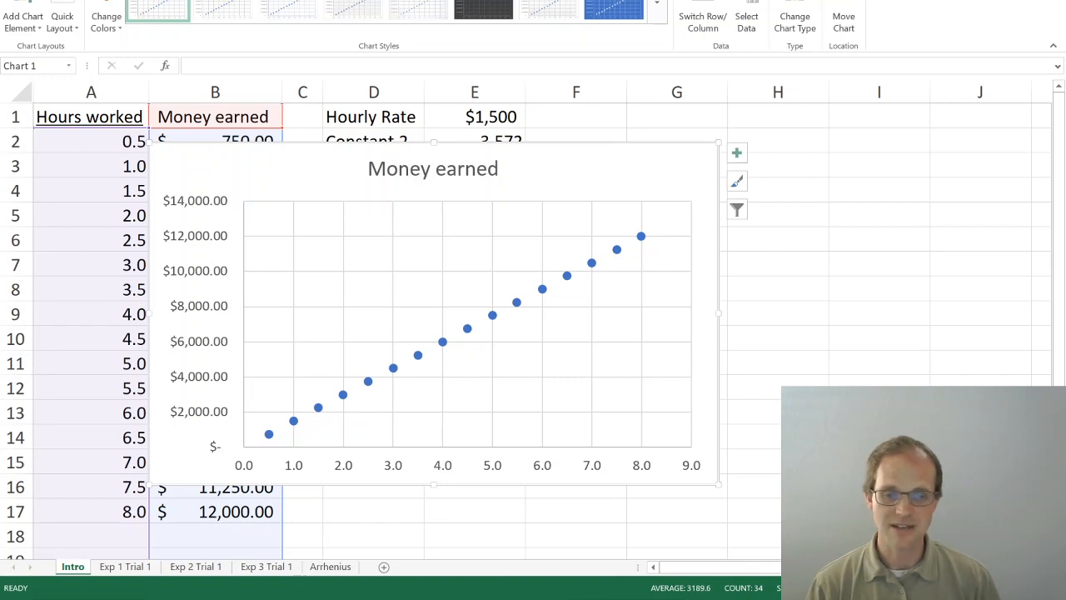
Add a primary horizontal axis title to the chart reading "Hours worked (hours)"
left_click(35, 29)
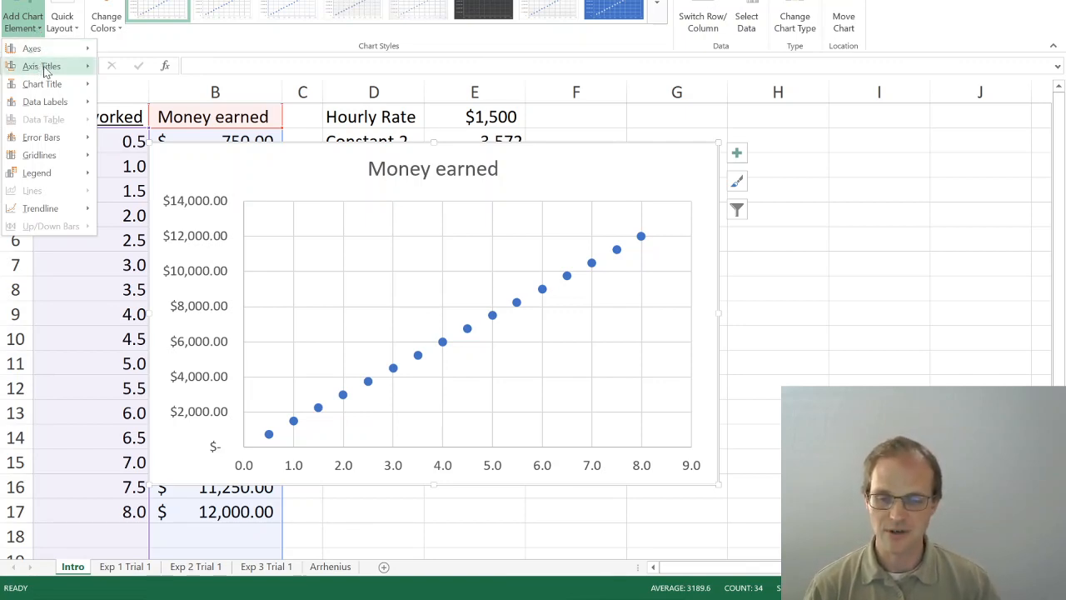
mouse_move(72, 72)
left_click(123, 75)
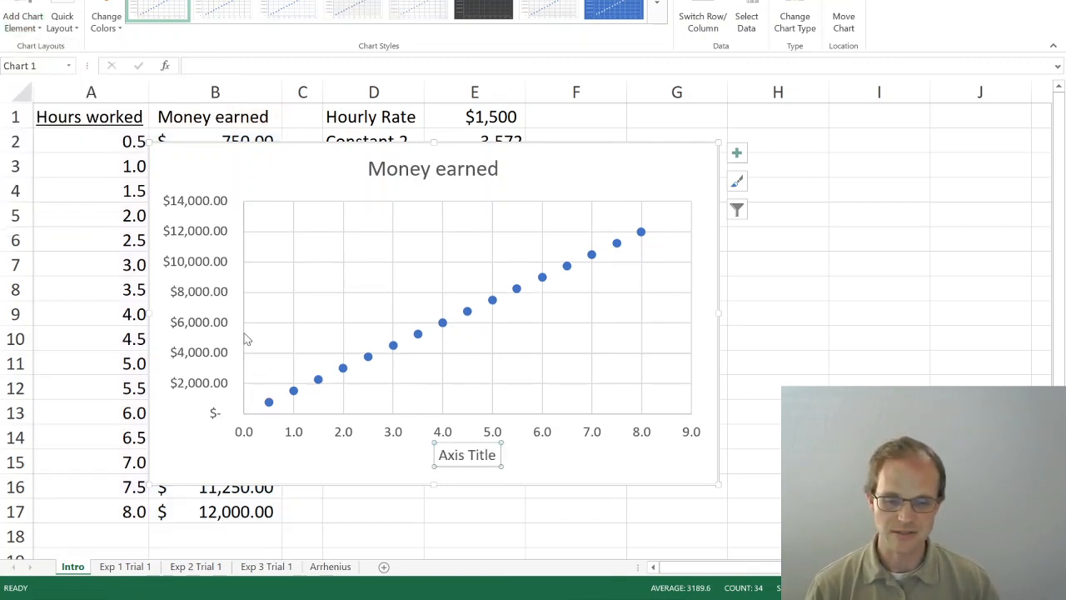
double_click(450, 455)
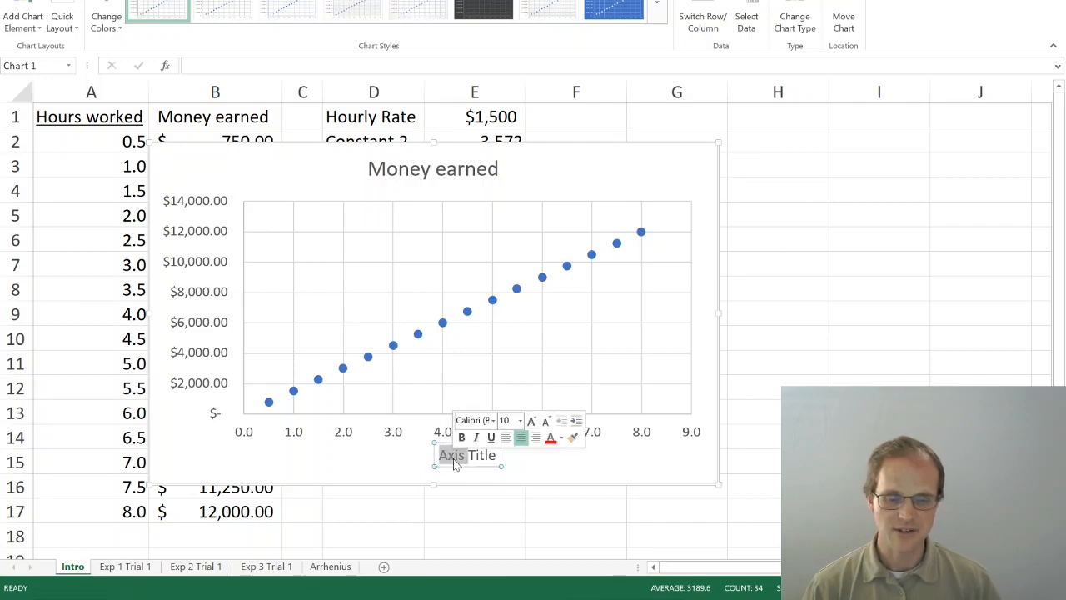
key("Delete")
key("Delete")
key("Delete")
key("Delete")
key("Delete")
key("Delete")
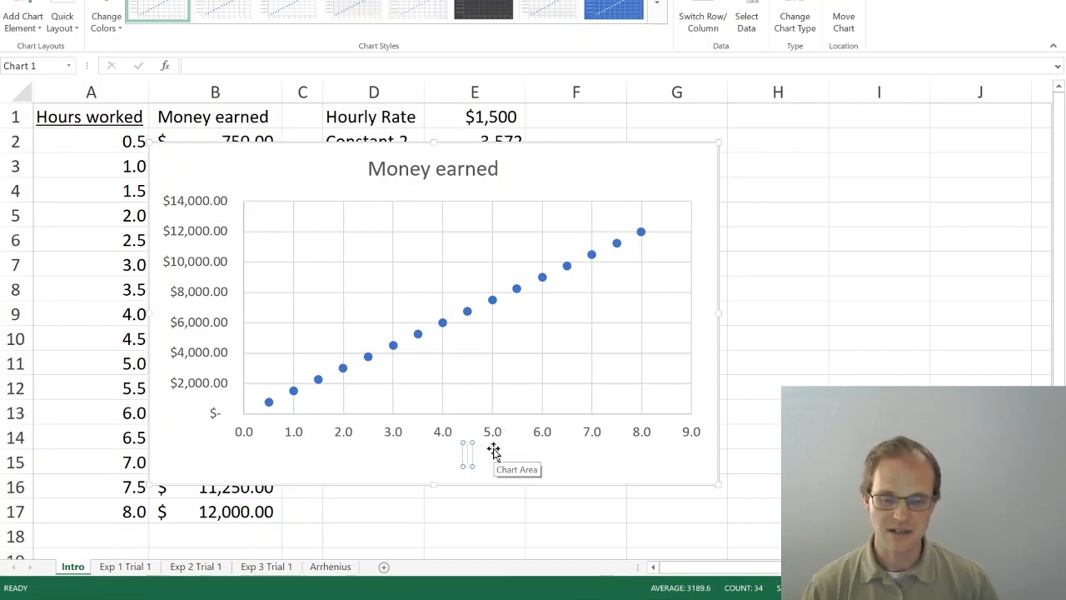
type("Hours work")
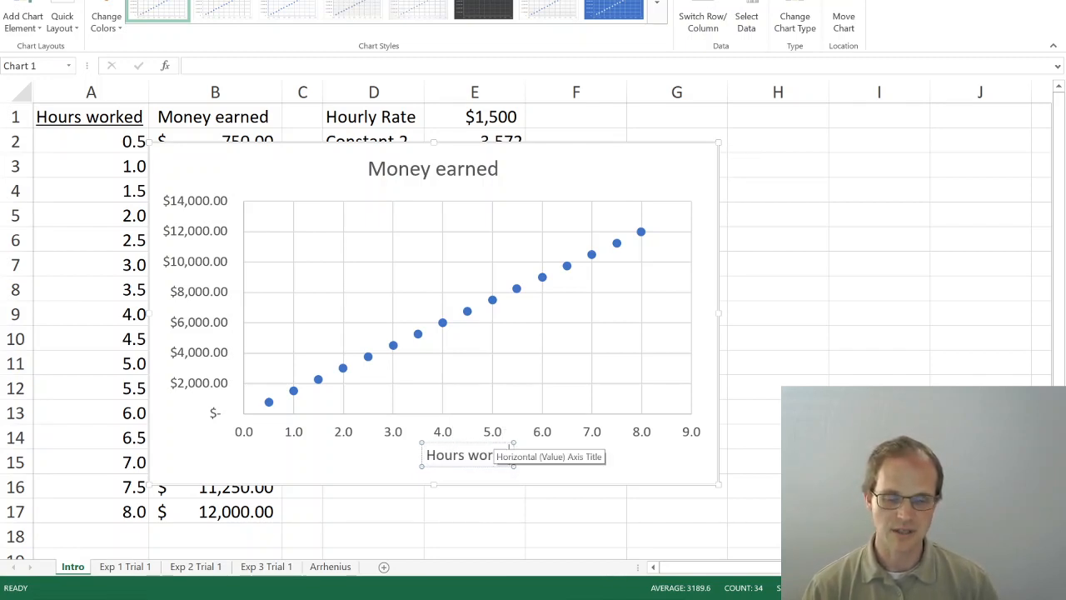
type("ed")
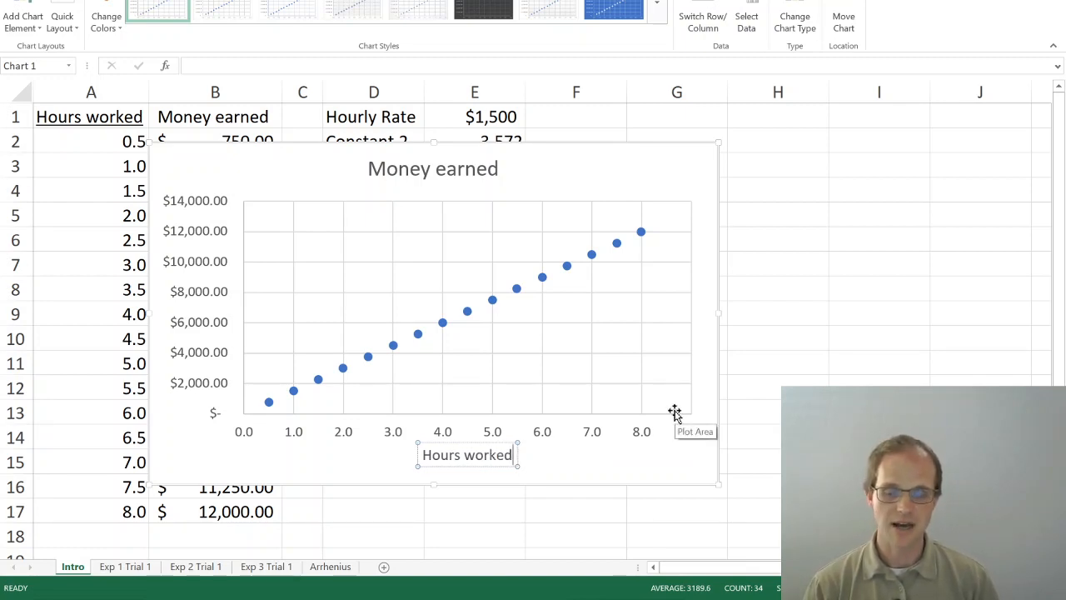
type(" (hours)")
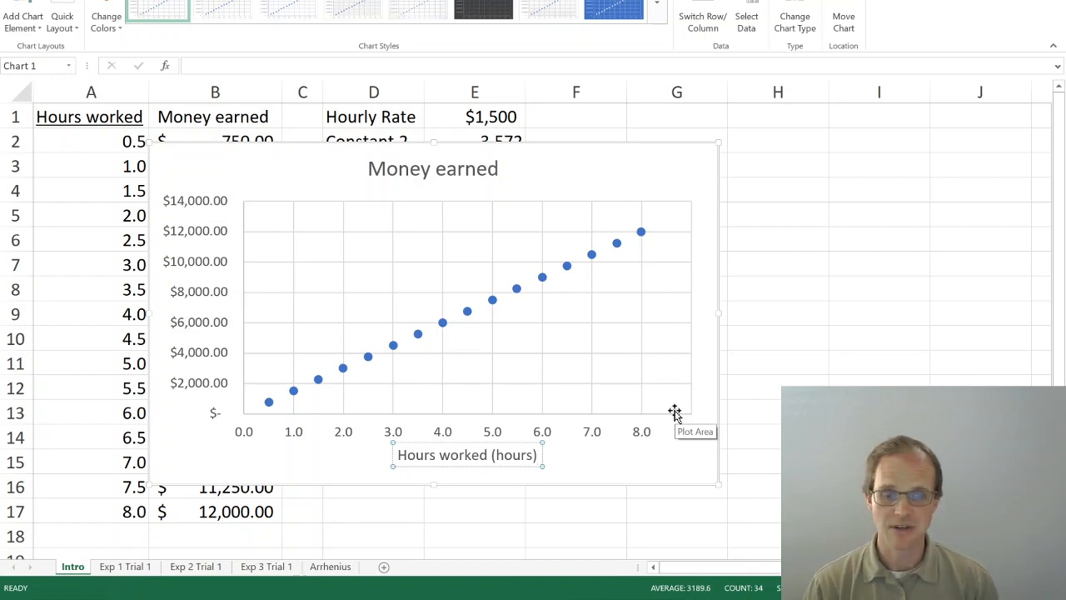
Replace the horizontal axis title's text with "Time worked (hours)"
key("BackSpace")
key("BackSpace")
key("BackSpace")
key("BackSpace")
key("BackSpace")
key("BackSpace")
key("BackSpace")
key("BackSpace")
key("BackSpace")
key("BackSpace")
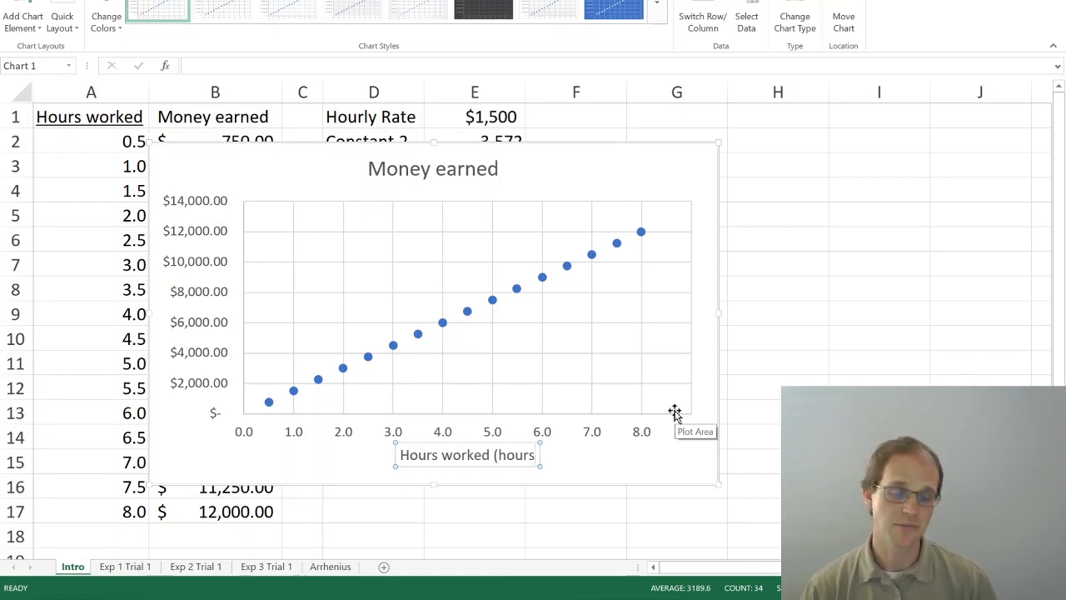
key("BackSpace")
key("BackSpace")
key("BackSpace")
key("BackSpace")
key("BackSpace")
key("BackSpace")
key("BackSpace")
key("BackSpace")
key("BackSpace")
key("BackSpace")
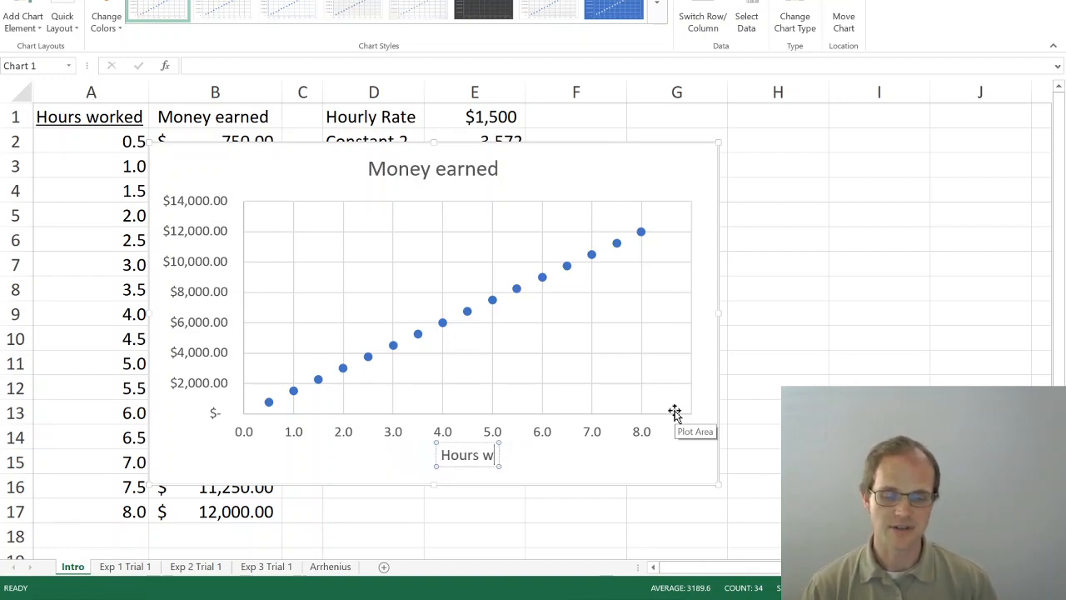
type("Time")
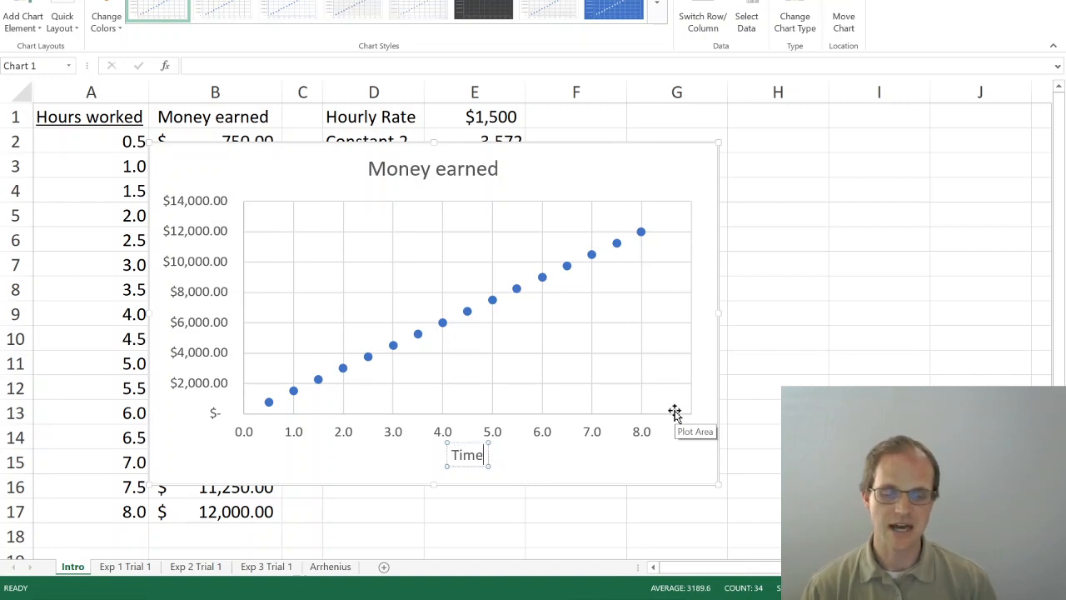
type(" worked (hours)")
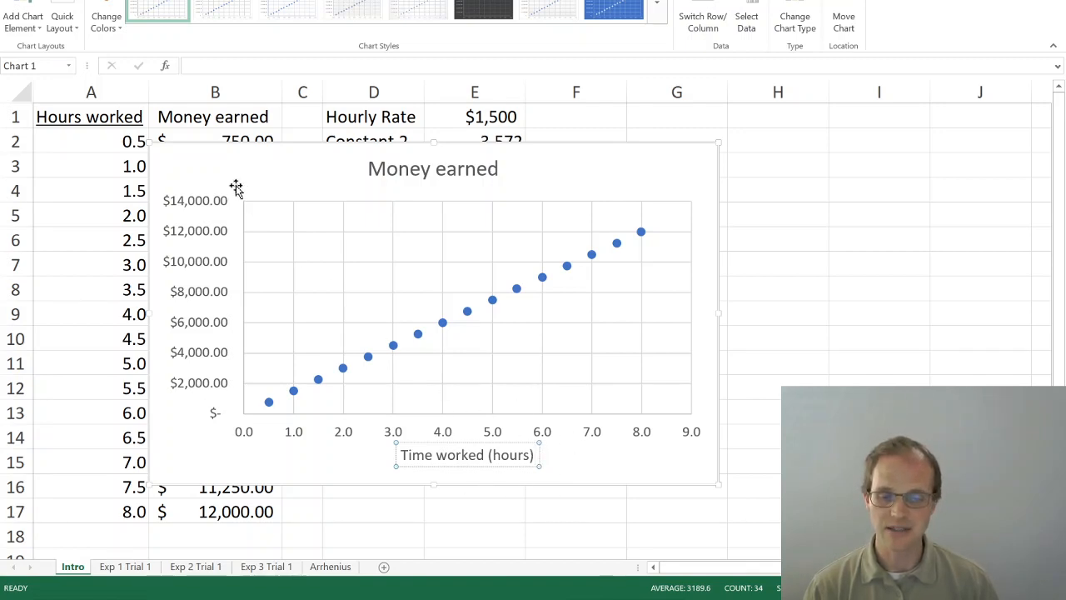
Add a primary vertical axis title to the chart reading "Money earned ($)"
left_click(35, 20)
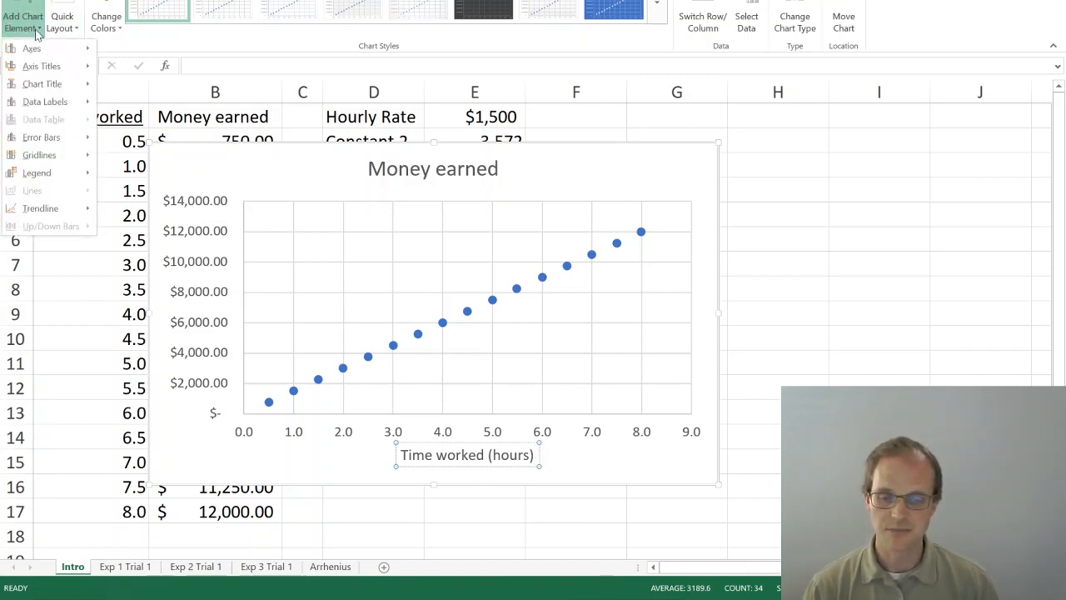
mouse_move(47, 69)
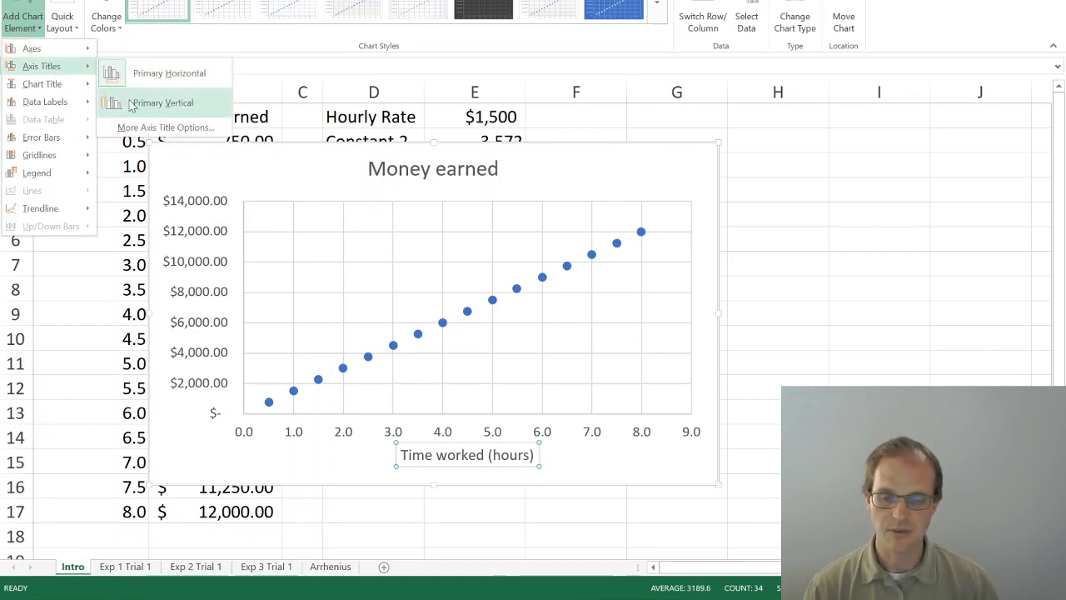
left_click(129, 101)
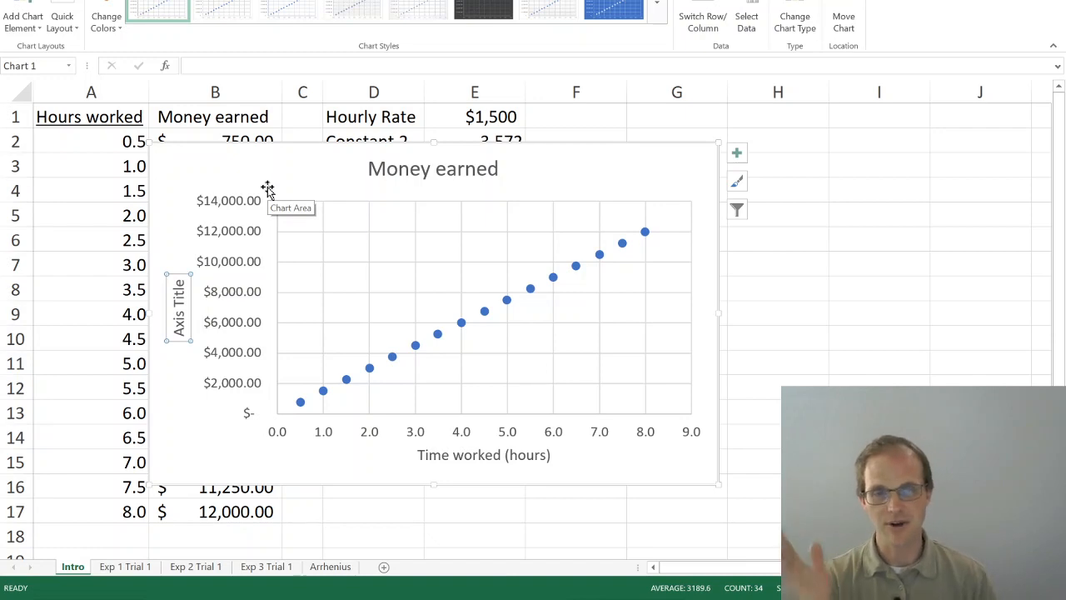
left_click(180, 297)
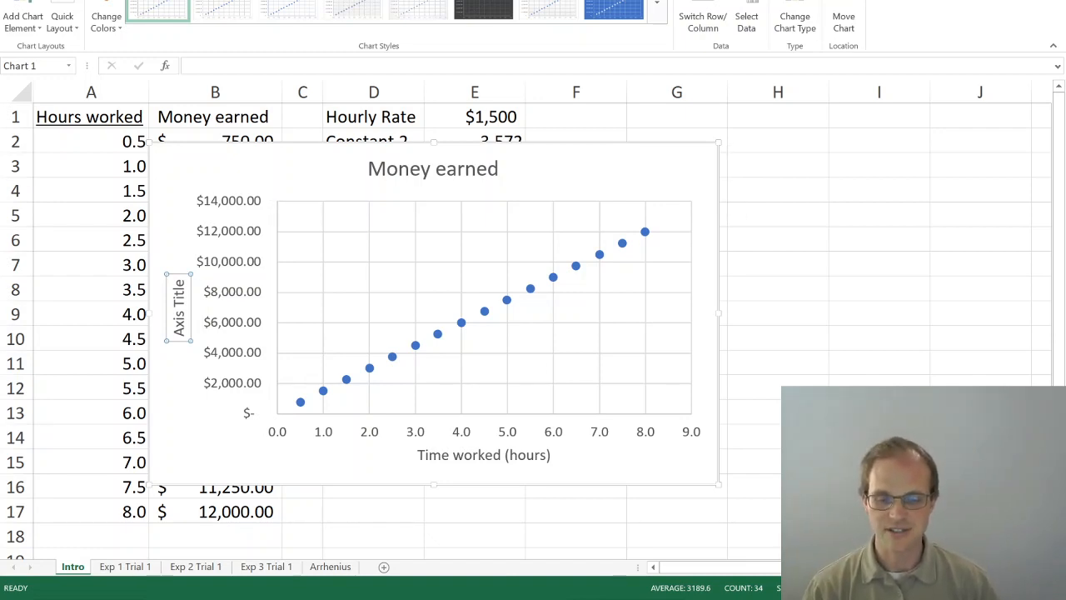
triple_click(185, 281)
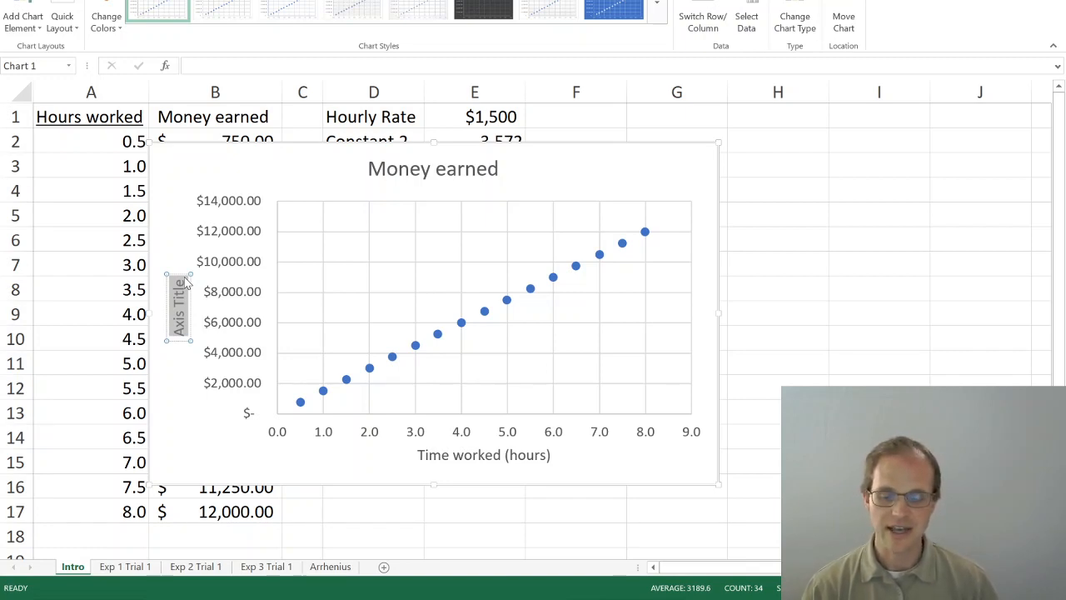
type("M")
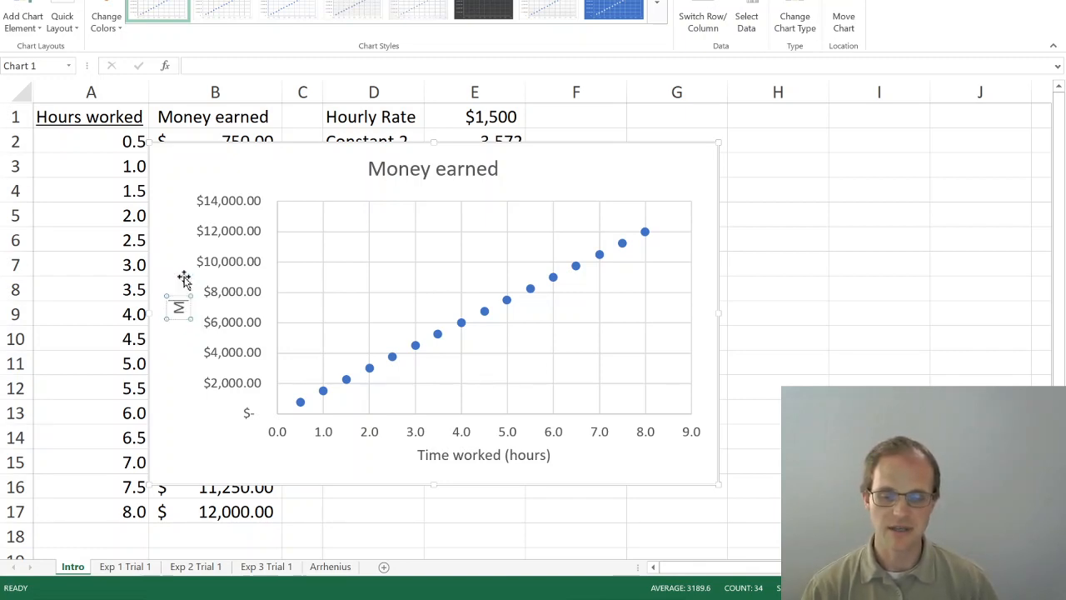
type("oney earned ($)")
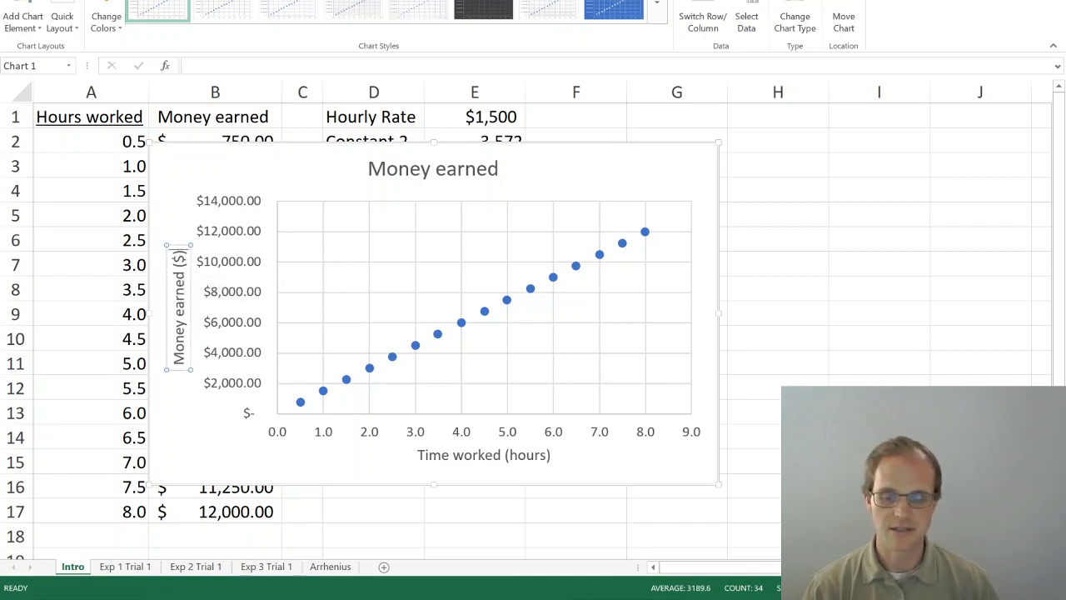
left_click(207, 422)
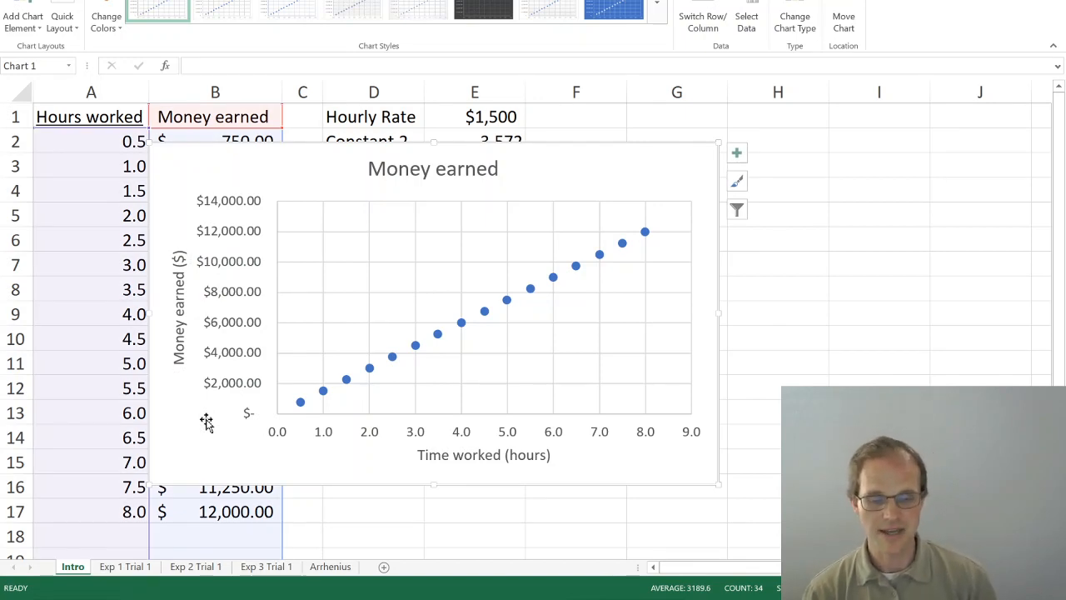
Change the chart title to "Money earned vs. Time worked for a lawyer"
left_click(435, 171)
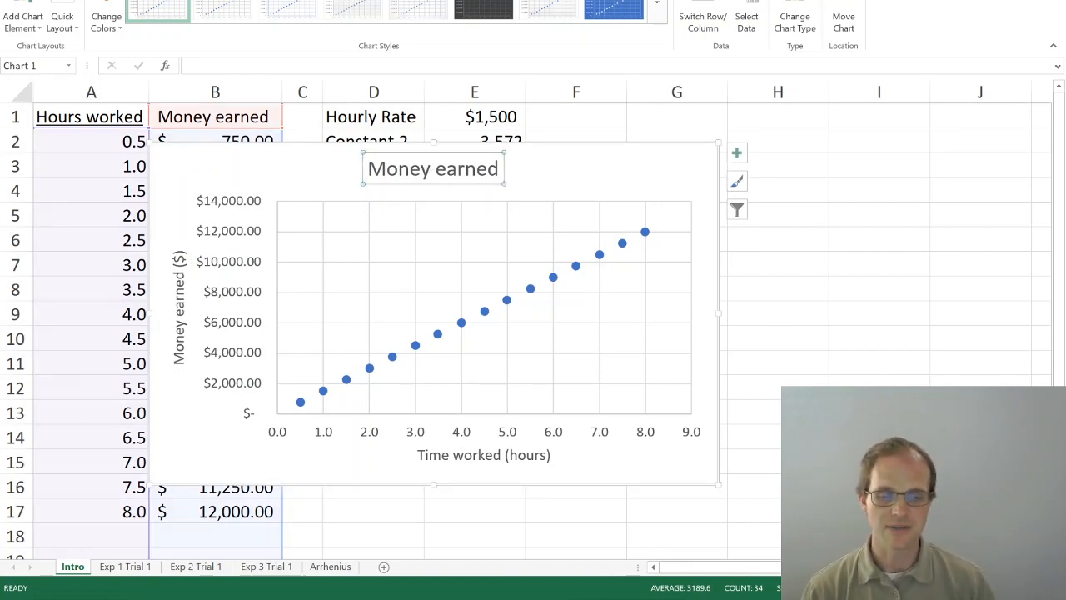
left_click(409, 169)
triple_click(412, 177)
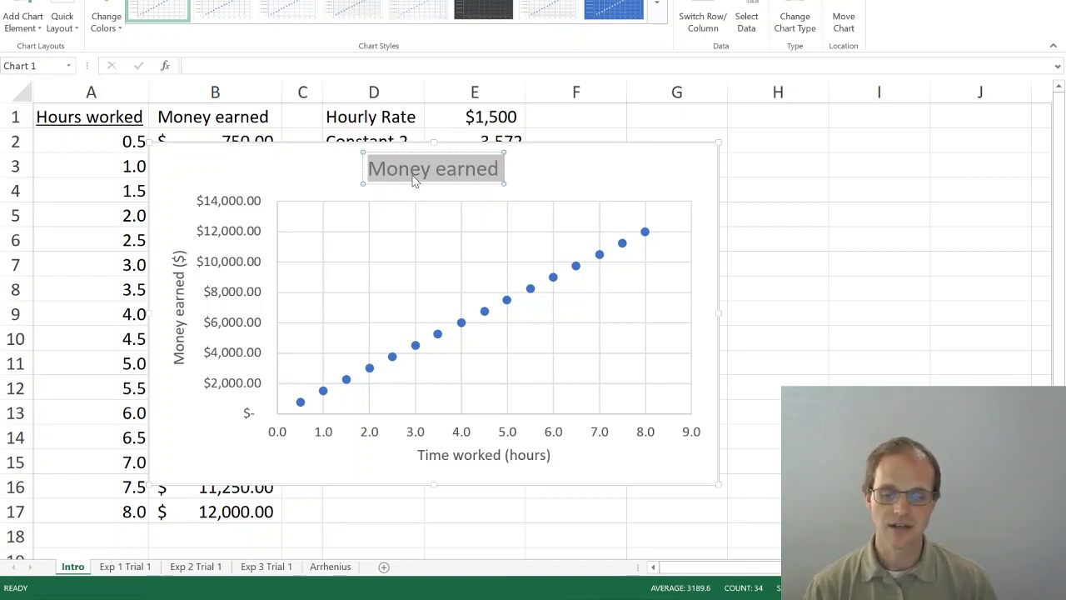
type("Money ear")
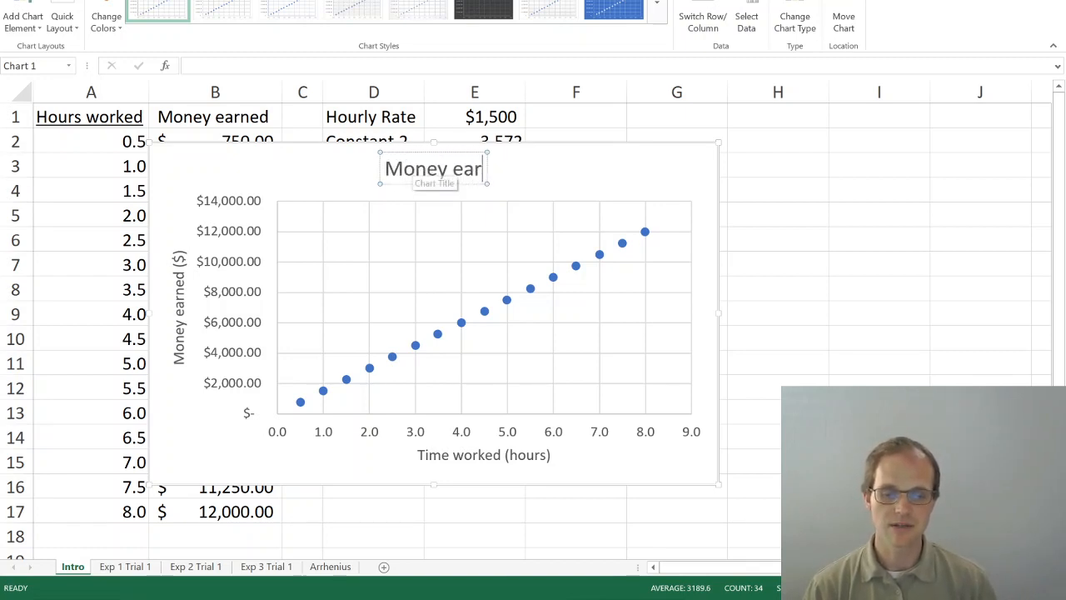
type("ned vs. Time")
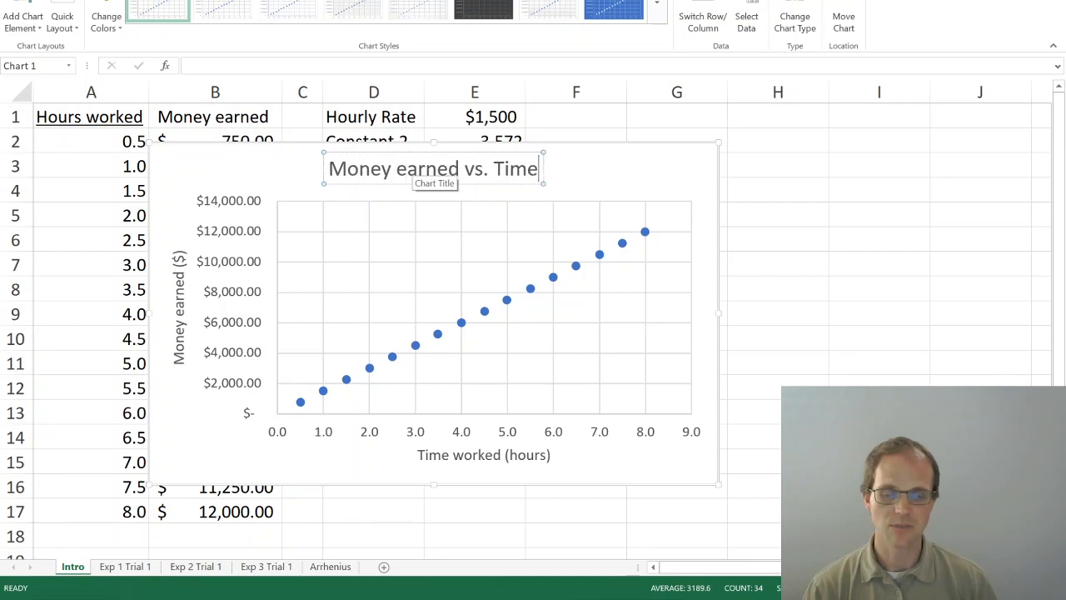
type(" worked for a")
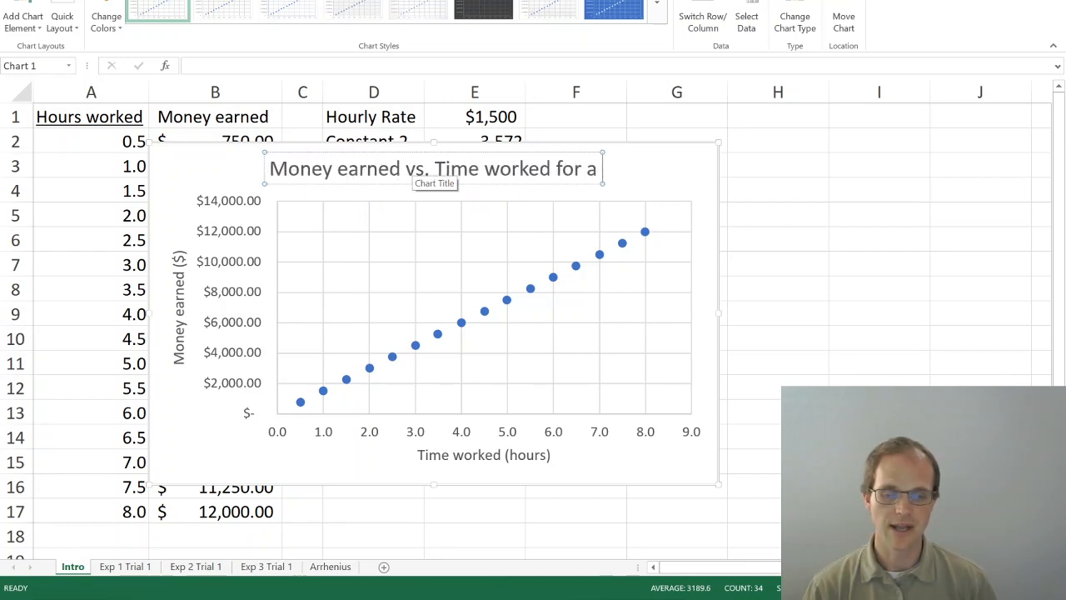
type(" la")
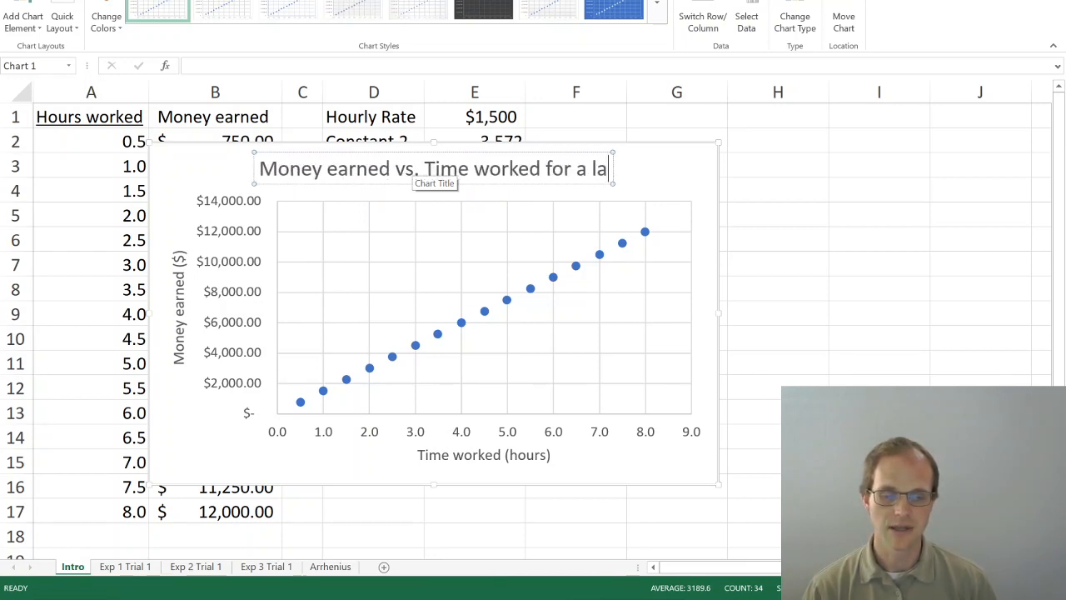
type("wyer")
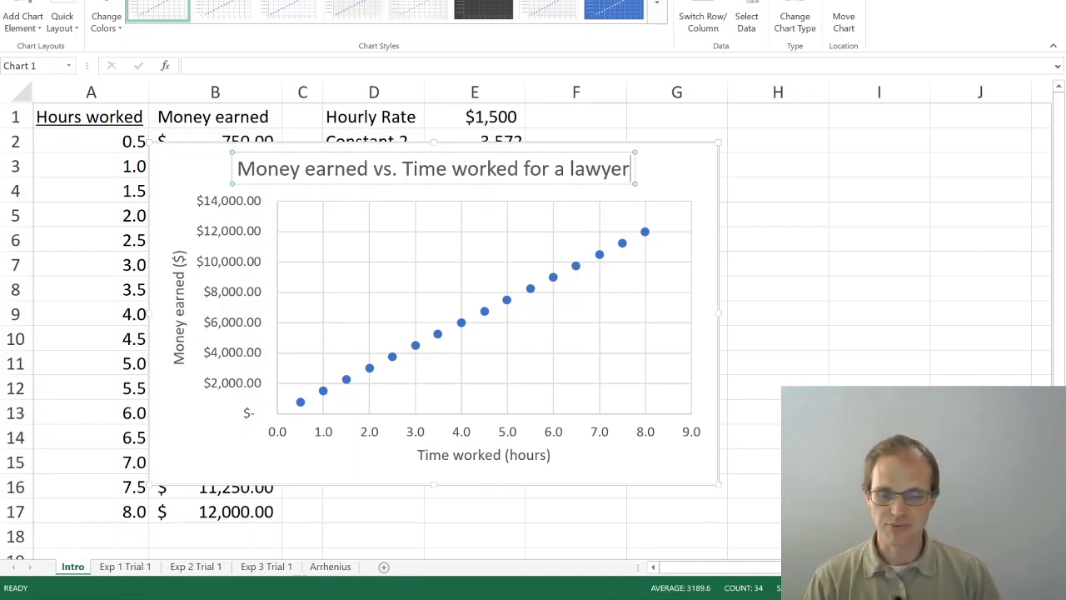
Format the vertical axis numbers with 0 decimal places, keeping the Accounting category
left_click(234, 382)
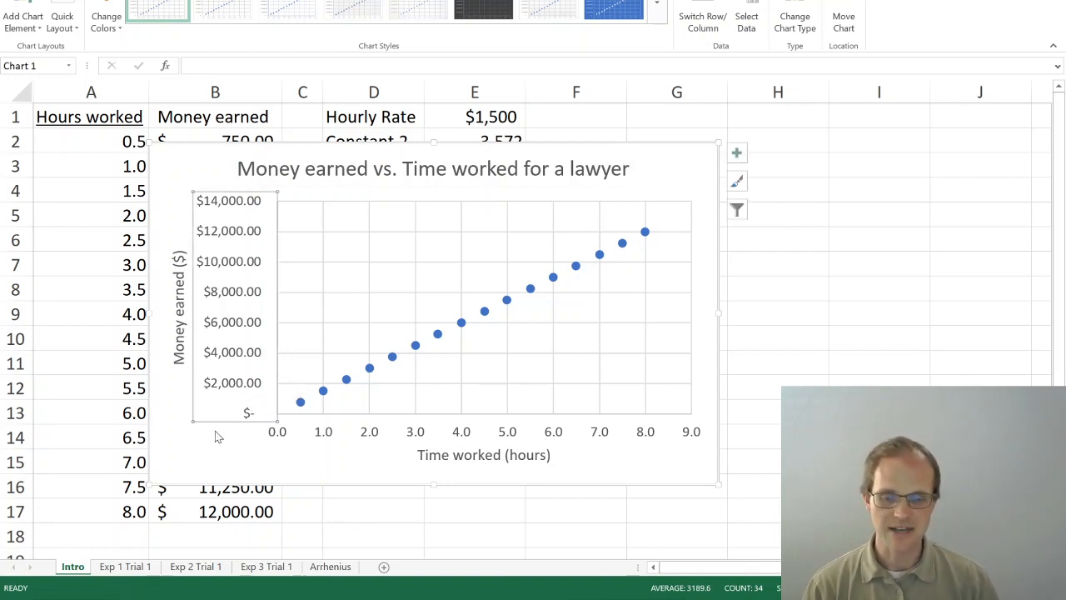
key("ctrl+1")
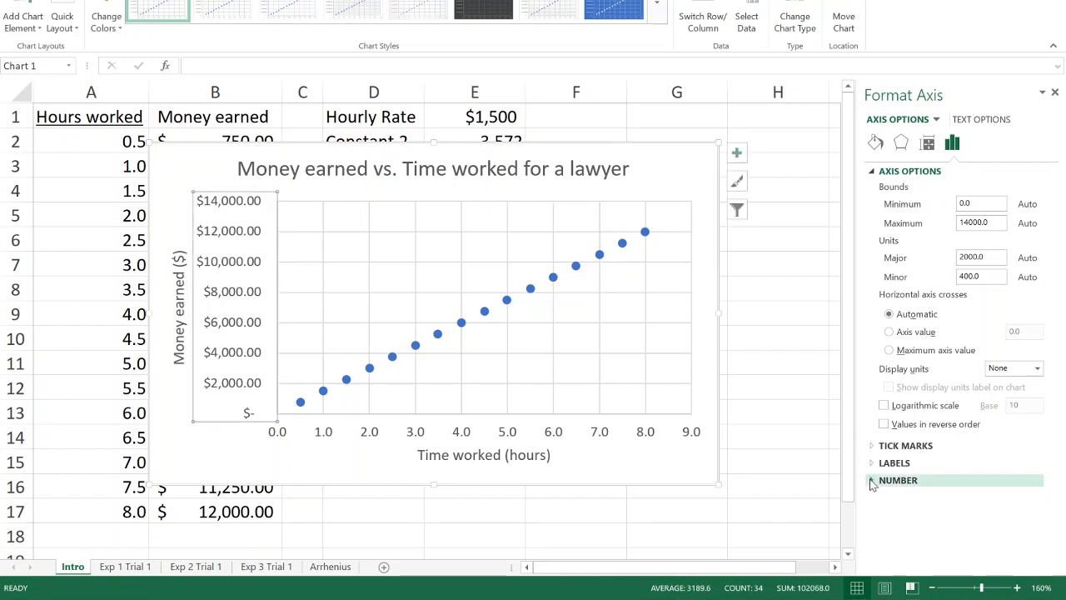
left_click(871, 481)
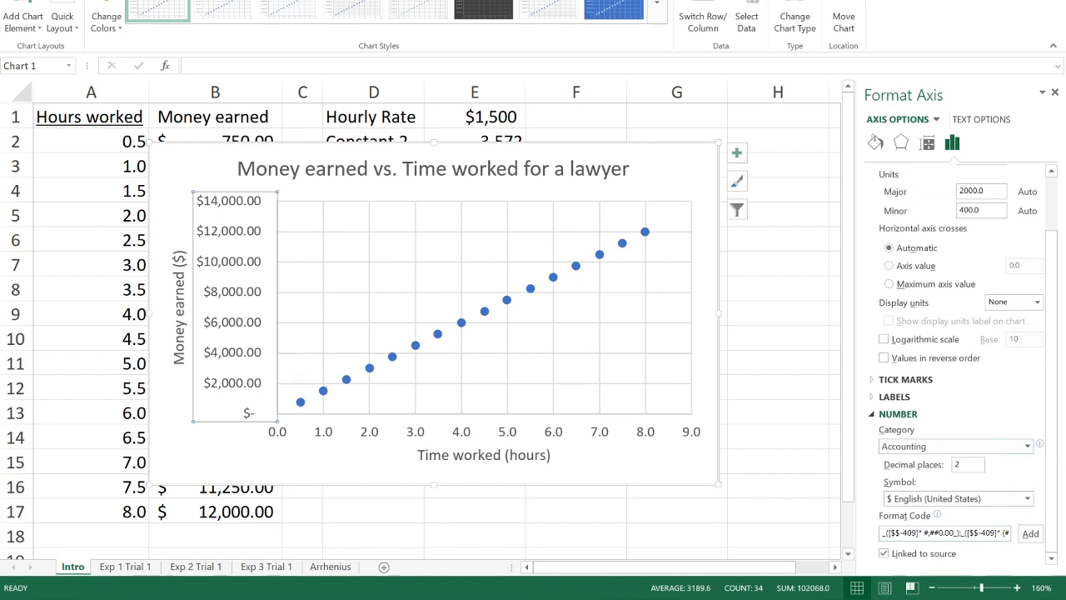
left_click(1027, 450)
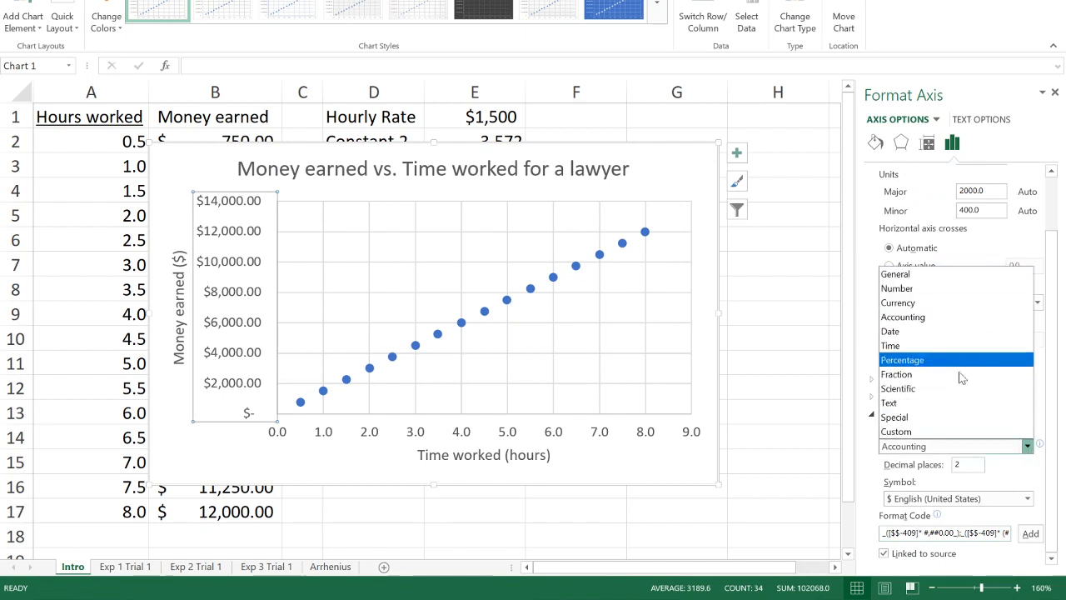
left_click(870, 497)
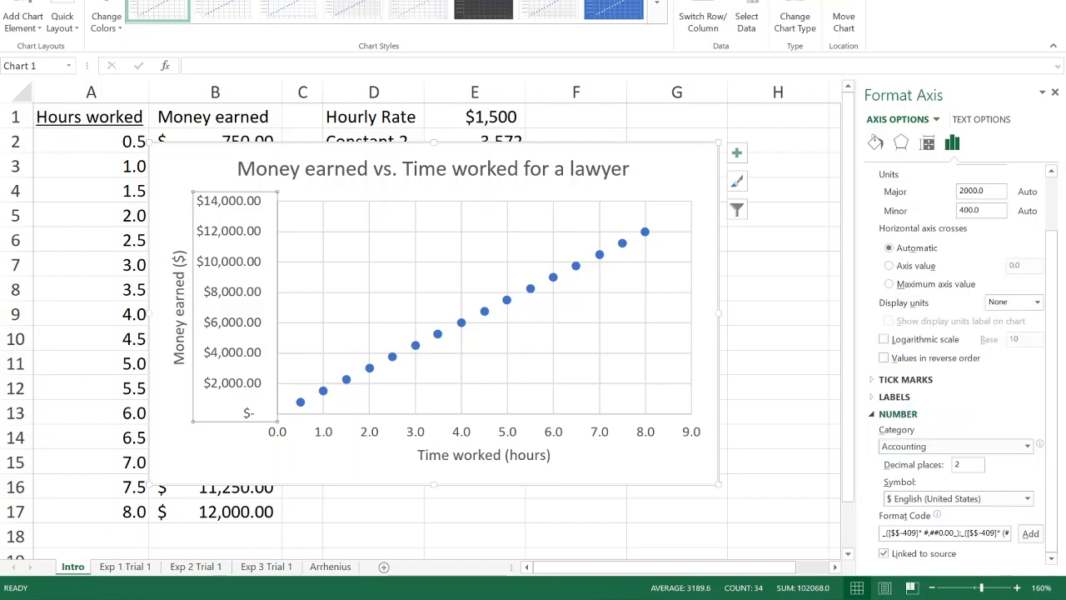
left_click(937, 469)
type("0")
key("Tab")
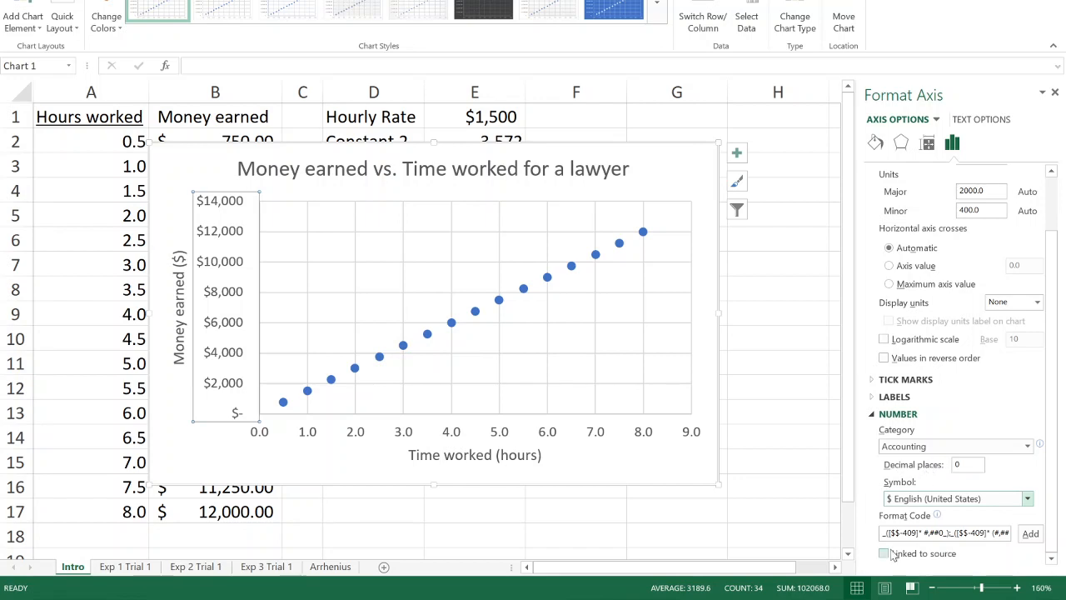
Link the vertical axis number format back to its source cells
left_click(884, 555)
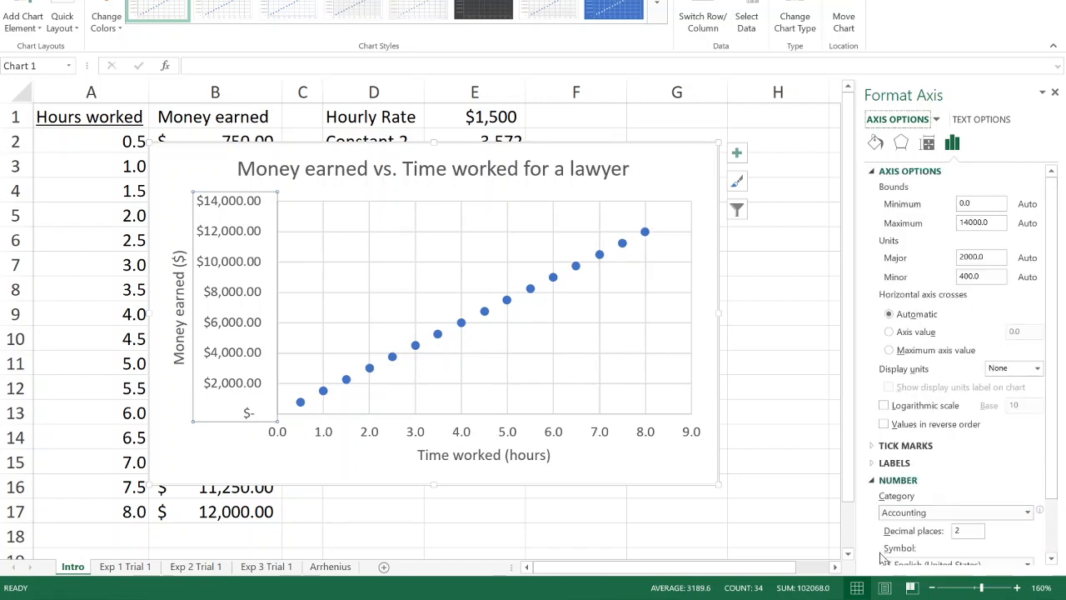
scroll(891, 533, "down", 2)
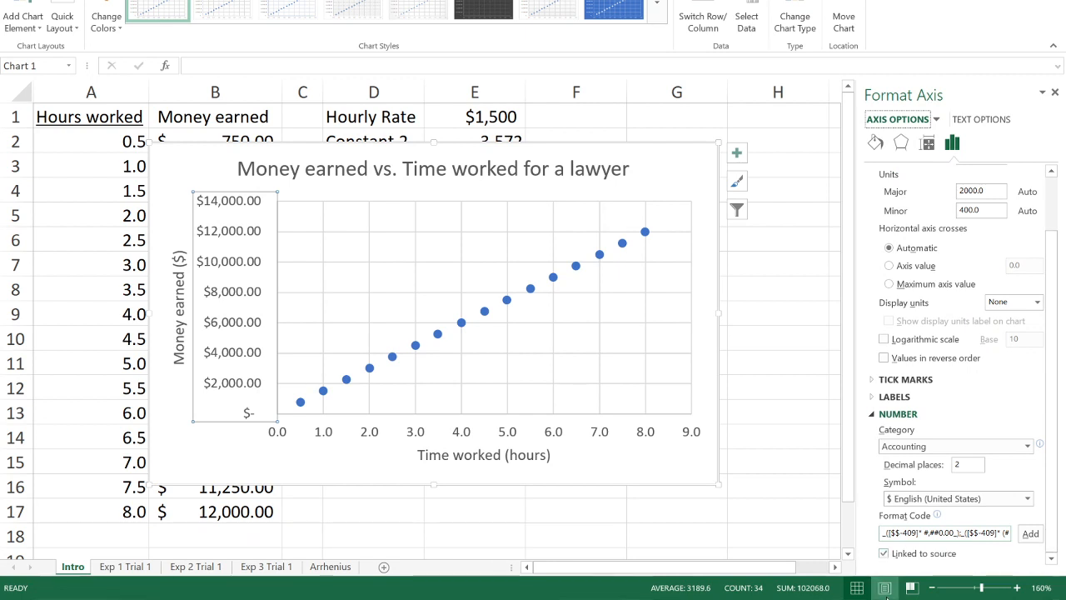
Show the Money earned values in column B without decimals, and raise them to five decimal places
left_click(222, 88)
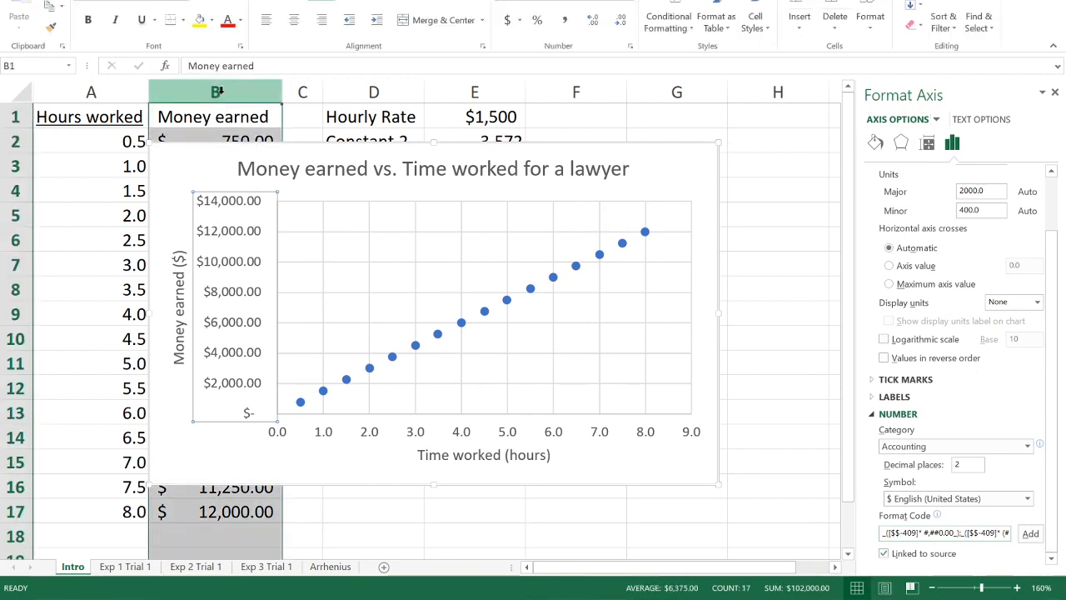
left_click(620, 21)
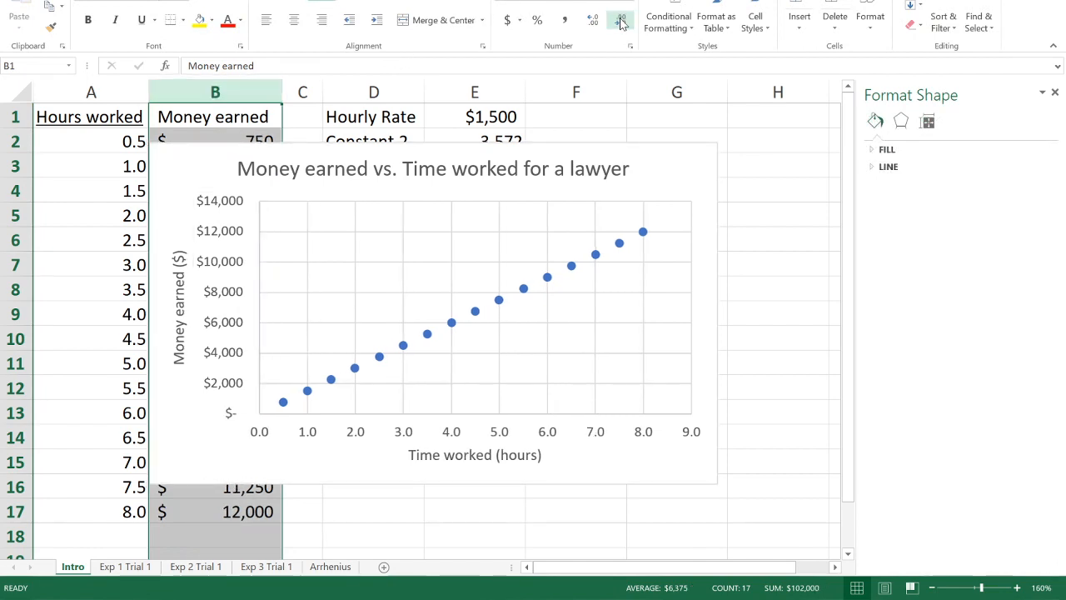
left_click(594, 21)
left_click(594, 24)
left_click(593, 23)
left_click(593, 23)
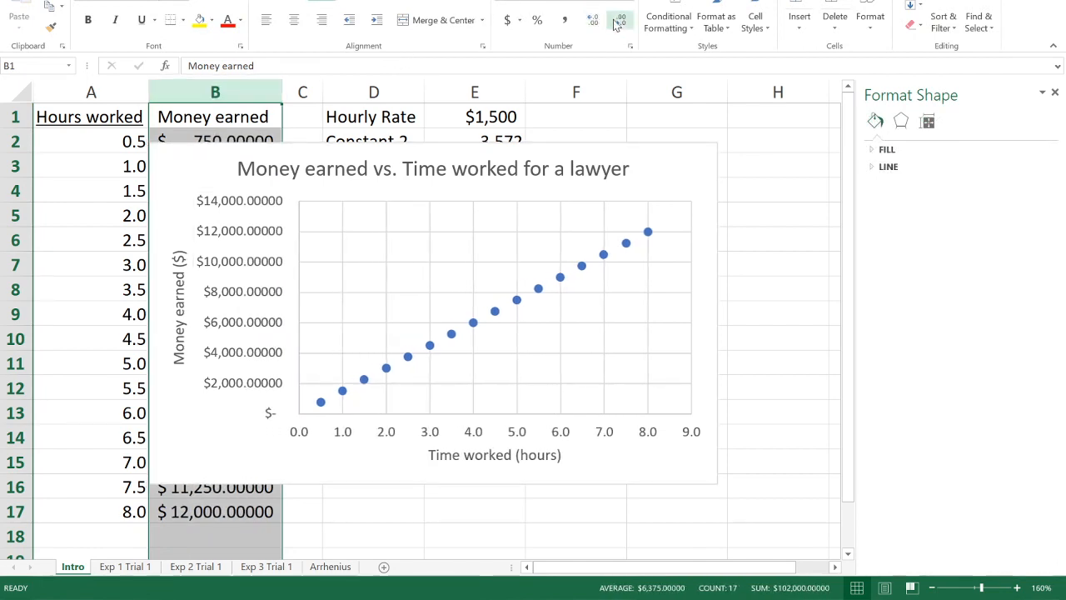
Reduce the Money earned column to no decimal places, and set it back to two decimals
left_click(622, 19)
left_click(622, 19)
left_click(622, 19)
left_click(622, 19)
left_click(622, 20)
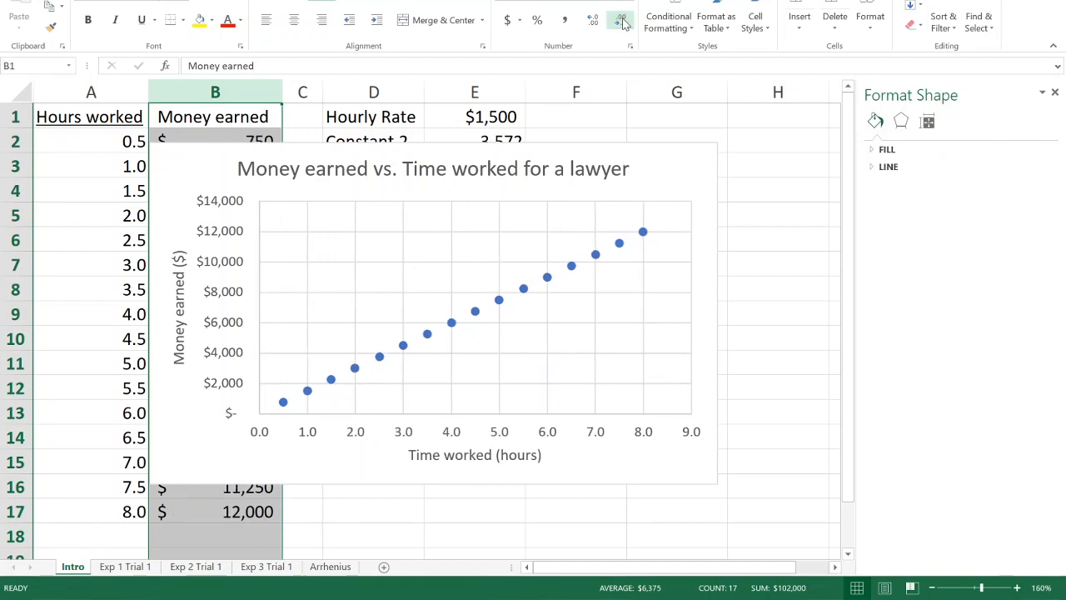
left_click(593, 21)
left_click(593, 21)
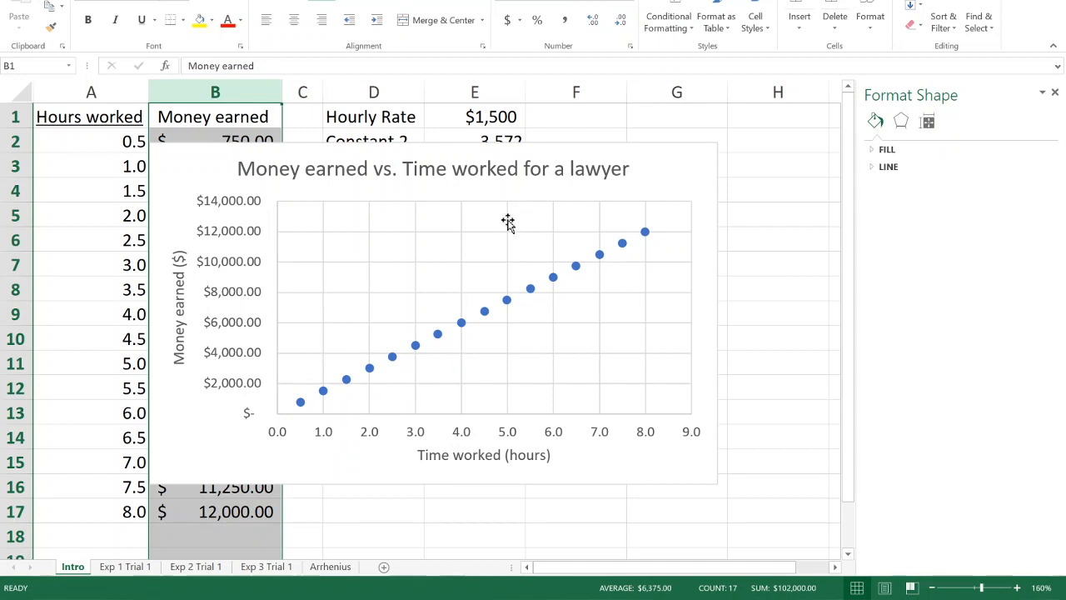
Set the chart's vertical axis numbers to 0 decimal places
left_click(254, 323)
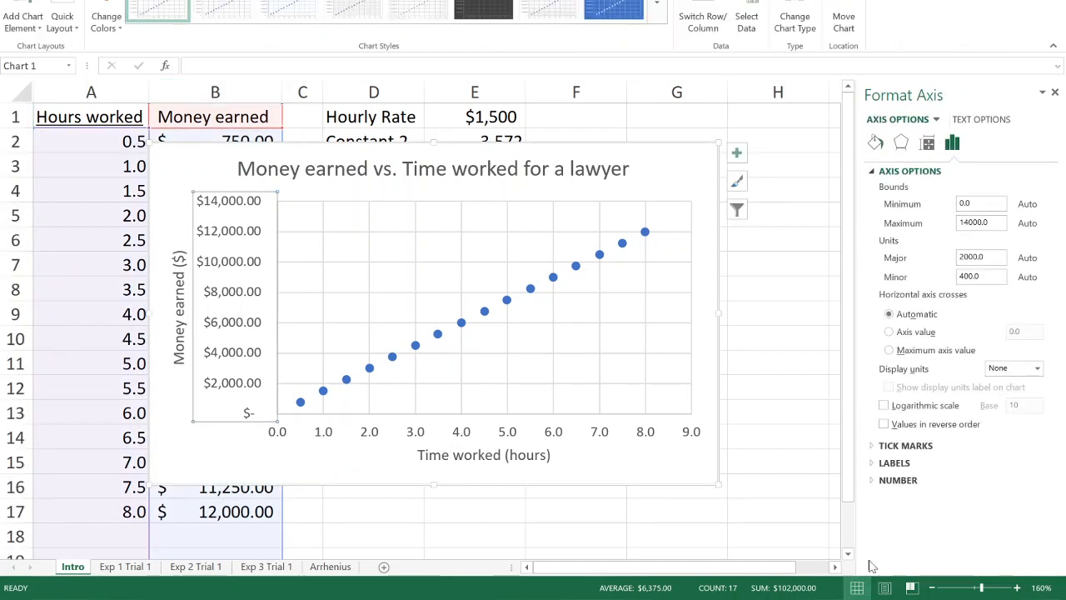
left_click(887, 480)
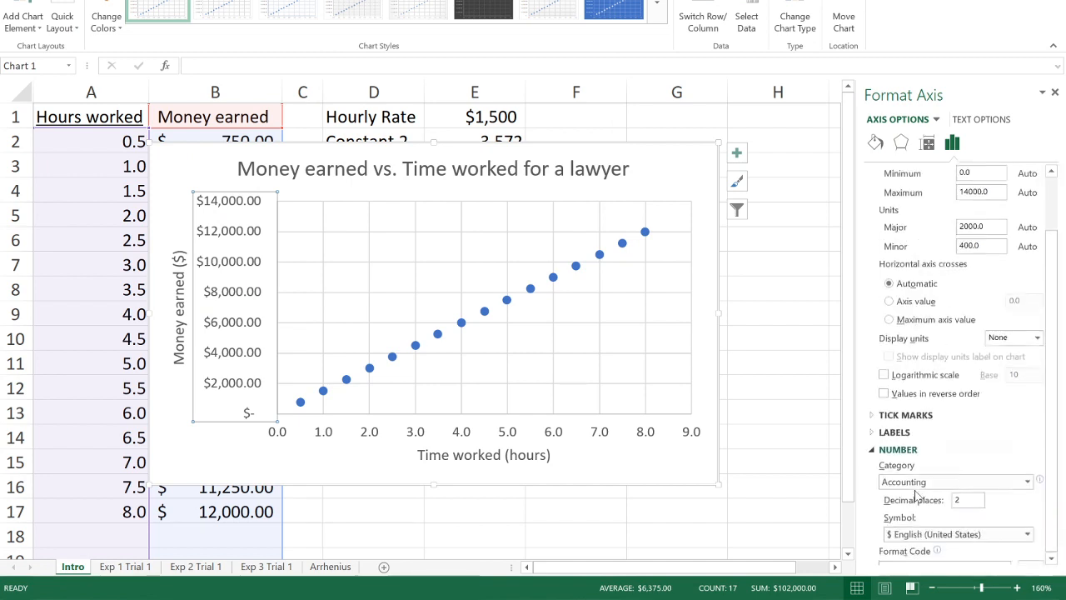
scroll(911, 551, "down", 2)
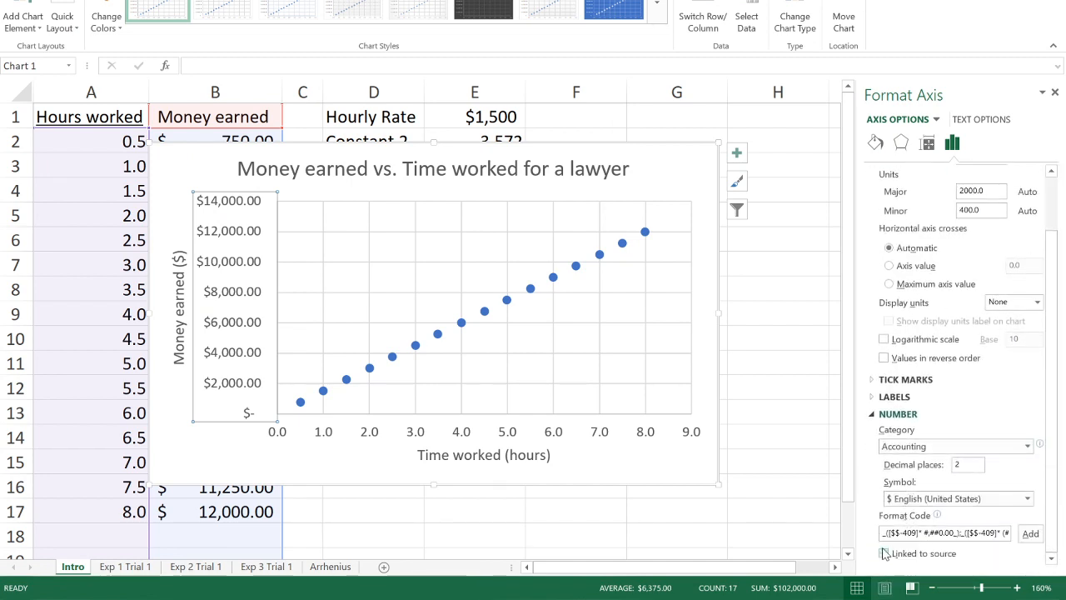
scroll(932, 500, "up", 2)
double_click(957, 530)
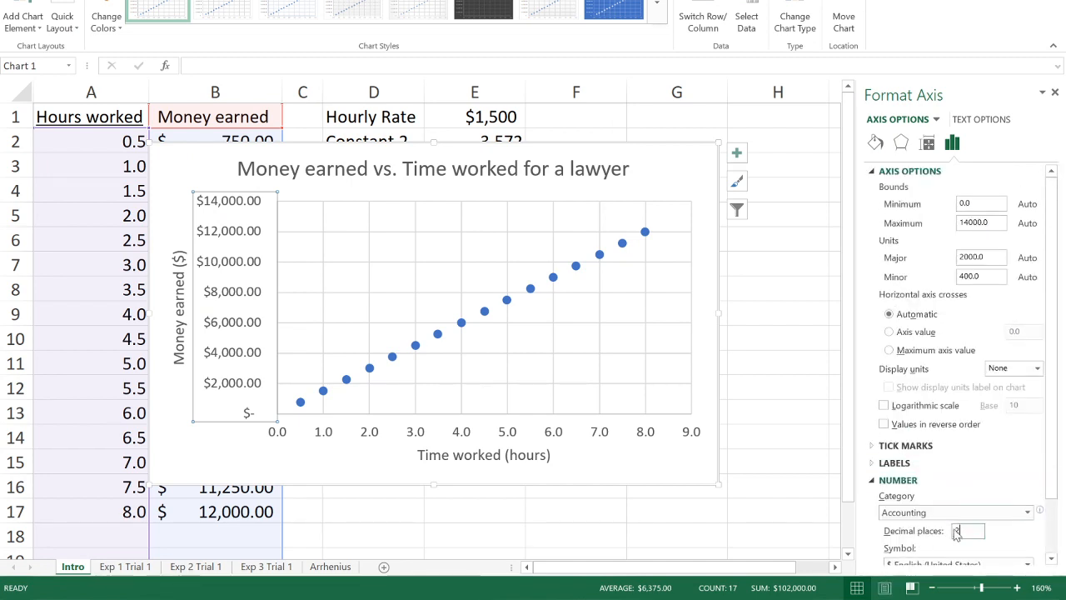
type("0")
key("Tab")
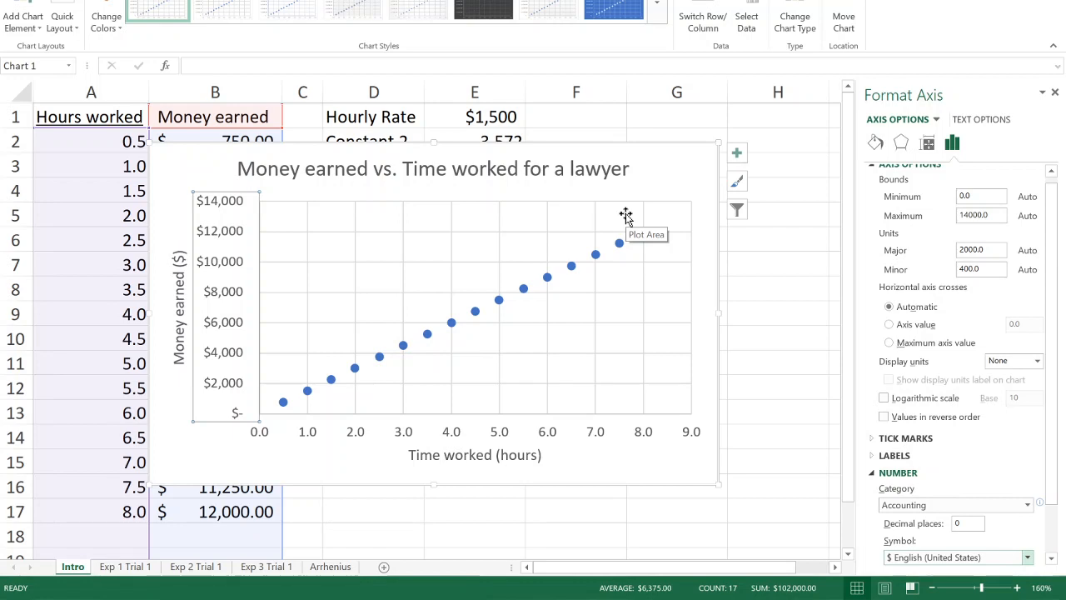
Add a linear trendline to the chart through the extended trendline options
left_click(652, 179)
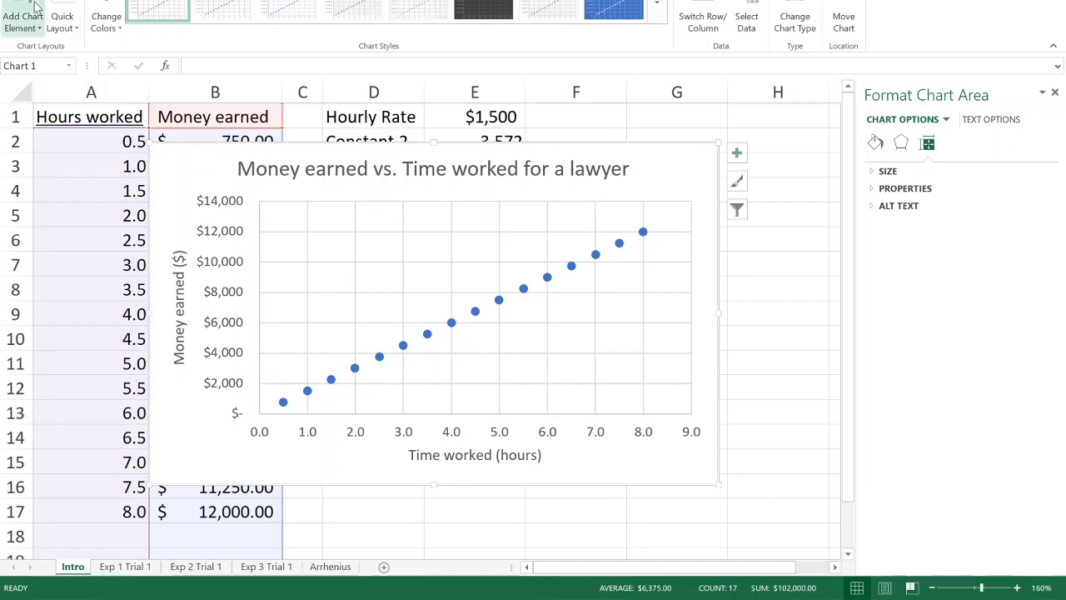
left_click(37, 27)
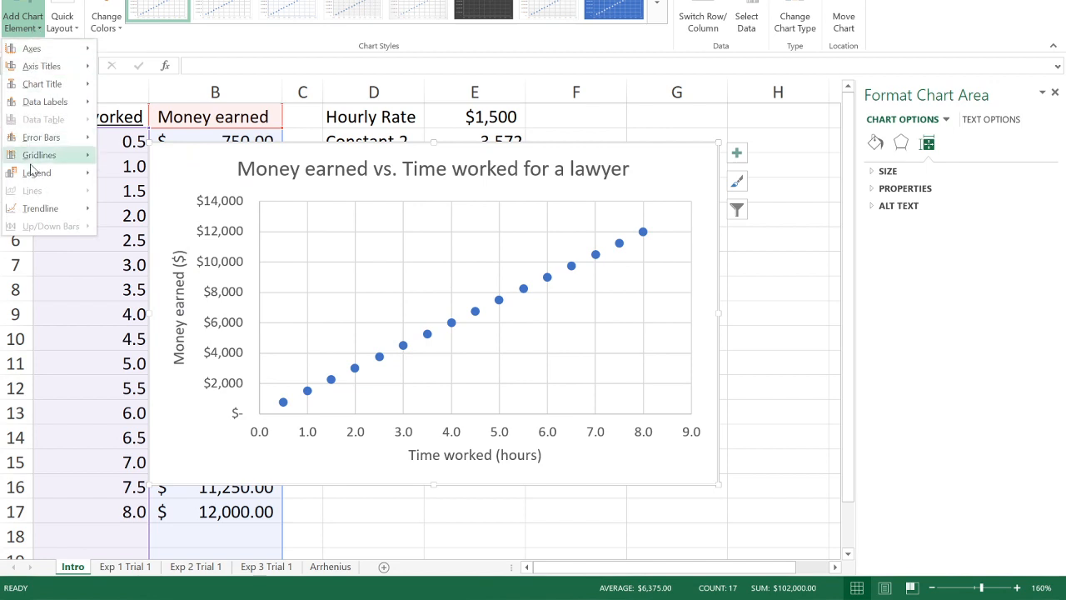
mouse_move(36, 209)
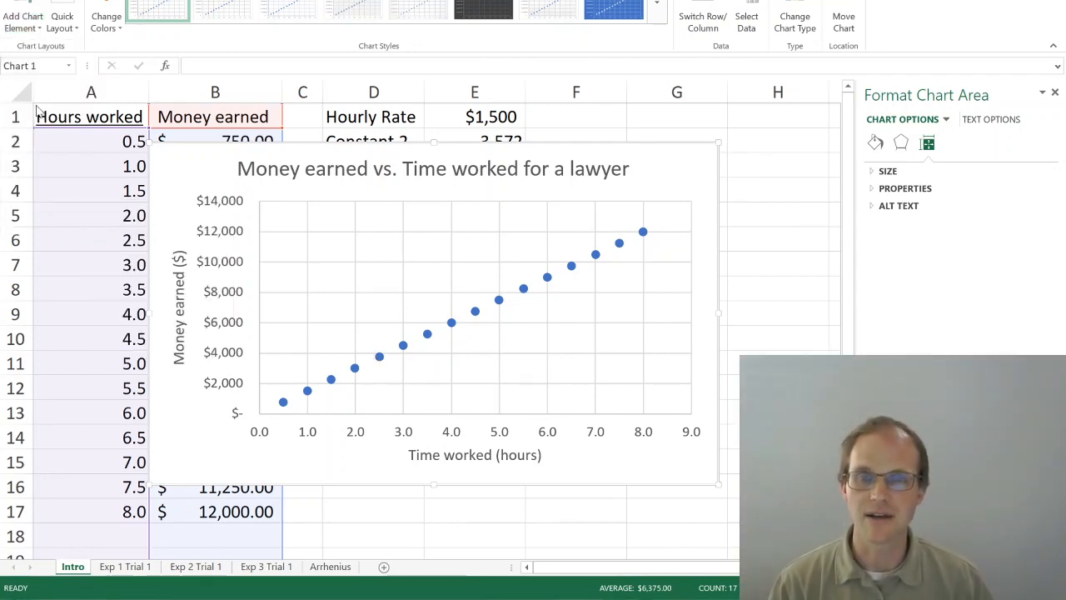
left_click(24, 20)
mouse_move(50, 208)
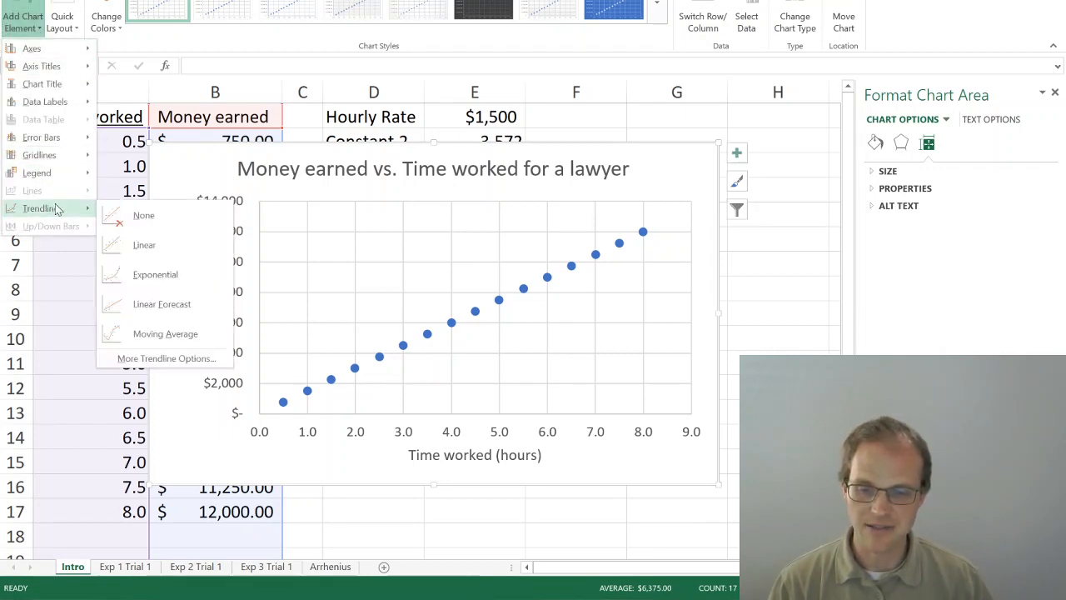
left_click(157, 356)
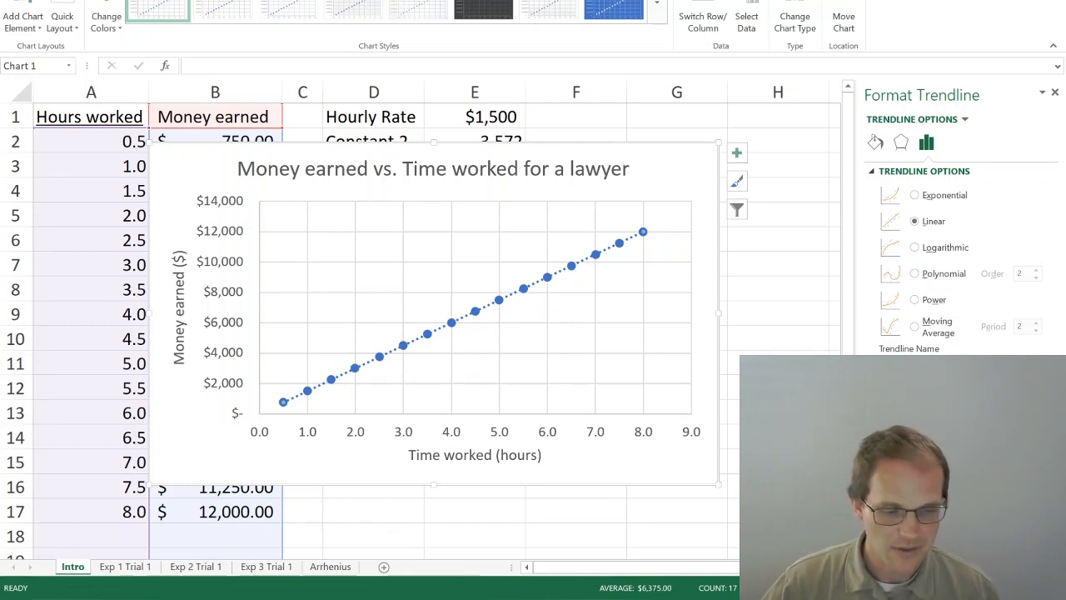
Display the trendline's equation and R-squared value on the chart and move their label to the plot area's upper left
left_click(886, 486)
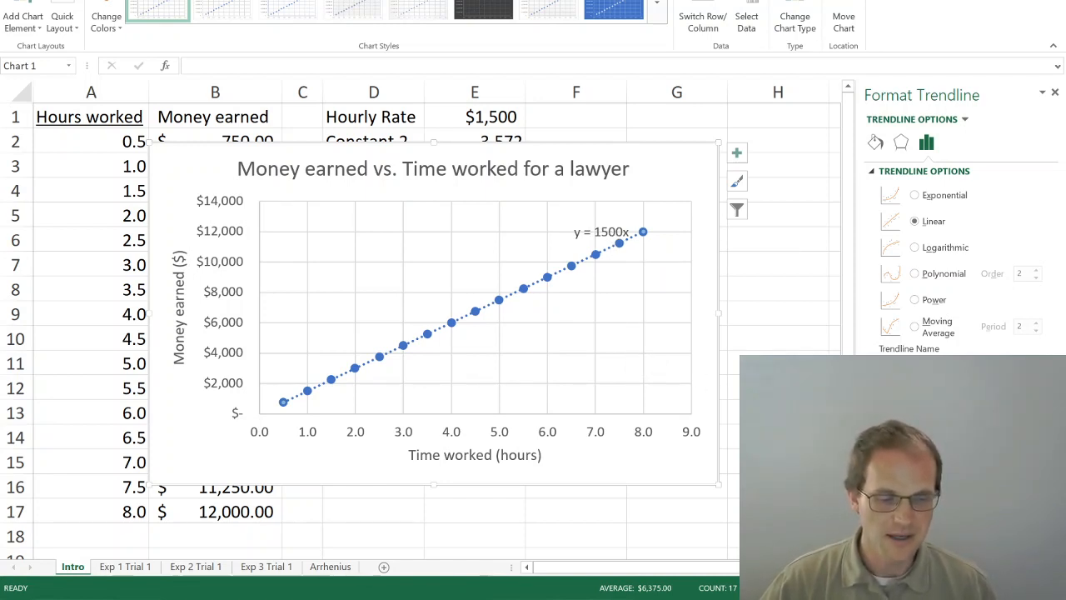
left_click(886, 504)
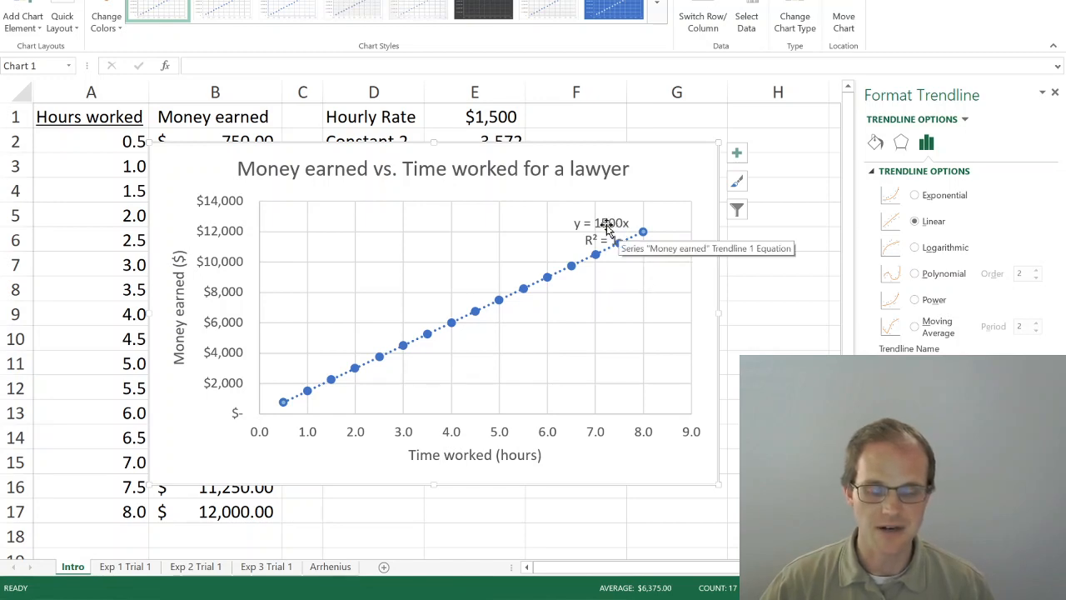
left_click_drag(608, 227, 325, 223)
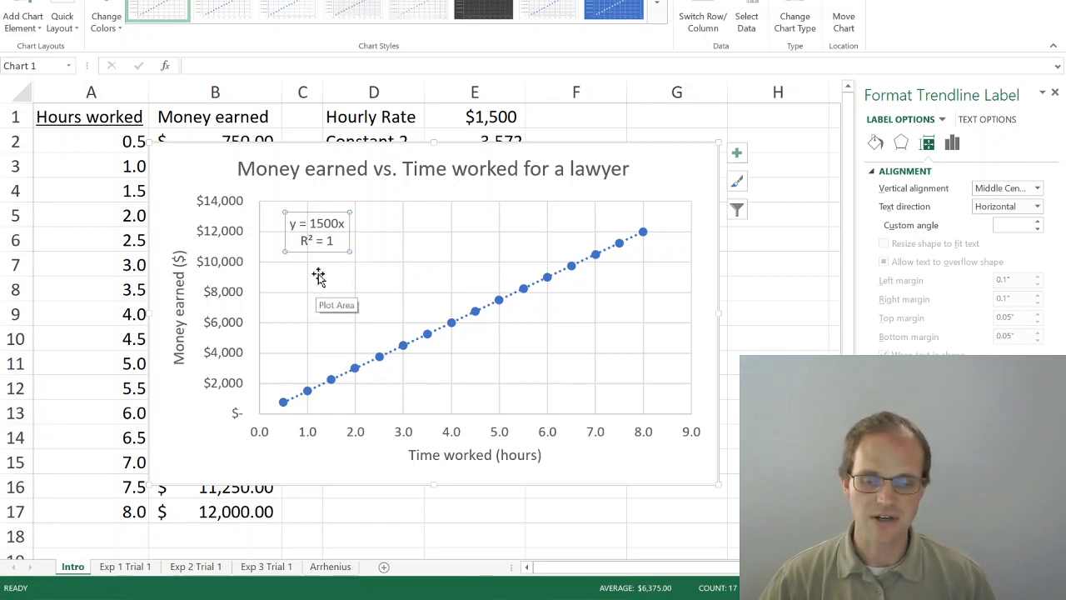
left_click_drag(339, 240, 295, 241)
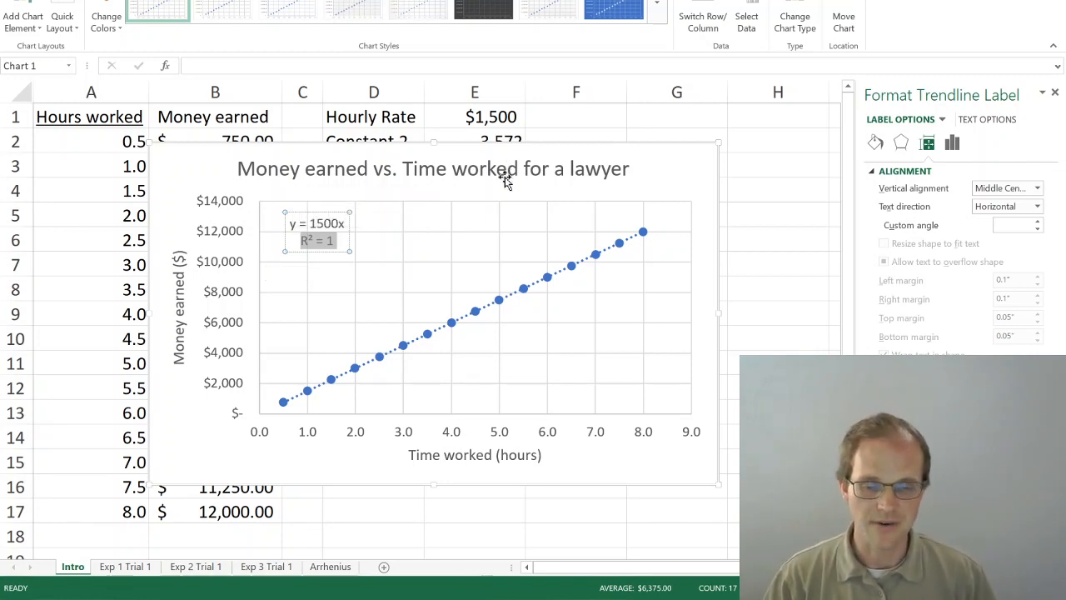
left_click(464, 187)
Enlarge the trendline equation label's font to 16 and move the label clear of the vertical axis numbers
left_click(338, 223)
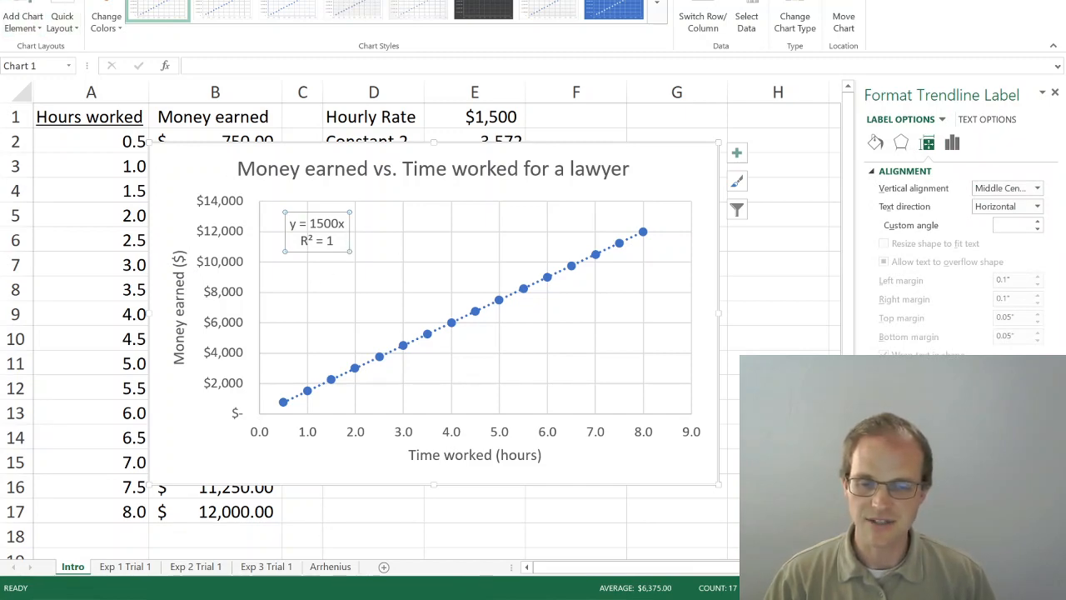
left_click(20, 0)
left_click(20, 1)
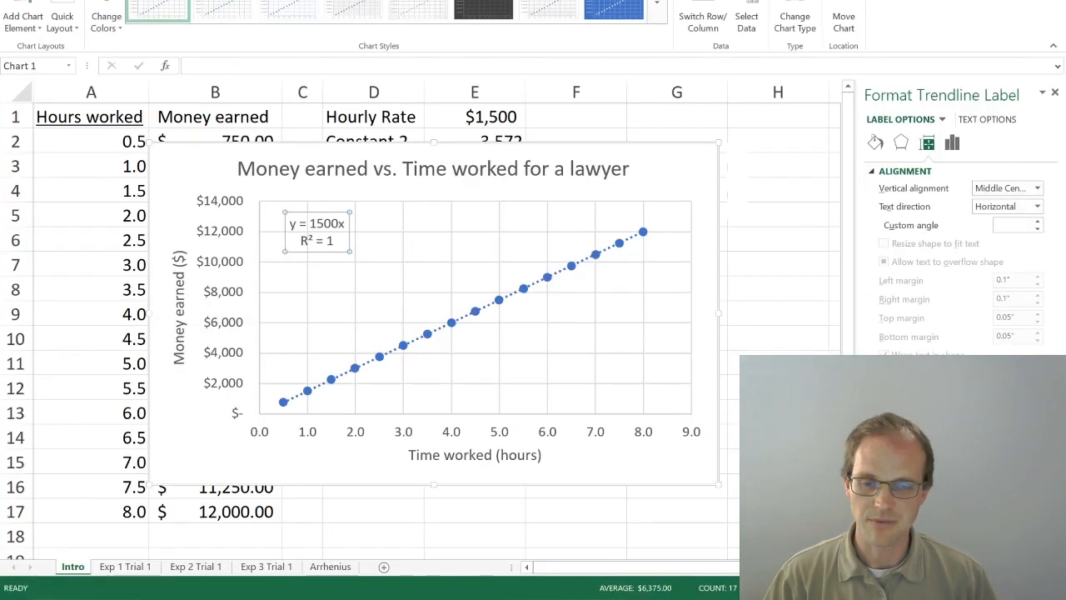
left_click(58, 1)
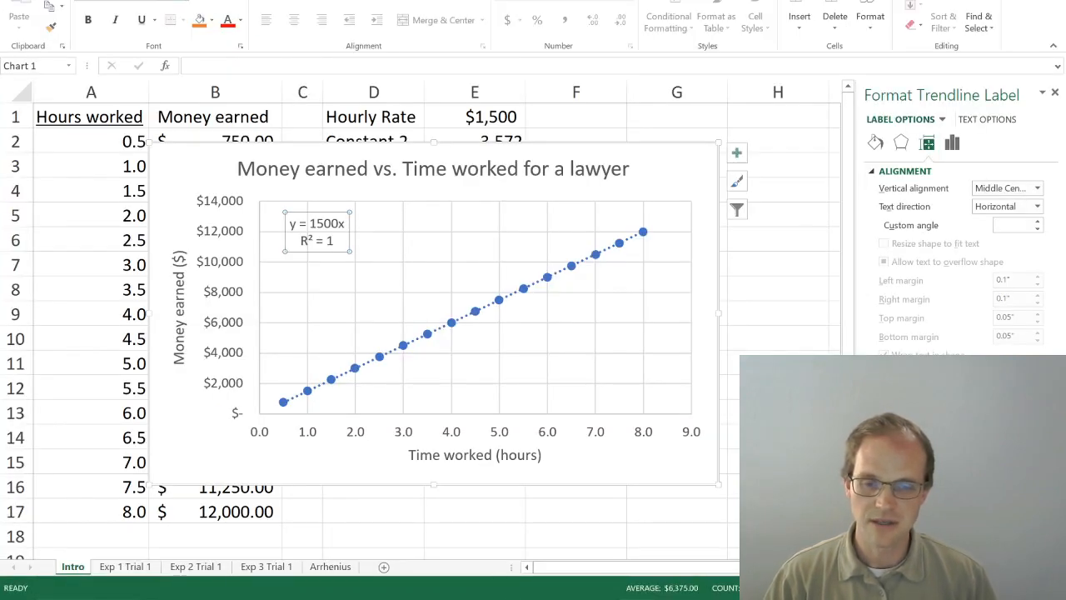
left_click(188, 3)
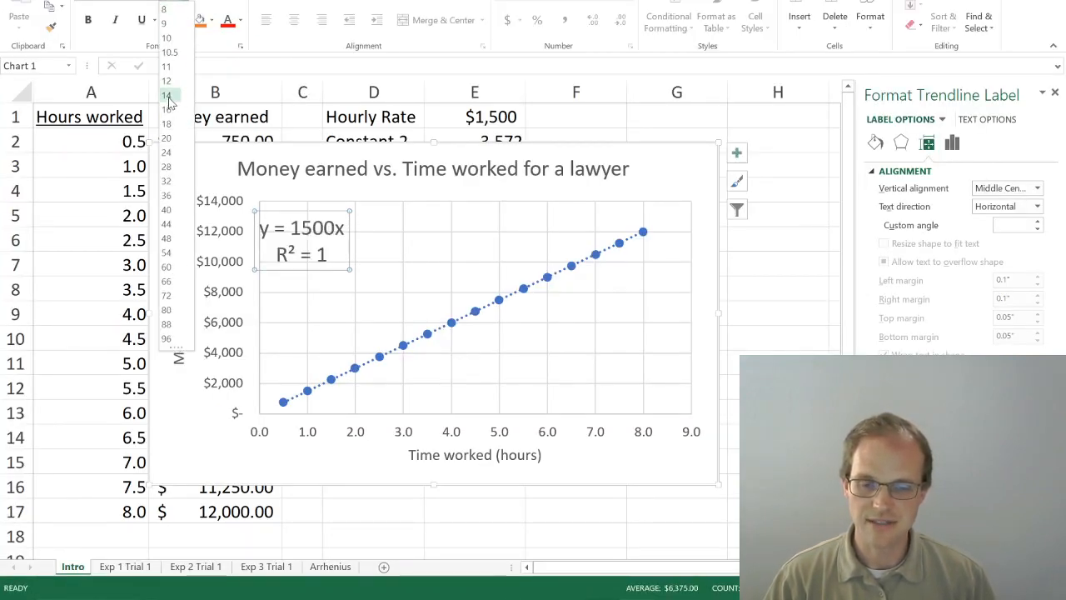
left_click(169, 119)
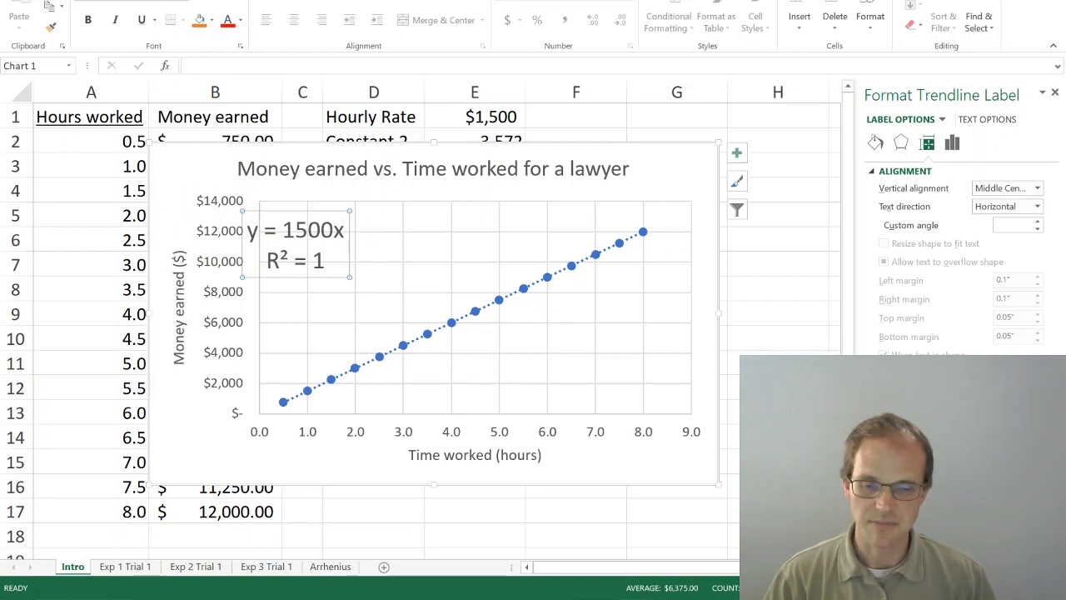
left_click_drag(291, 209, 340, 209)
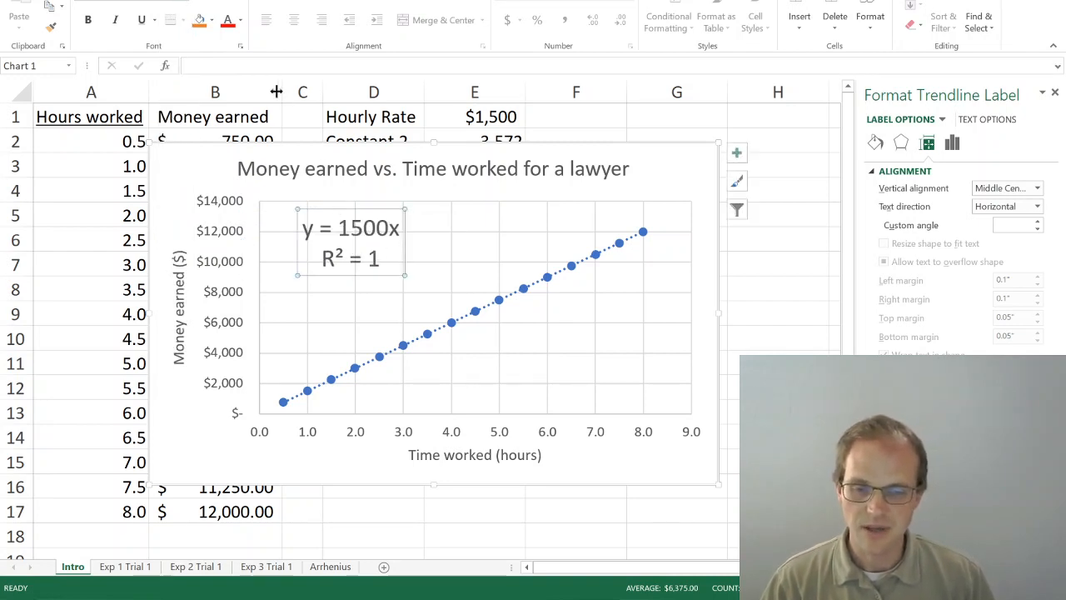
Give the trendline equation label a white fill and a solid line border
left_click(210, 22)
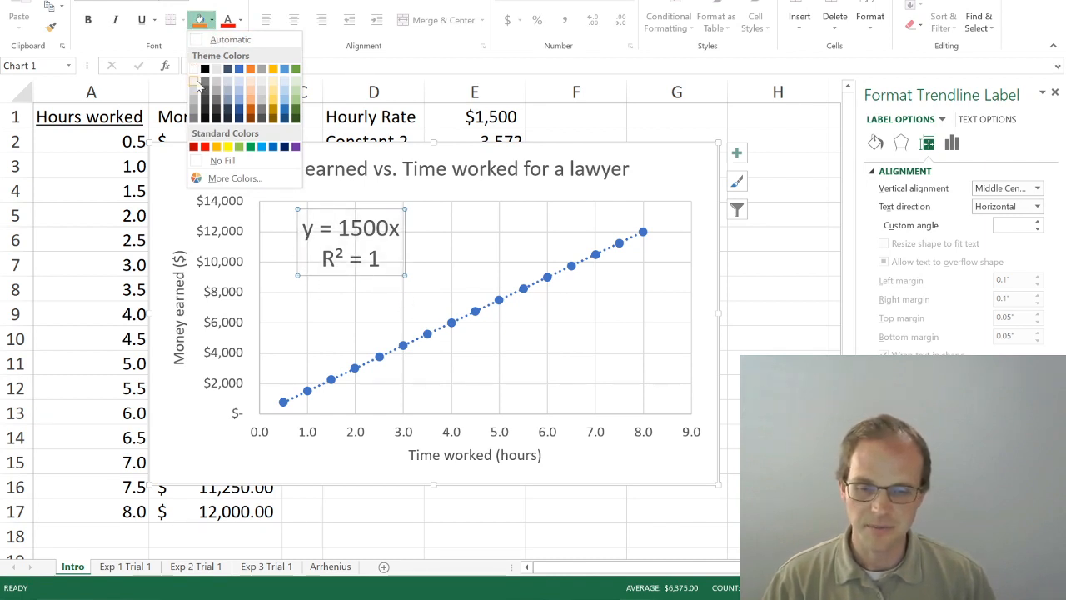
left_click(194, 70)
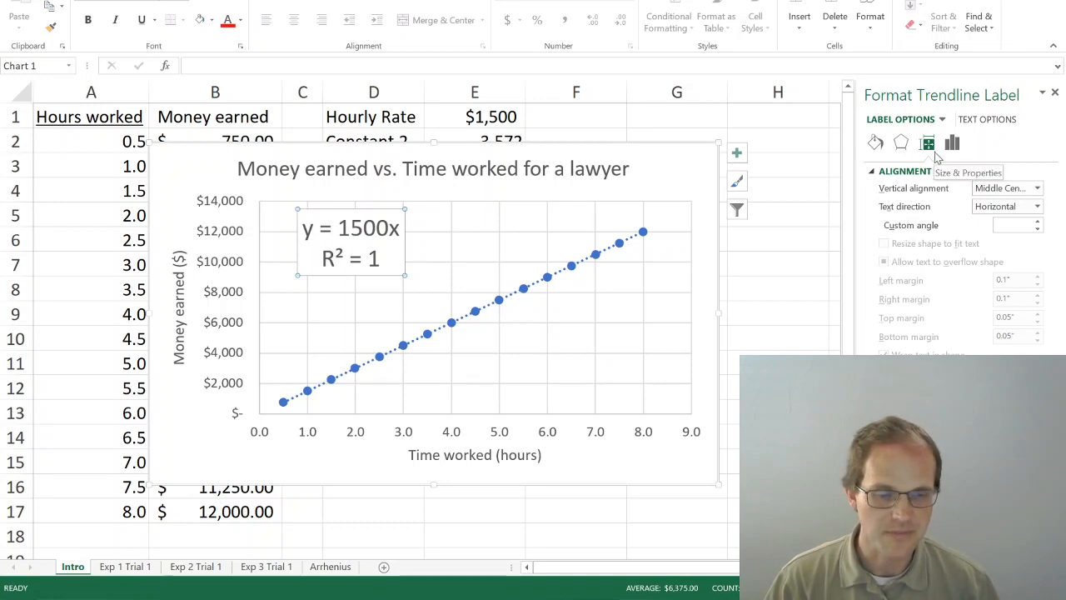
left_click(874, 143)
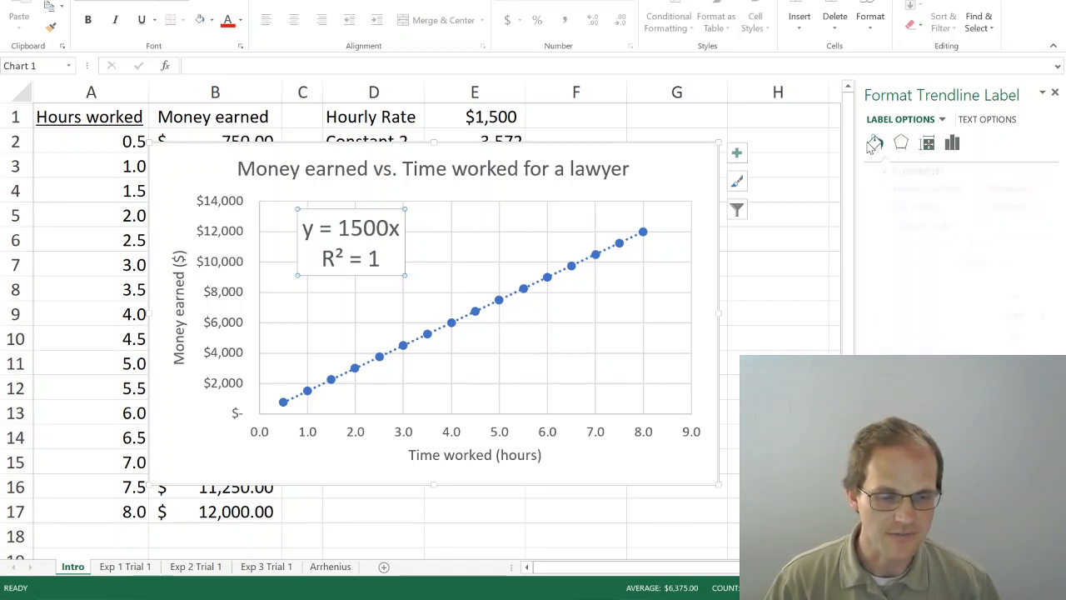
left_click(871, 190)
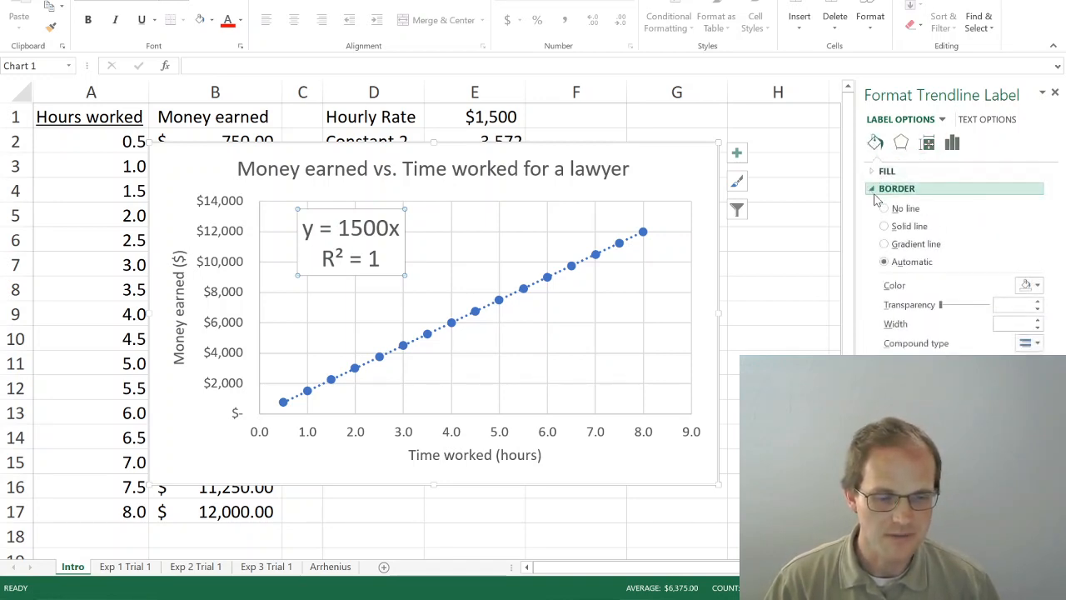
left_click(884, 226)
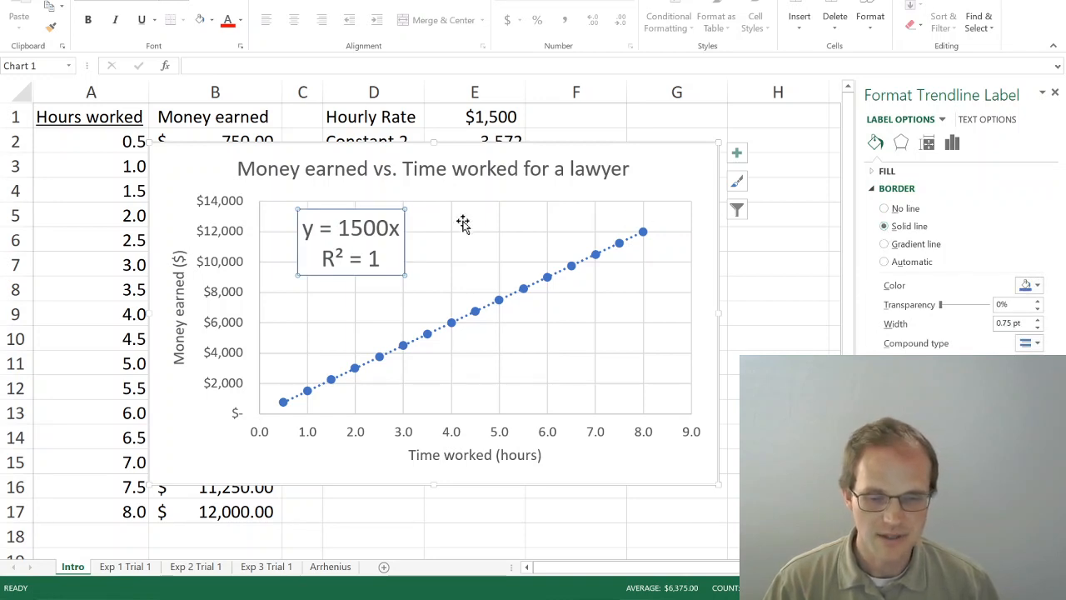
left_click(459, 248)
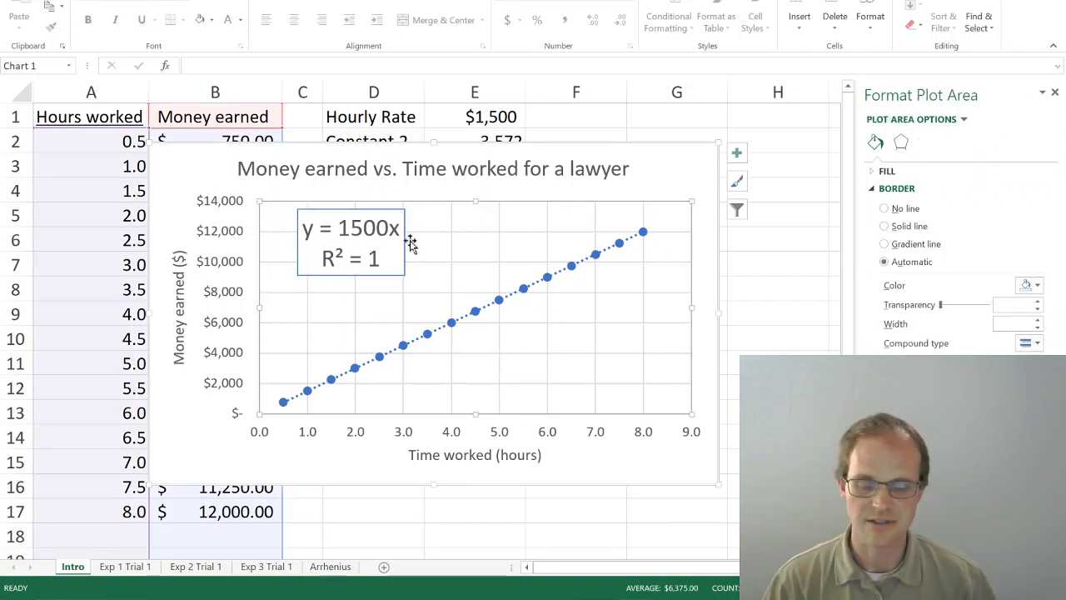
Replace y with "Earnings" in the trendline equation label
left_click(371, 246)
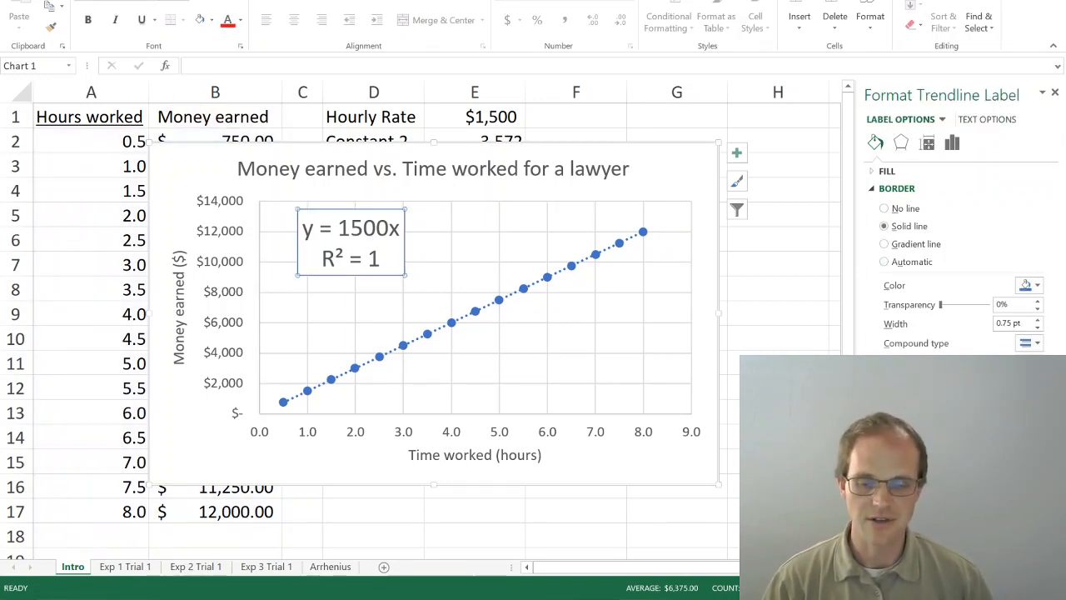
left_click(313, 227)
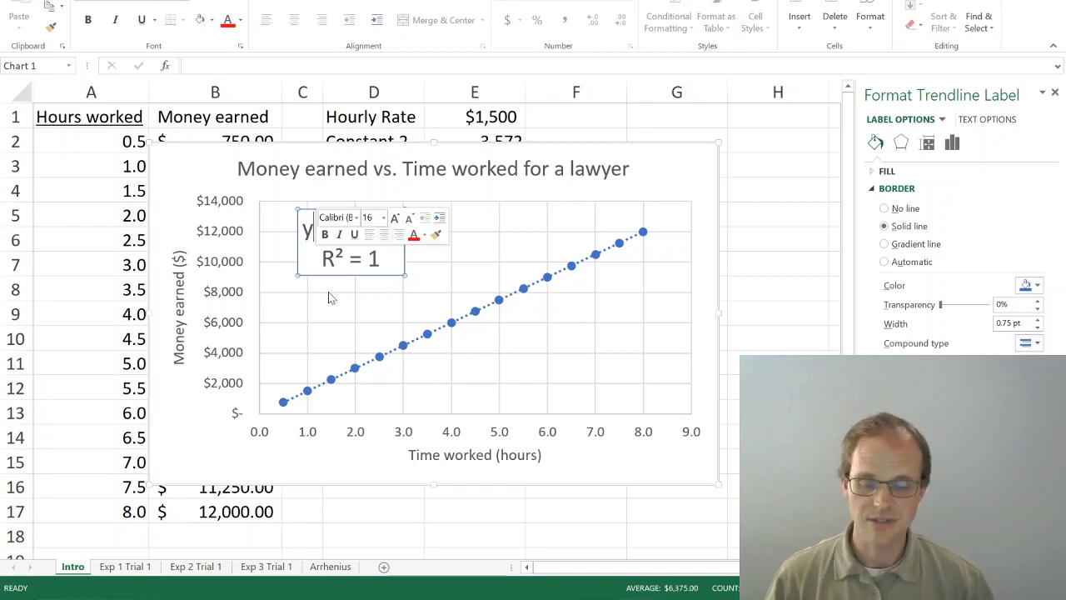
key("BackSpace")
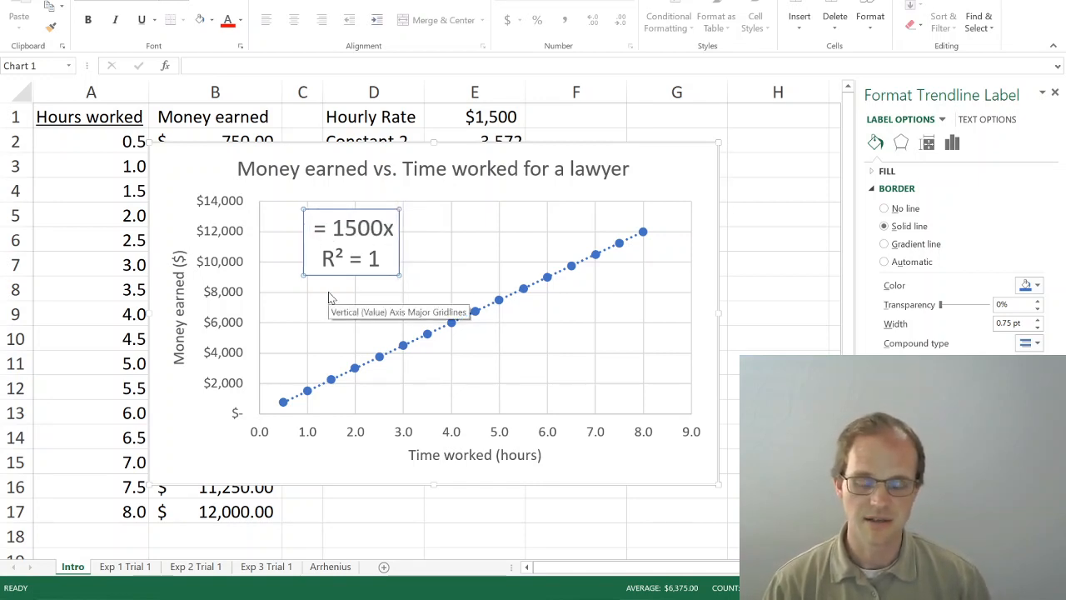
type("Earnings")
key("Right")
key("Right")
key("Right")
key("Right")
key("Right")
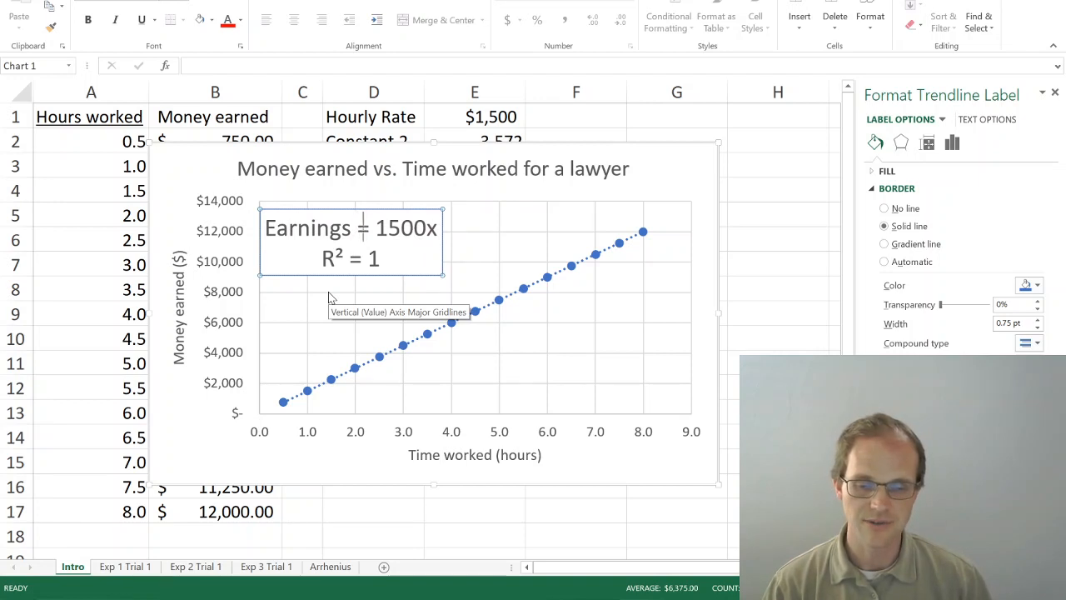
Append "* Hours" to the label's equation, keeping the R-squared value on its own line
key("Right")
key("Right")
key("Right")
key("Delete")
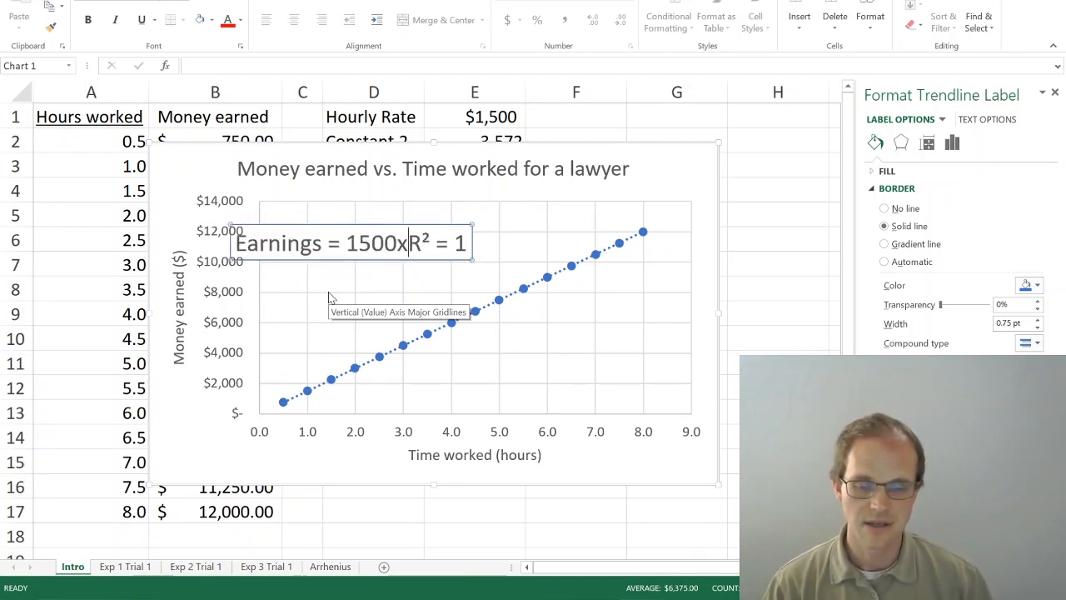
type("* Hours")
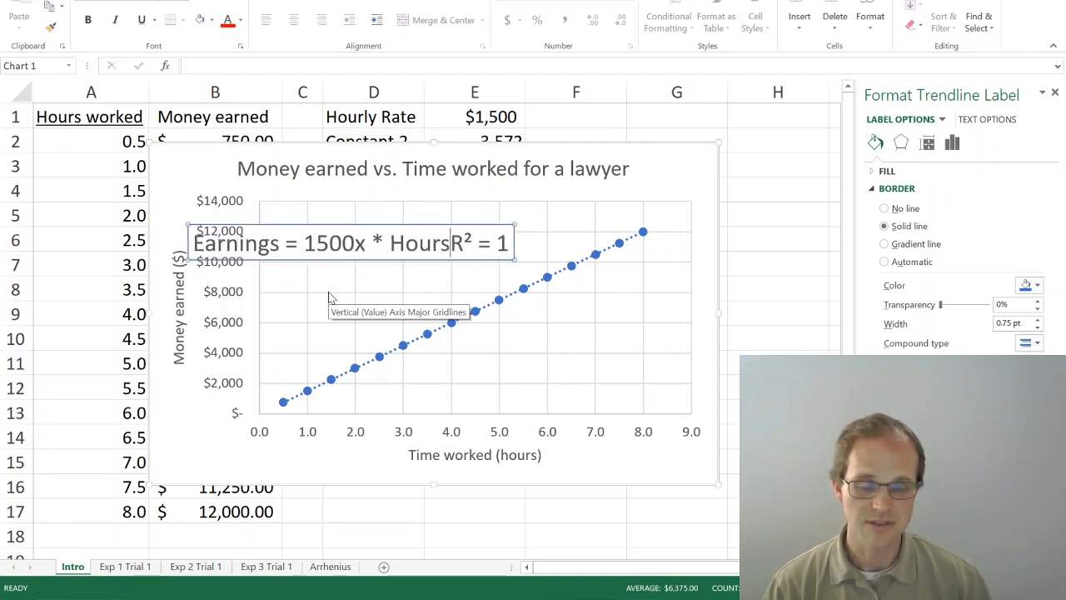
key("Return")
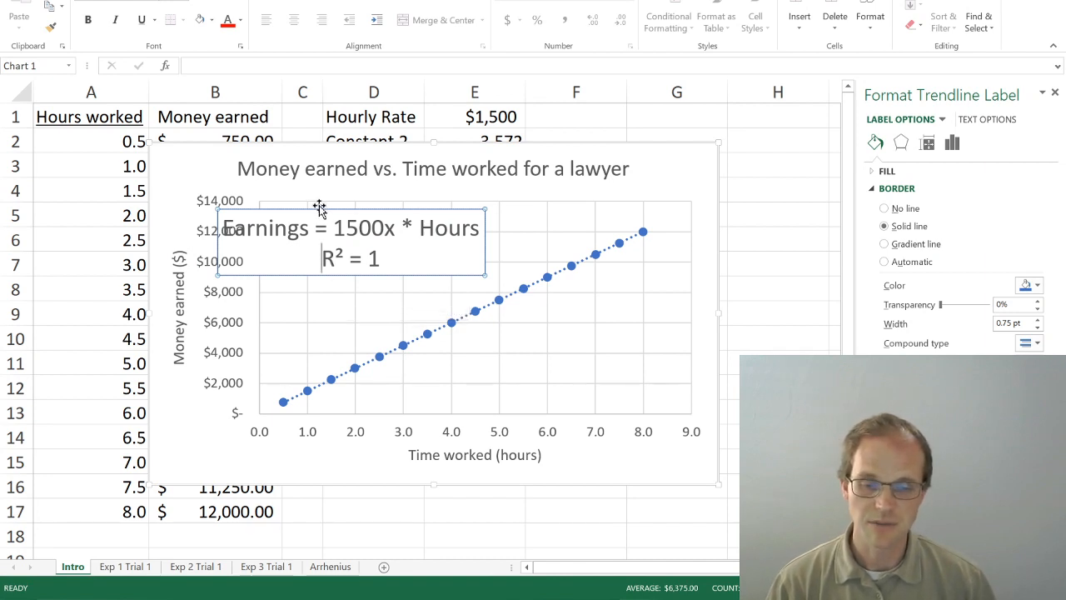
Move the equation label clear of the vertical axis numbers and reduce its font size to 14
left_click_drag(354, 206, 418, 206)
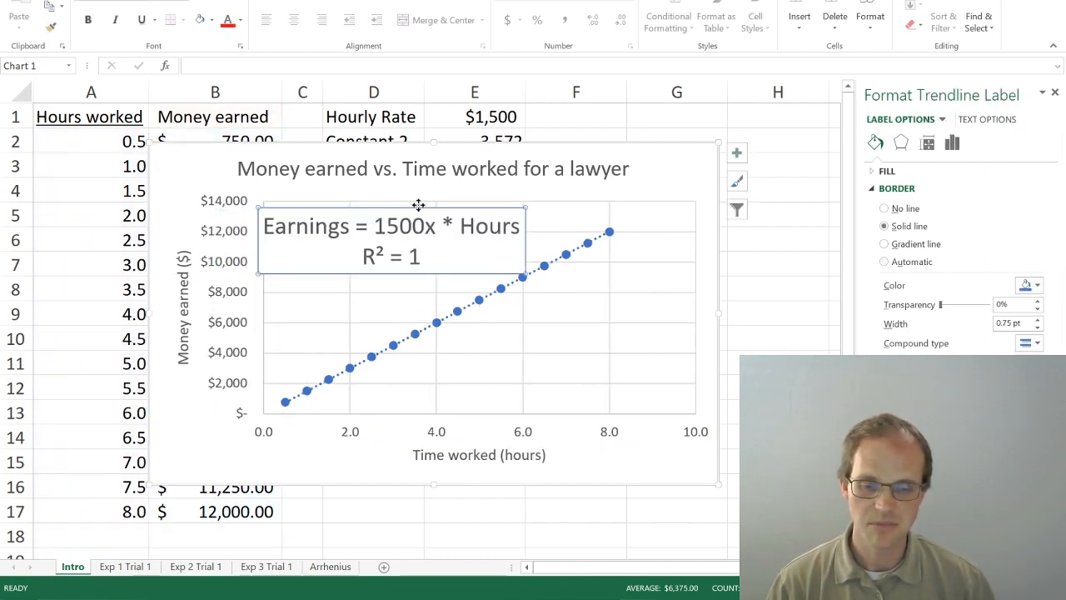
left_click(177, 0)
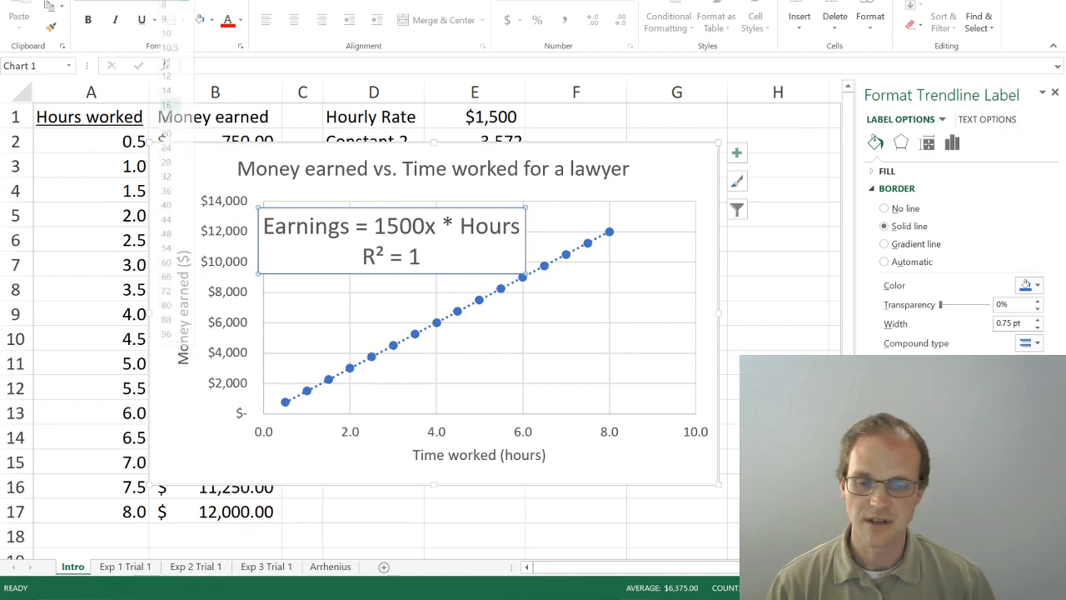
left_click(176, 97)
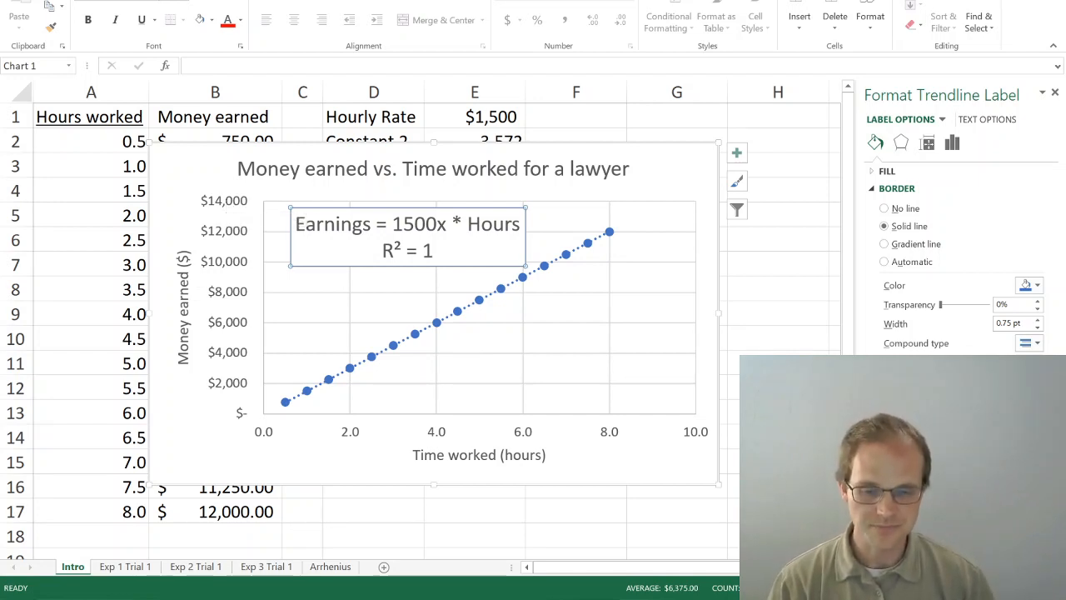
Remove the x from the label's equation so it reads Earnings = 1500 * Hours
key("BackSpace")
key("BackSpace")
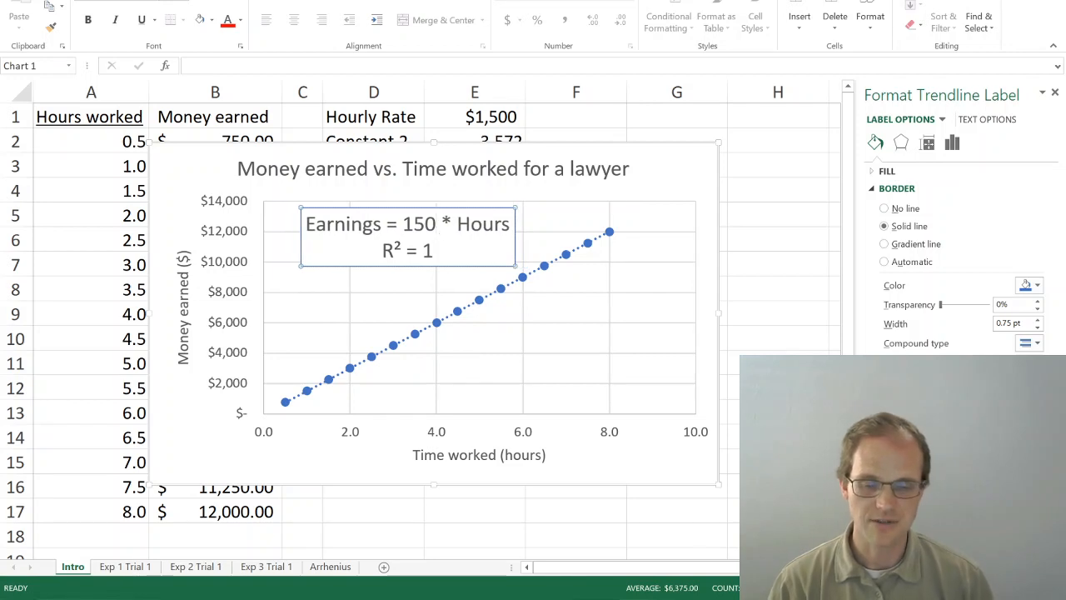
type("0")
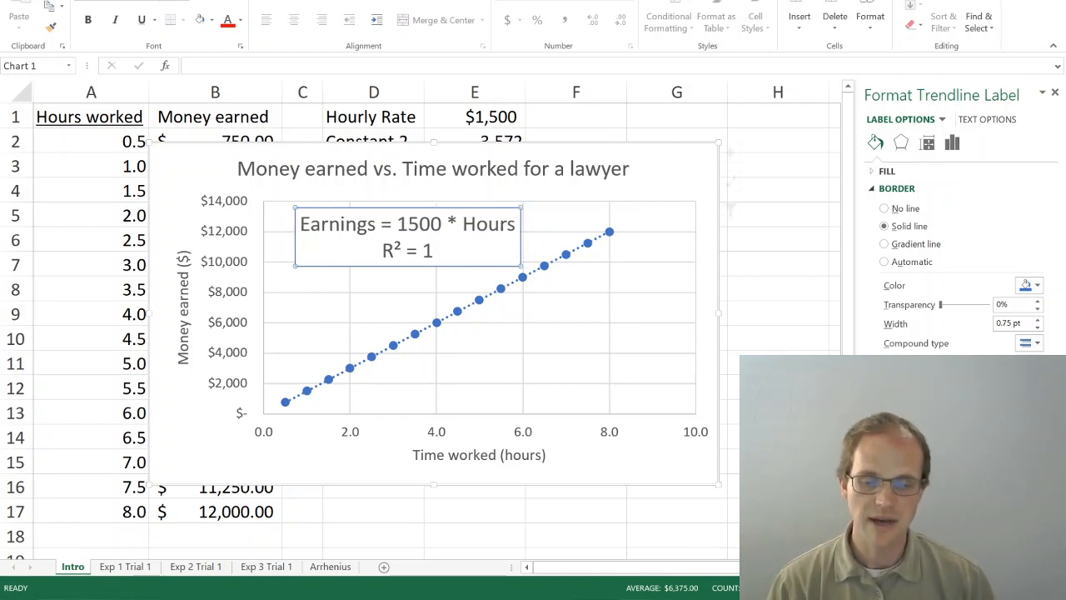
Undo the equation label's text, size and border changes, and move the label back inside the plot area
key("ctrl+z")
key("ctrl+z")
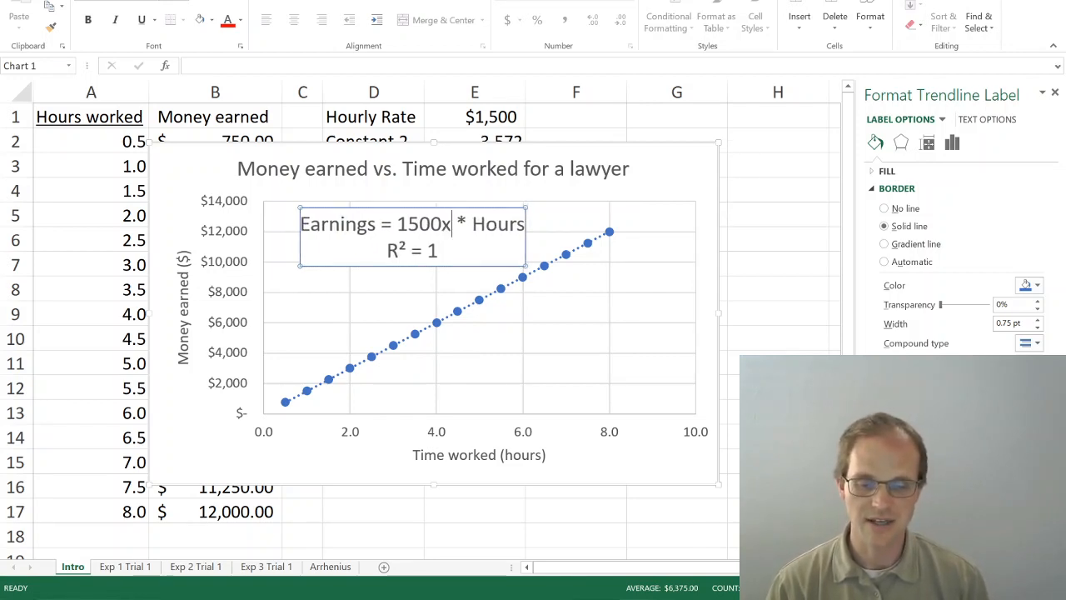
key("ctrl+z")
key("ctrl+z")
key("ctrl+z")
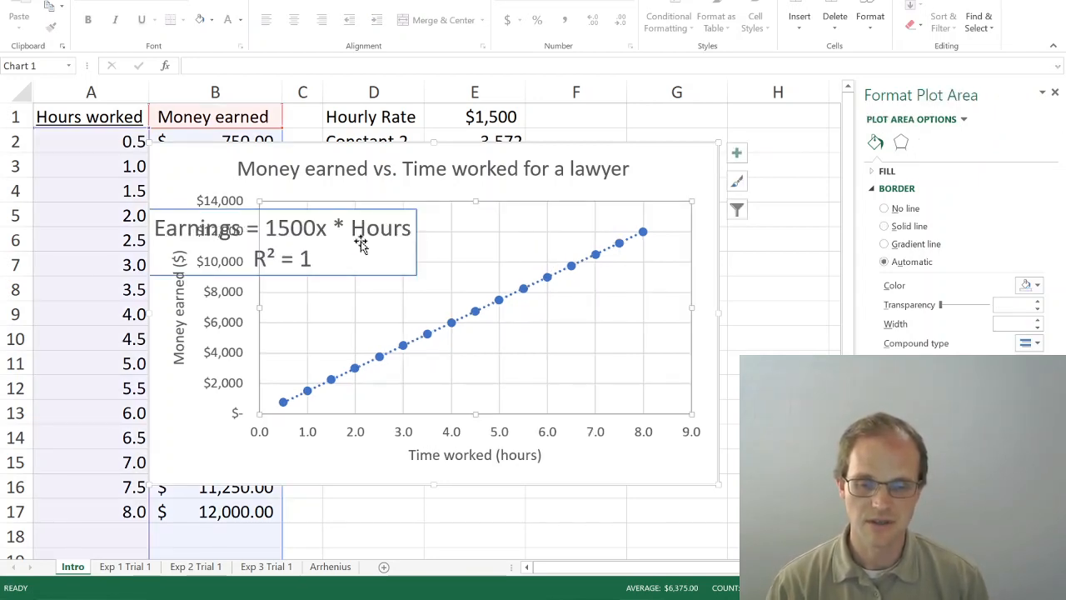
key("ctrl+z")
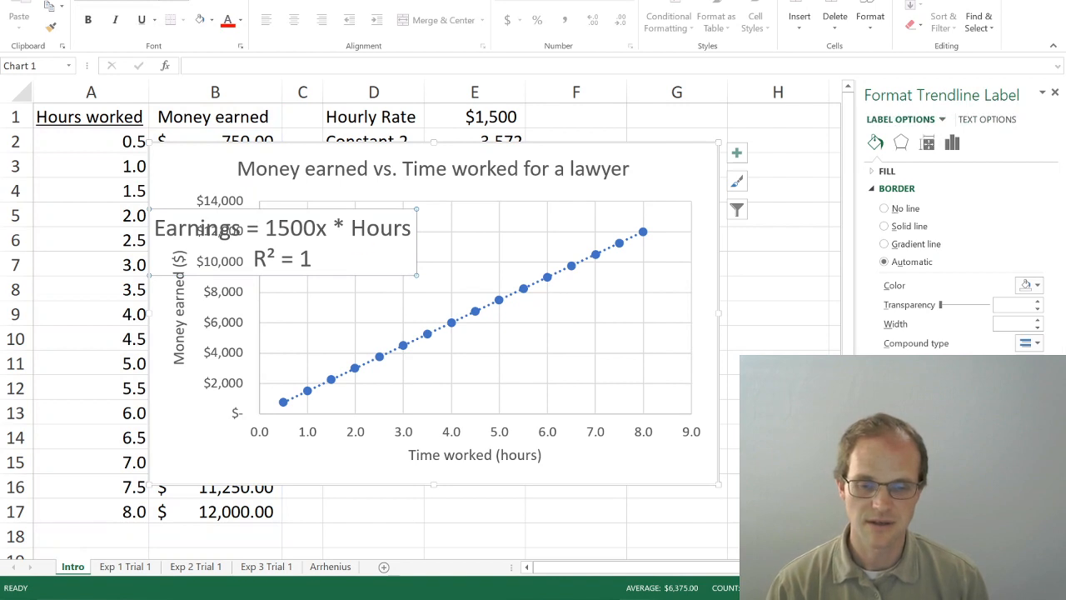
key("ctrl+z")
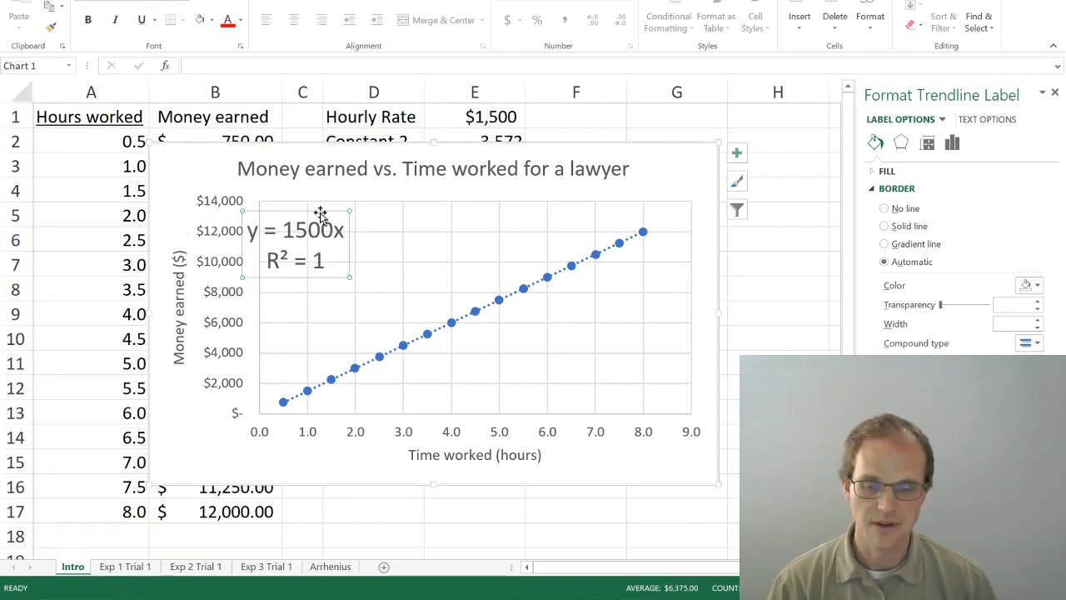
left_click_drag(326, 212, 378, 209)
left_click(281, 326)
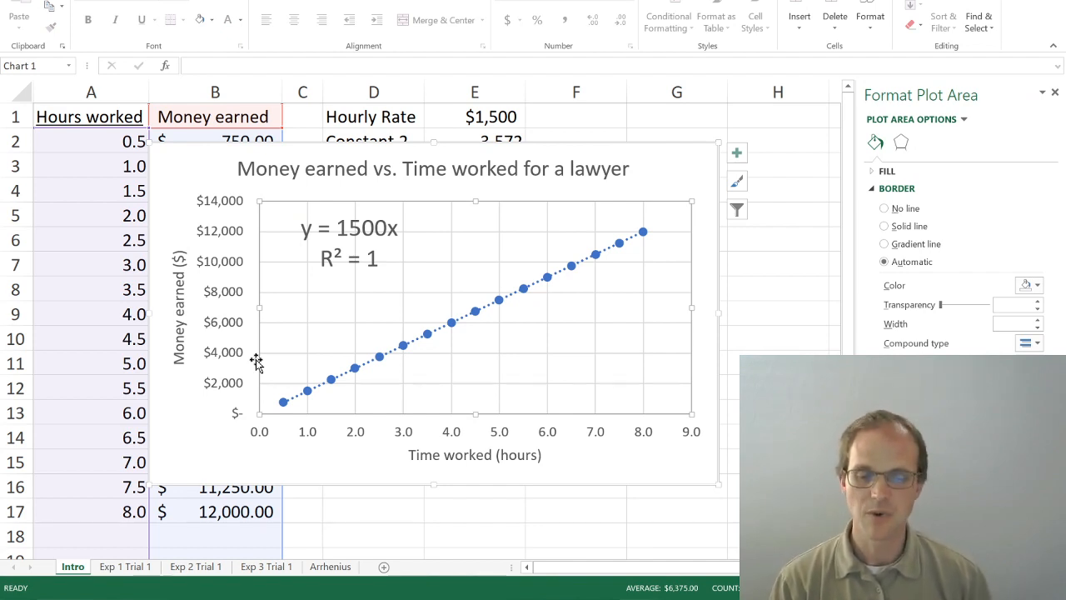
Add 9.0 and 15 hours worked in cells A18 and A19 below the existing data
left_click(109, 537)
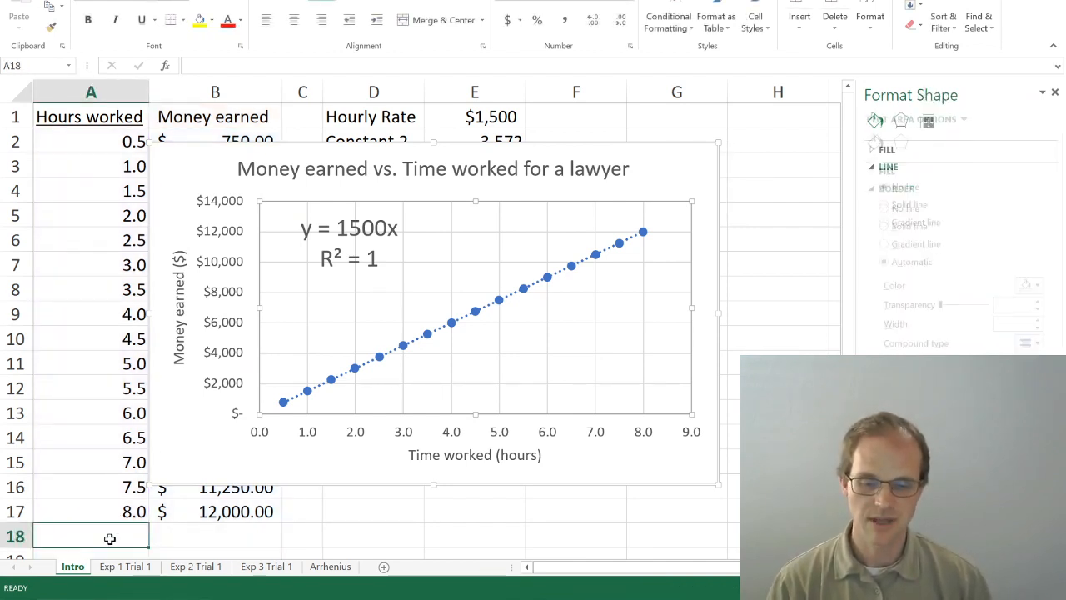
type("9.0")
key("Tab")
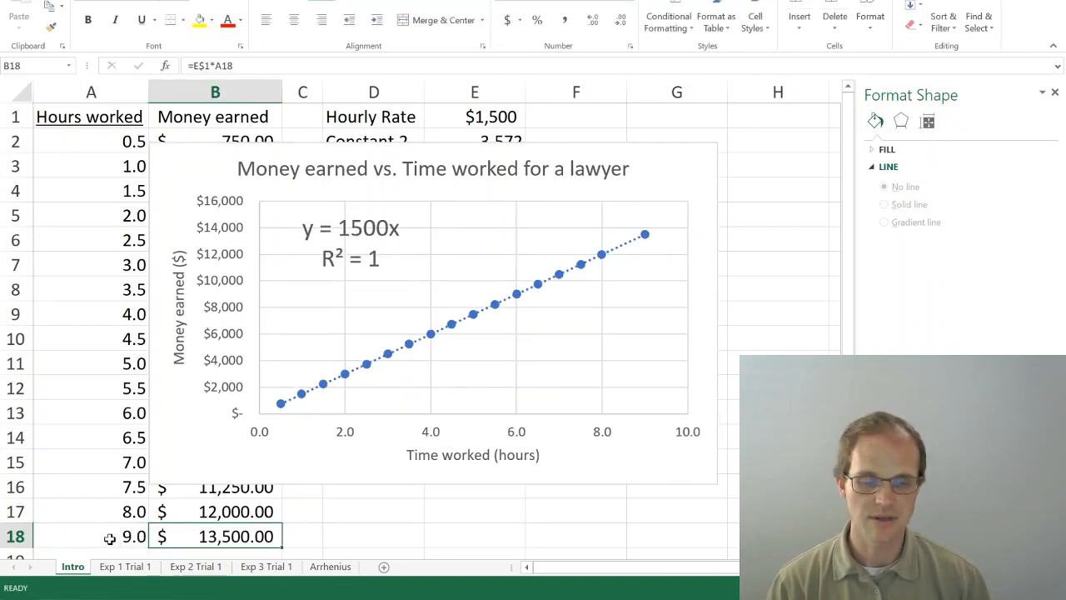
key("Return")
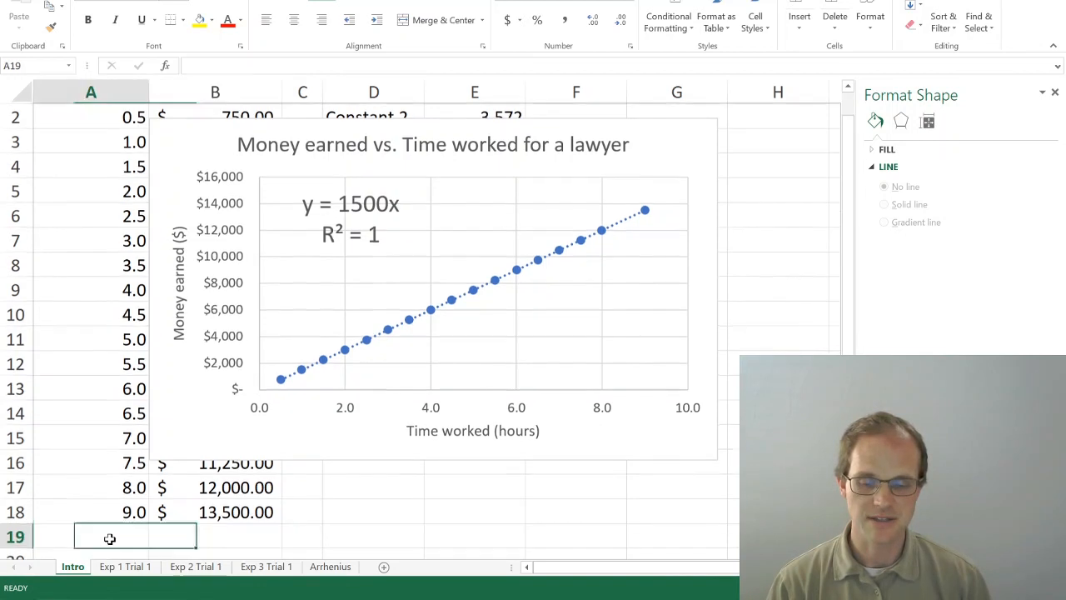
type("10")
key("BackSpace")
type("5")
key("Tab")
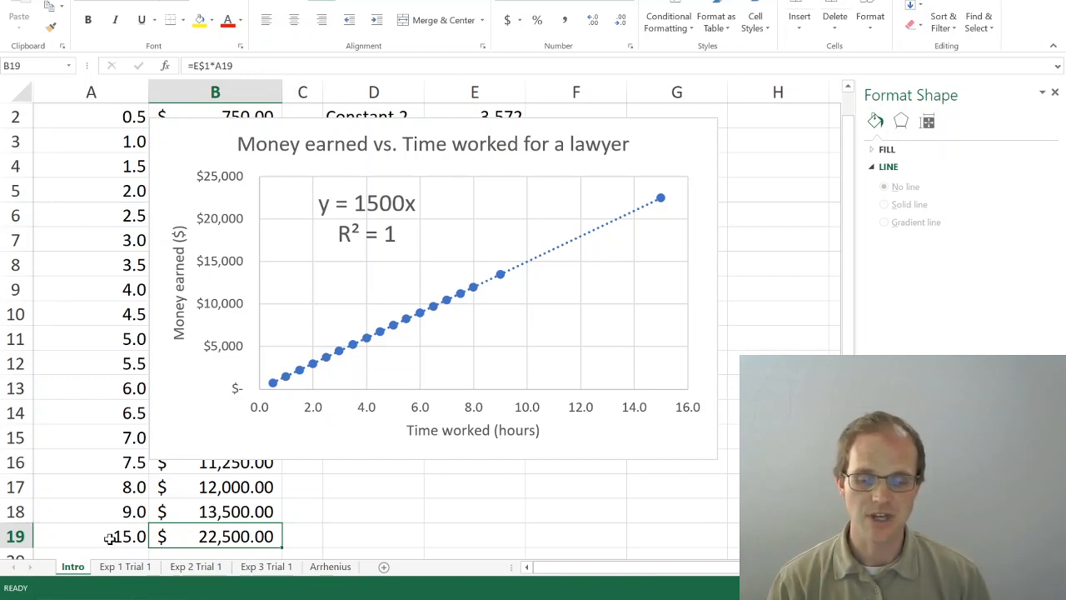
Delete the added hours from cells A19 and A18
left_click(110, 538)
key("Delete")
key("Up")
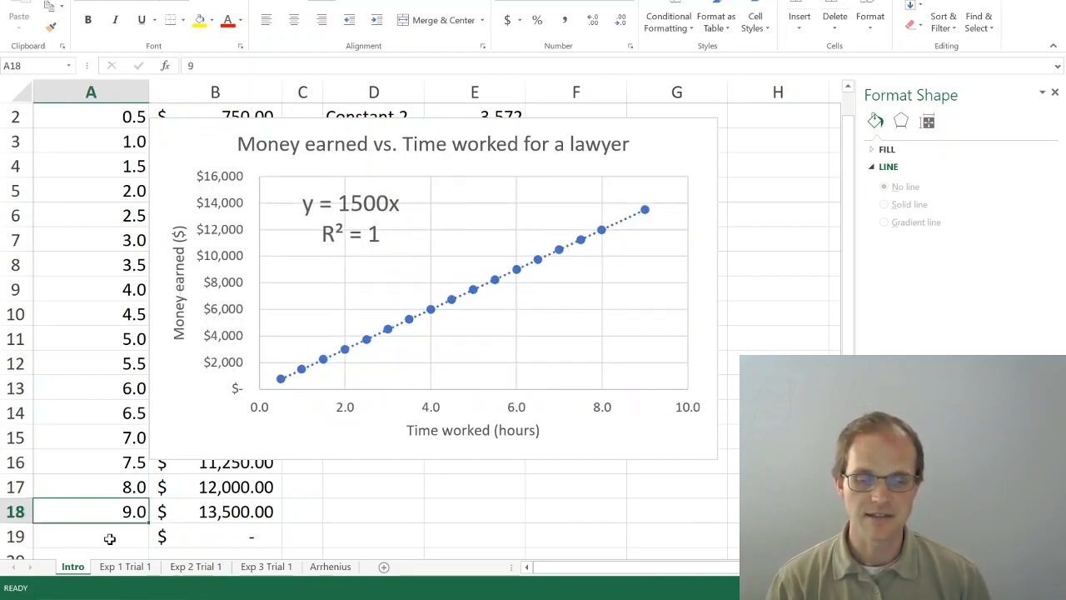
key("Delete")
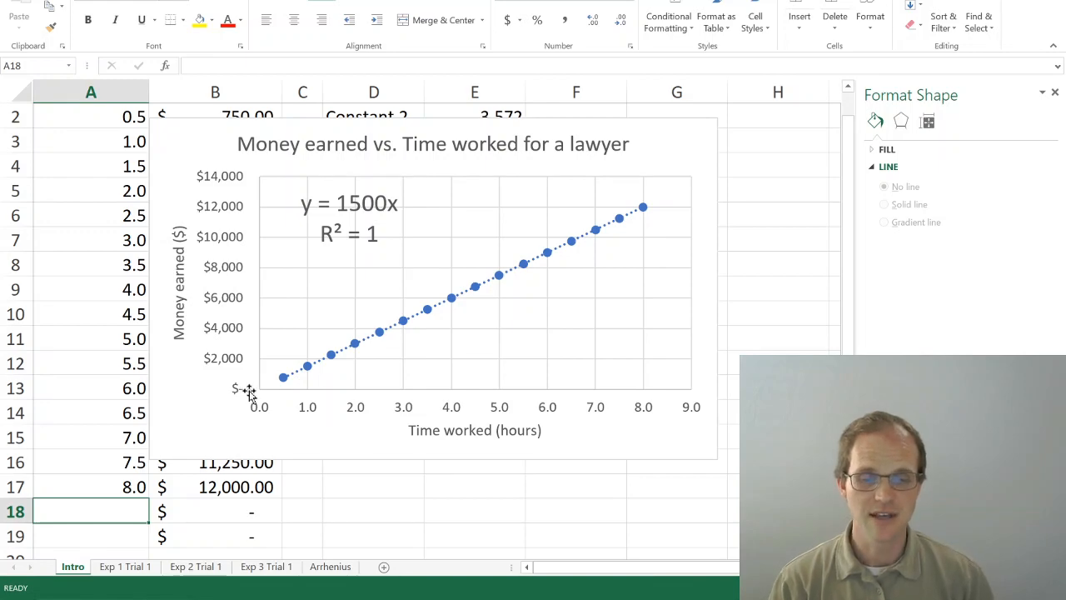
Move the chart down clear of the constants and set the hourly rate in E1 to $12
left_click_drag(389, 131, 418, 193)
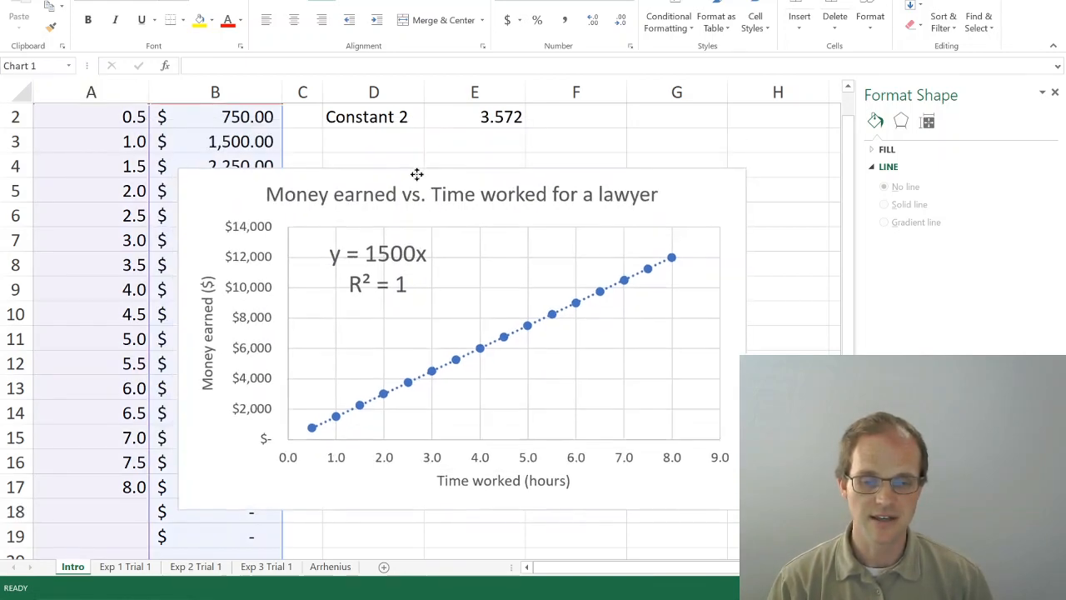
scroll(416, 130, "up", 1)
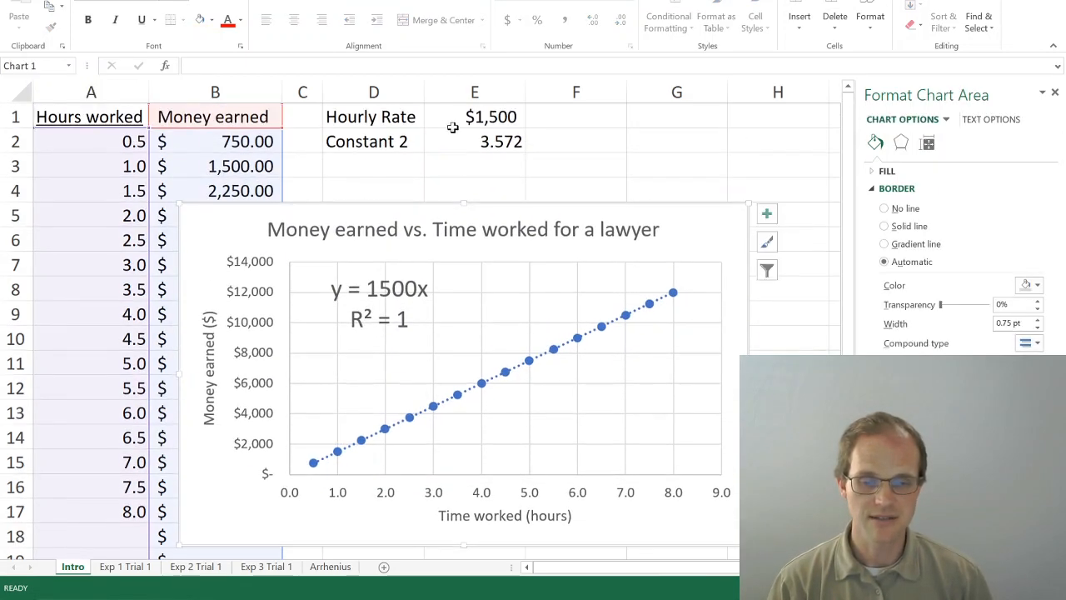
left_click(461, 121)
key("BackSpace")
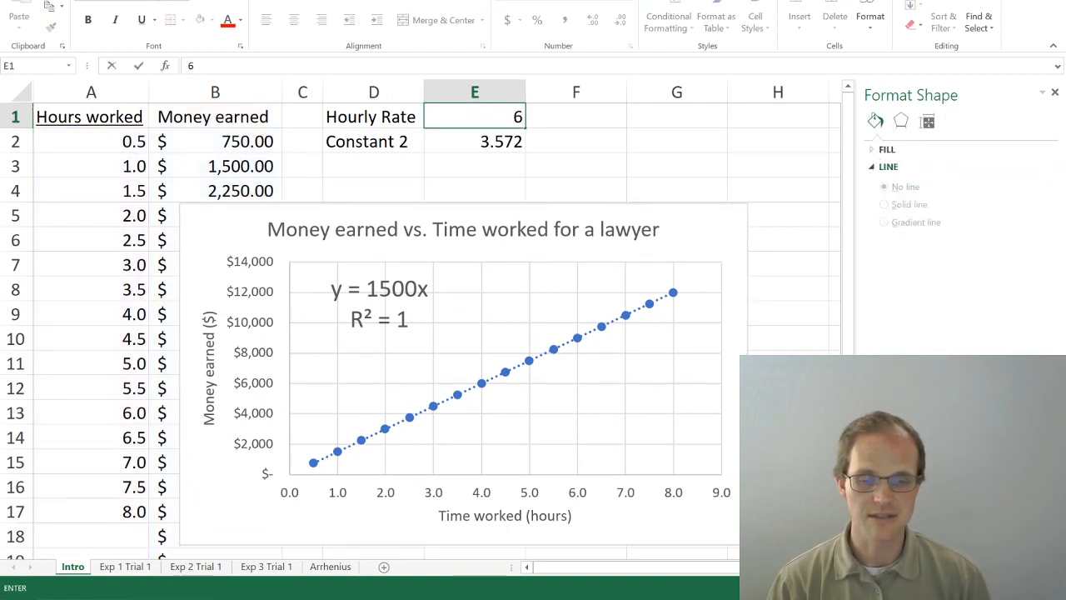
type("12")
key("Return")
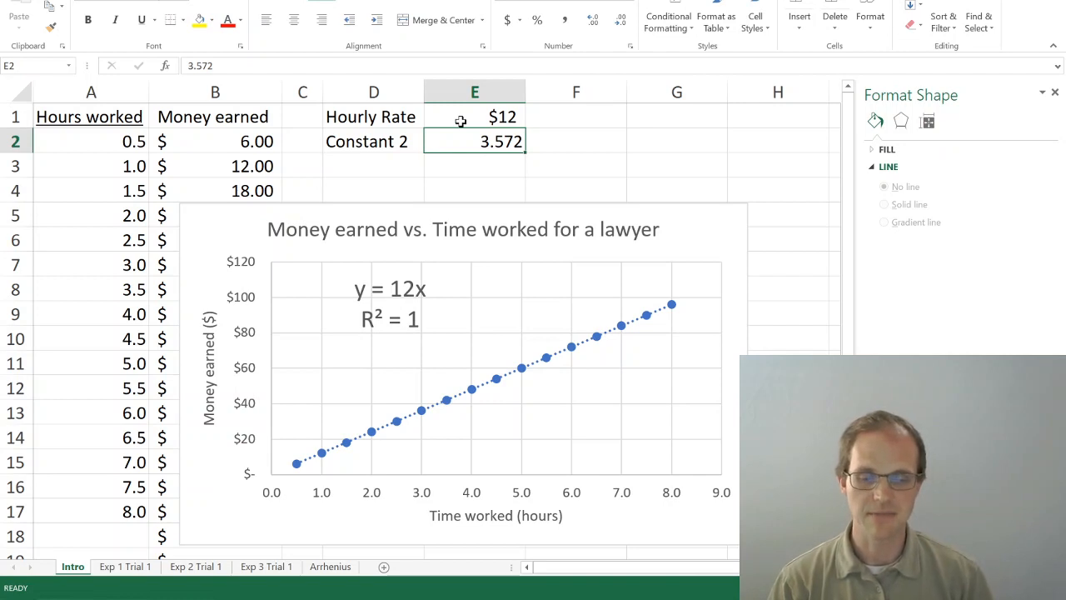
Set the hourly rate in E1 to $18,000
left_click(462, 122)
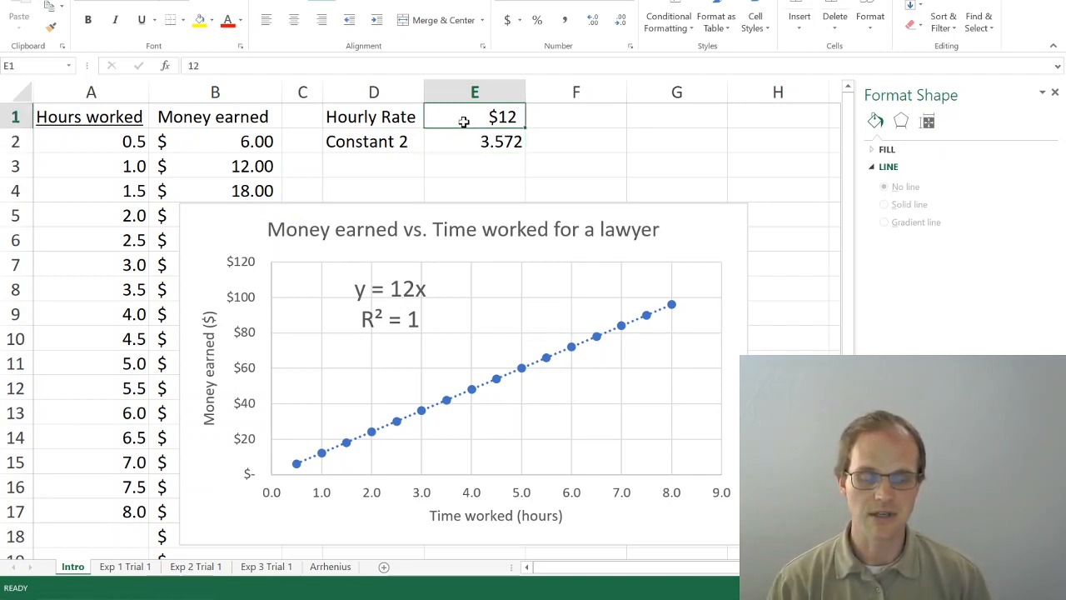
type("18000")
key("Return")
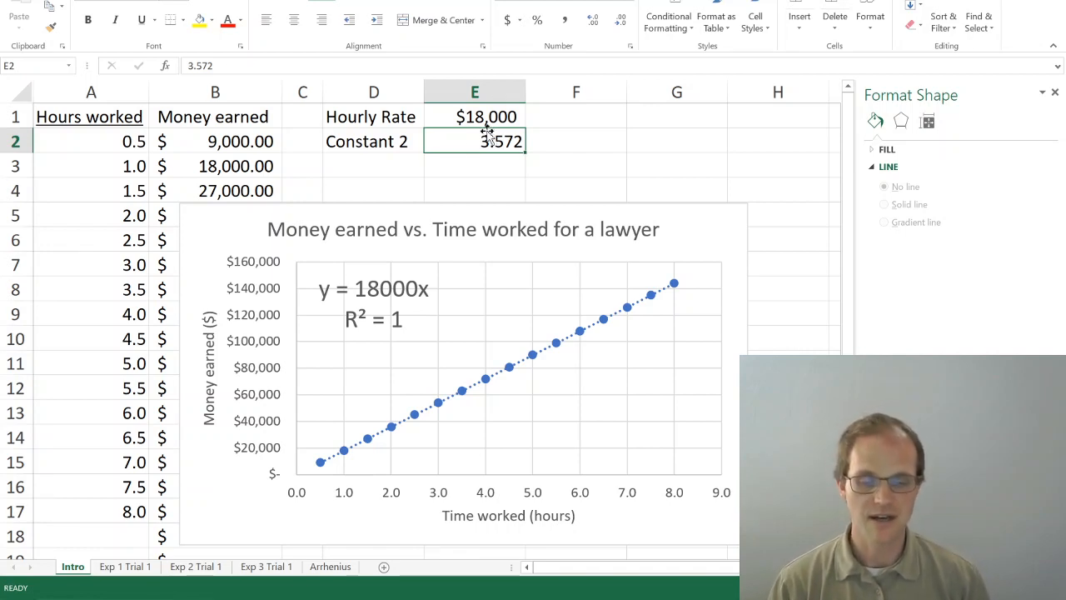
left_click(366, 290)
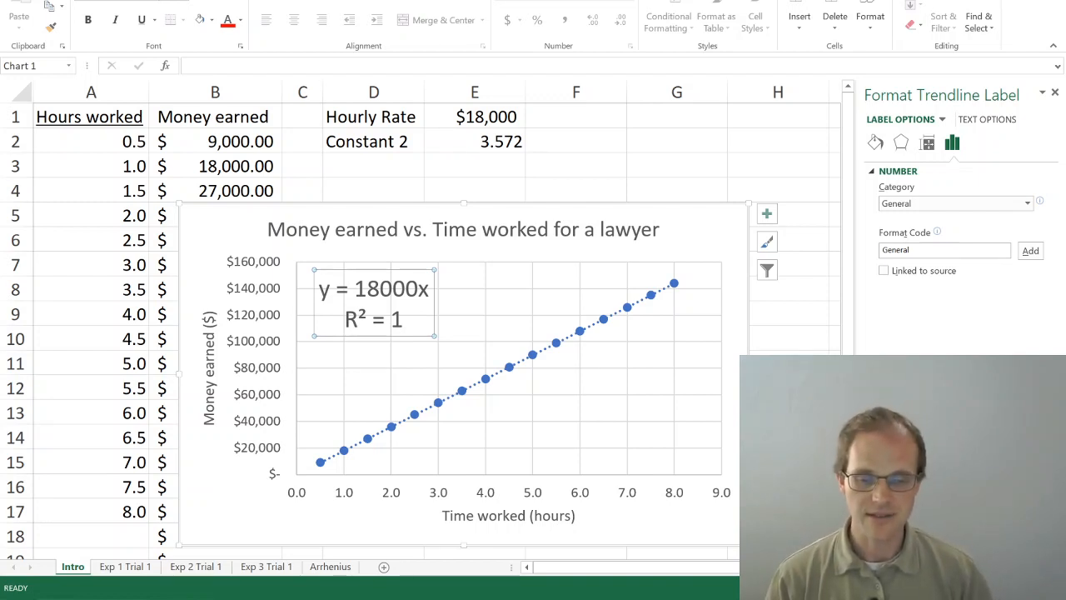
left_click(393, 289)
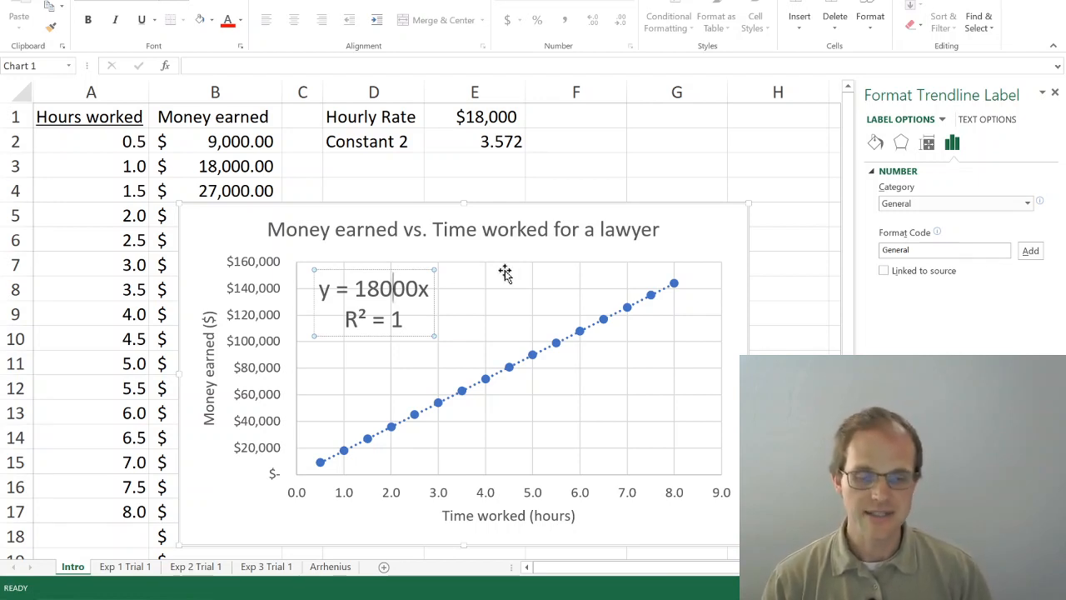
left_click(674, 229)
left_click(367, 268)
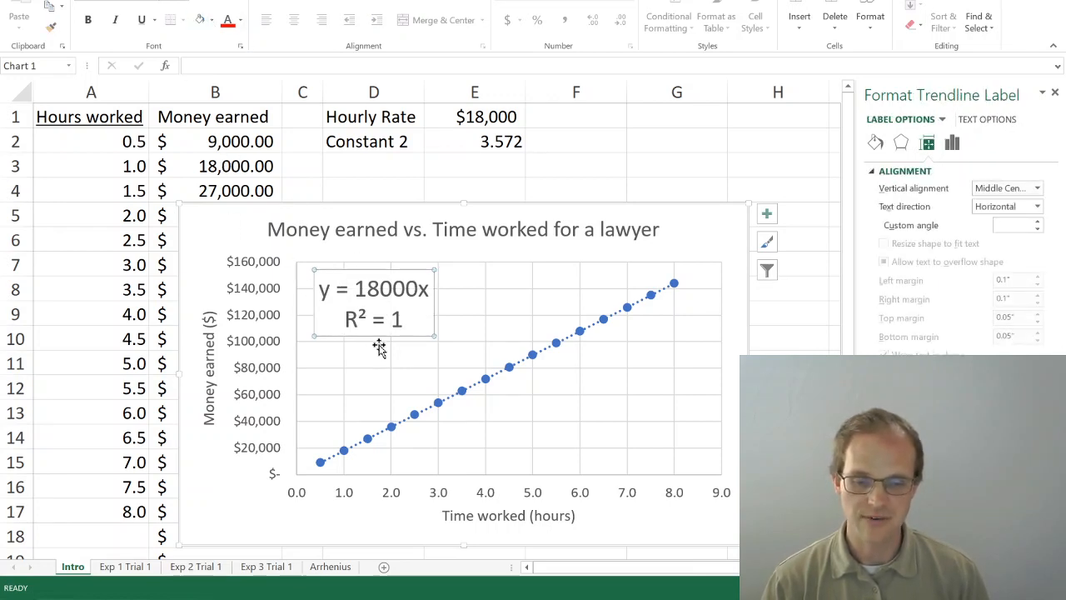
left_click(681, 241)
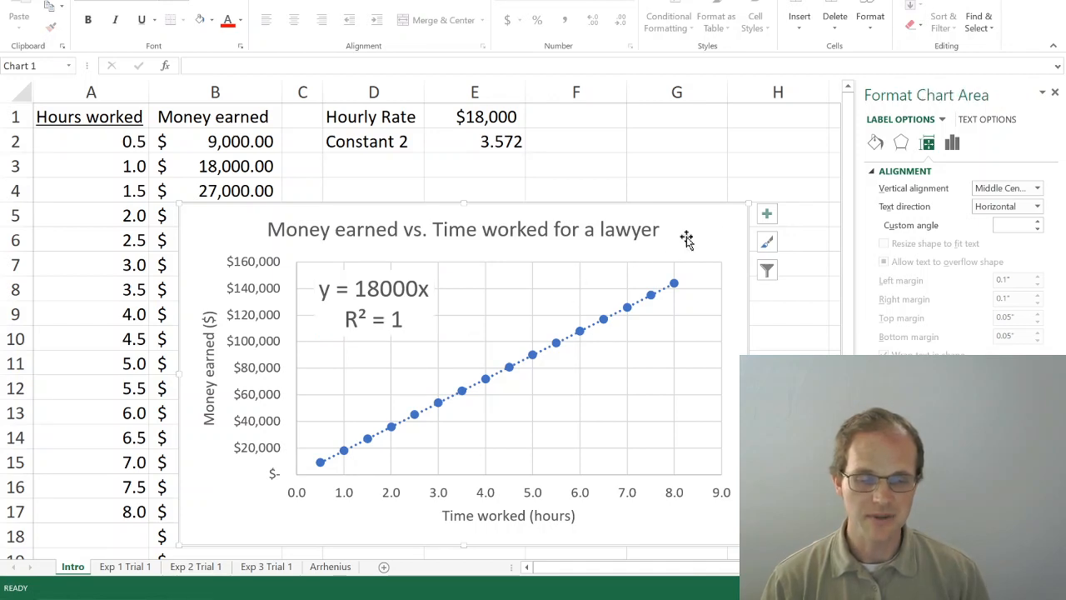
left_click(781, 363)
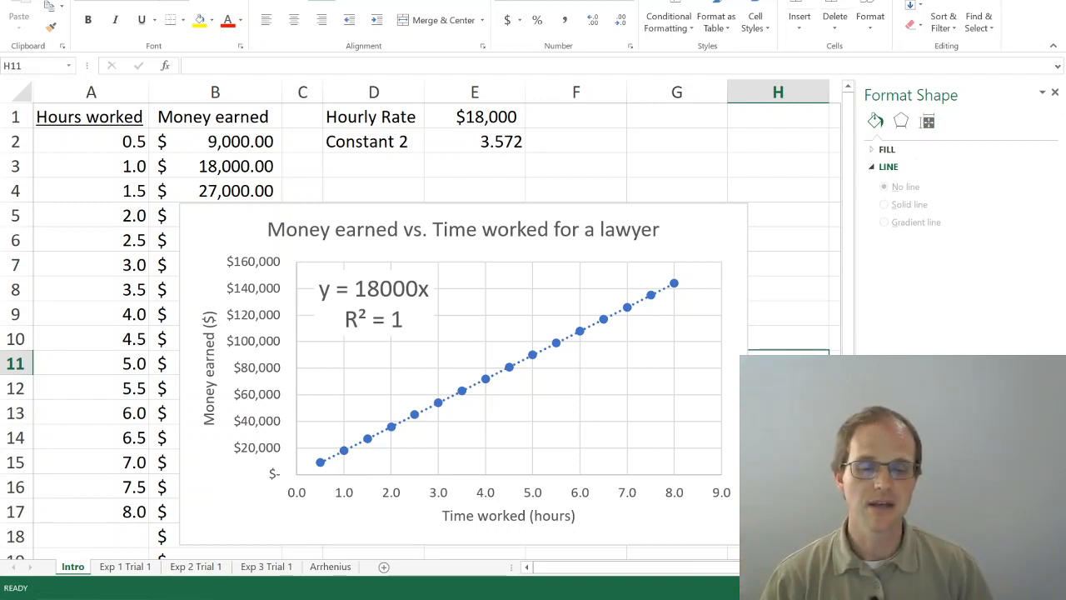
left_click(712, 231)
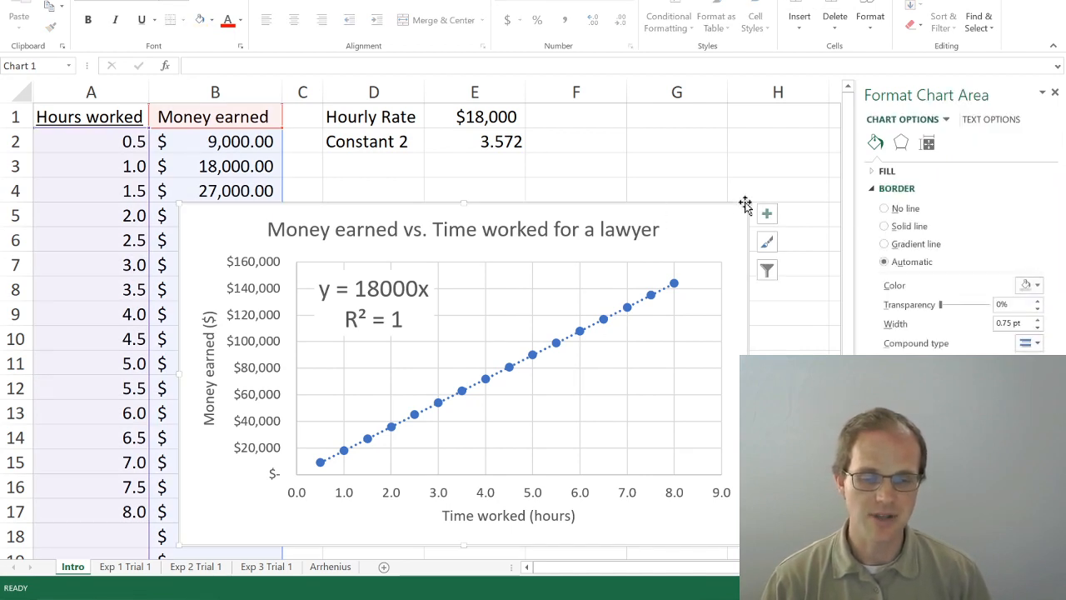
left_click(642, 226)
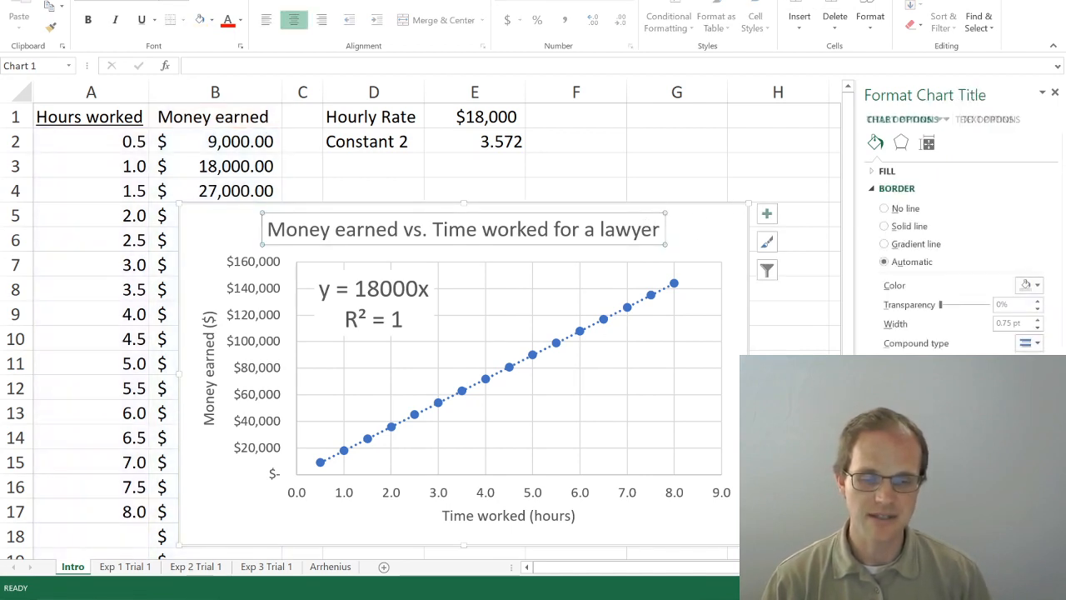
left_click(630, 308)
left_click(425, 286)
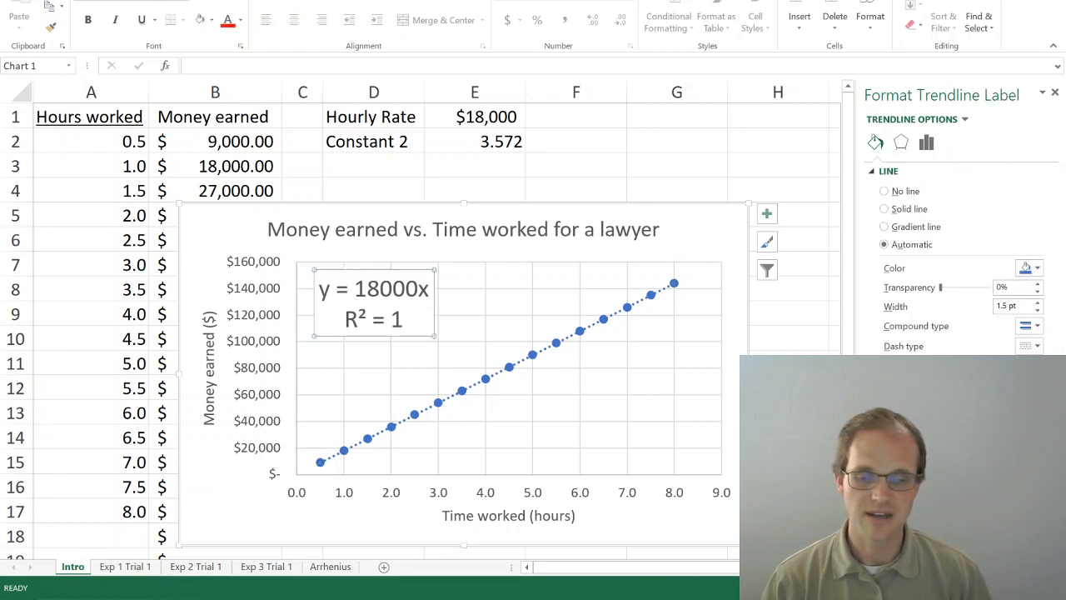
left_click(778, 437)
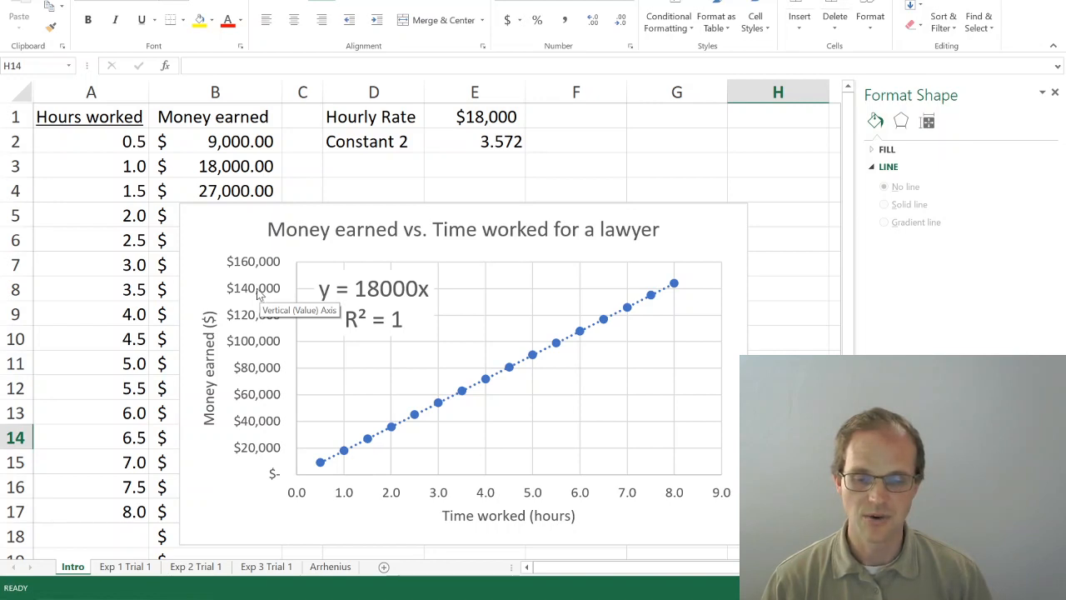
Copy the lawyer earnings chart from Excel and paste it into the blank Word document
left_click(199, 223)
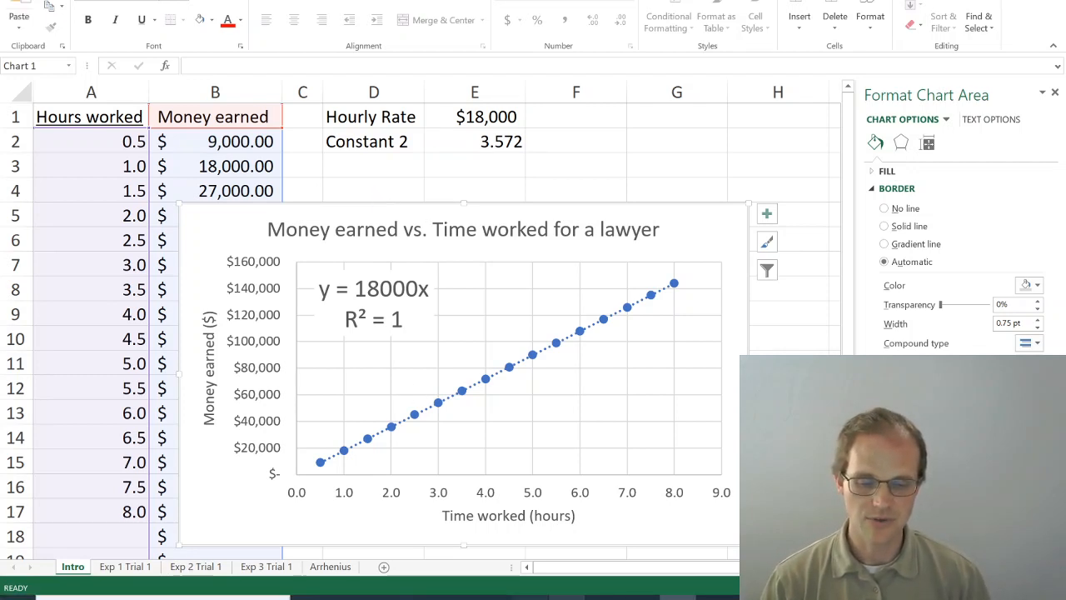
left_click(714, 597)
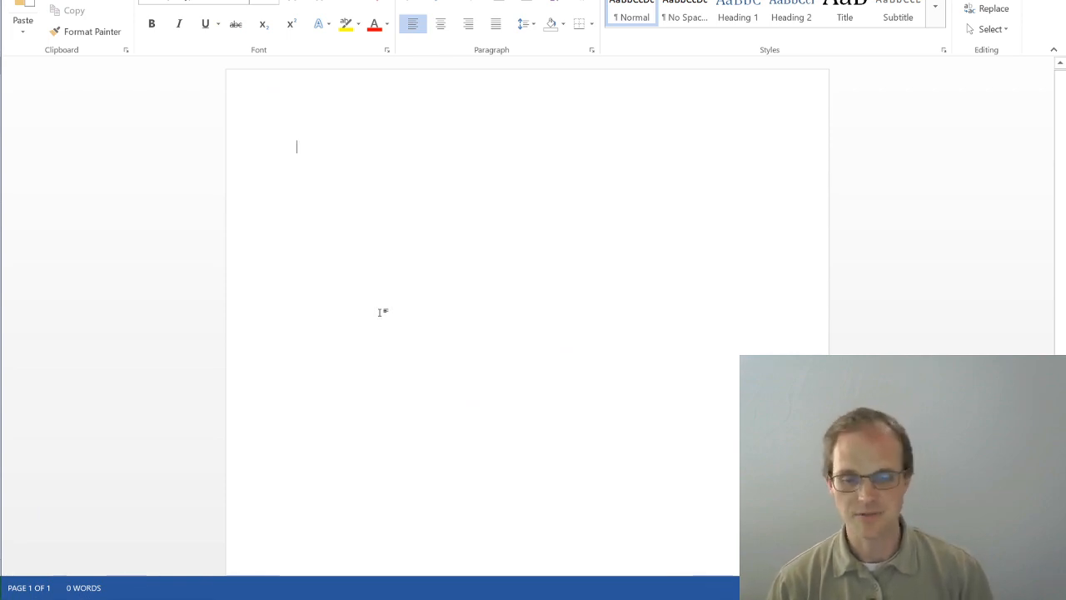
key("ctrl+v")
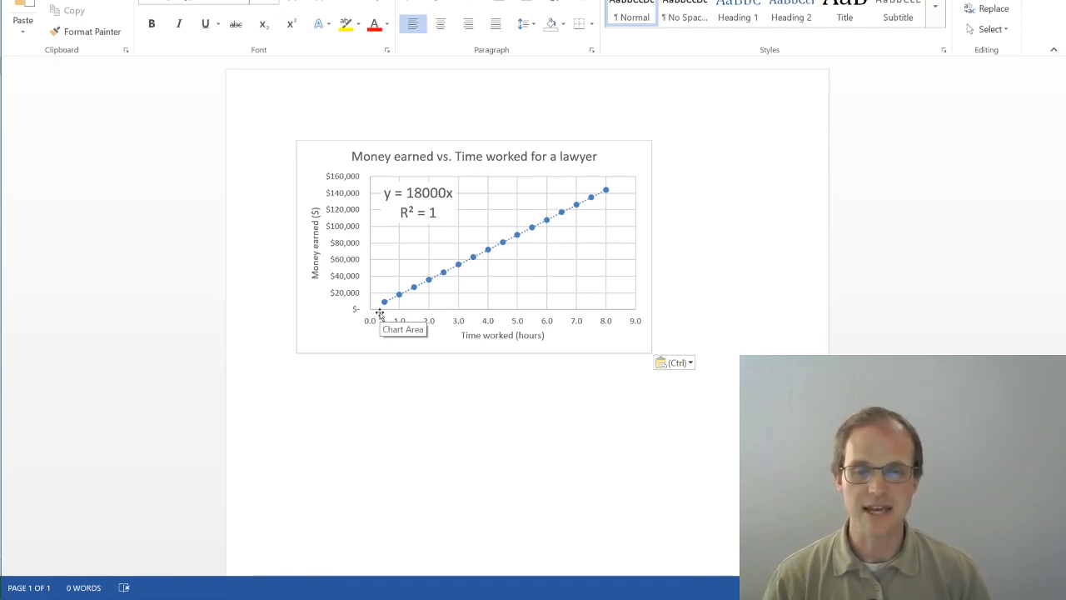
Examine the pasted chart's equation label, title, gridlines and horizontal axis as individually selectable elements
left_click(353, 264)
left_click(406, 210)
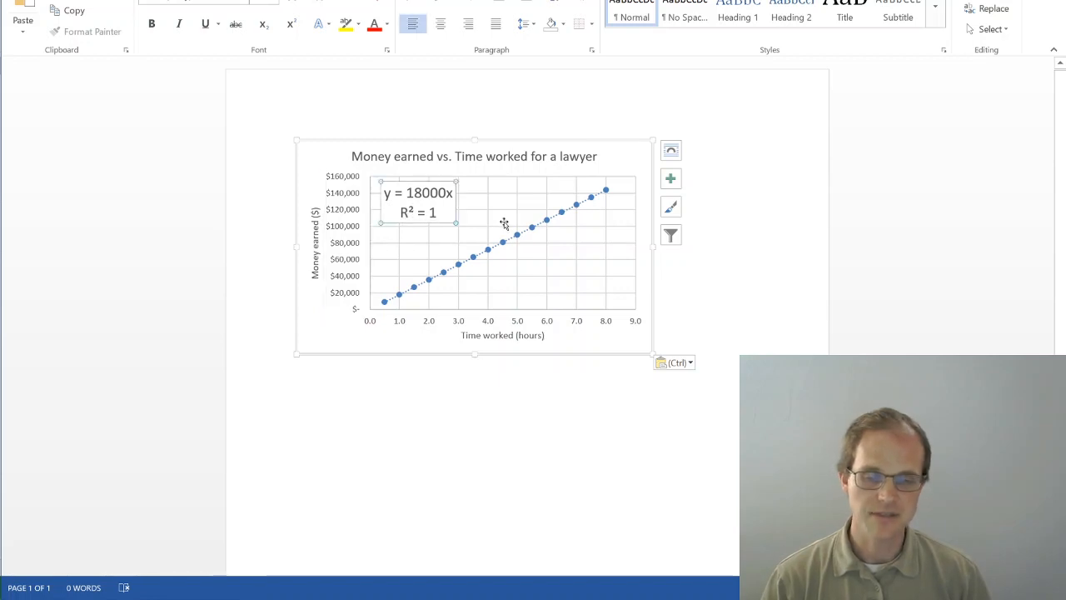
left_click(515, 156)
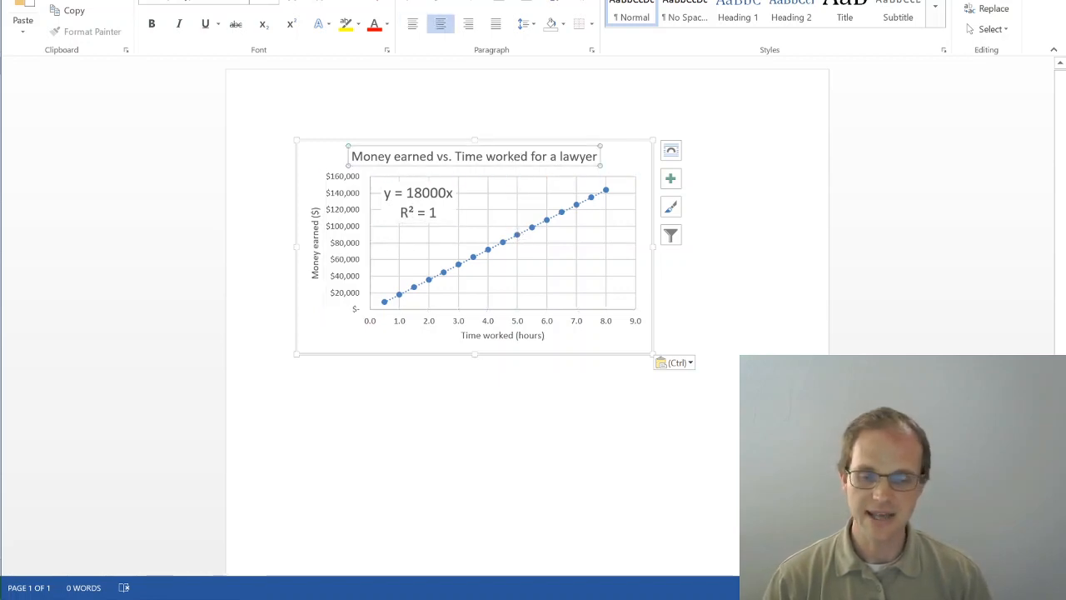
left_click(531, 157)
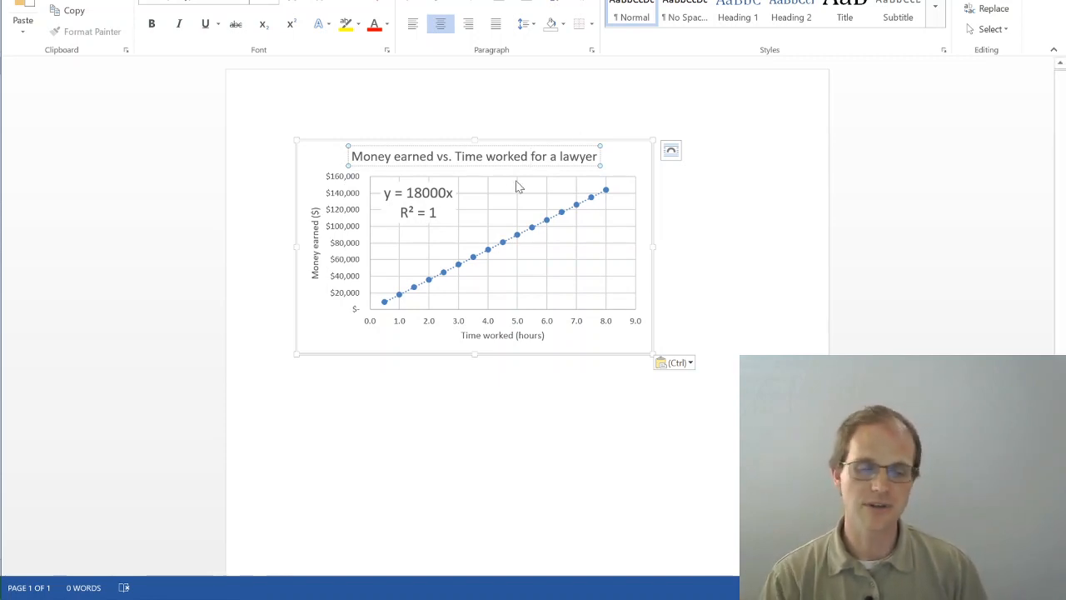
left_click(488, 261)
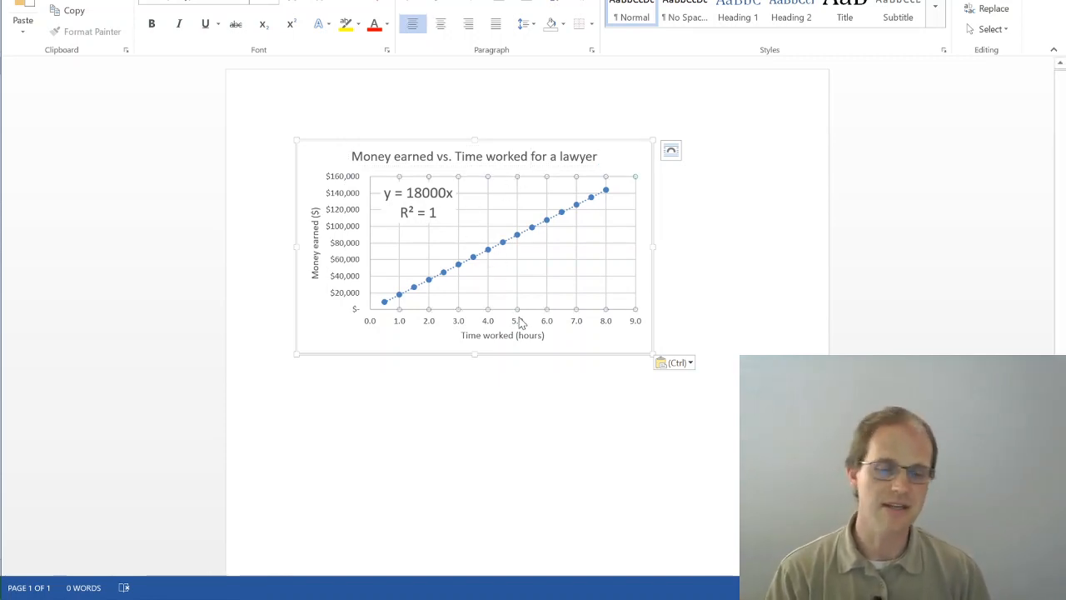
left_click(544, 331)
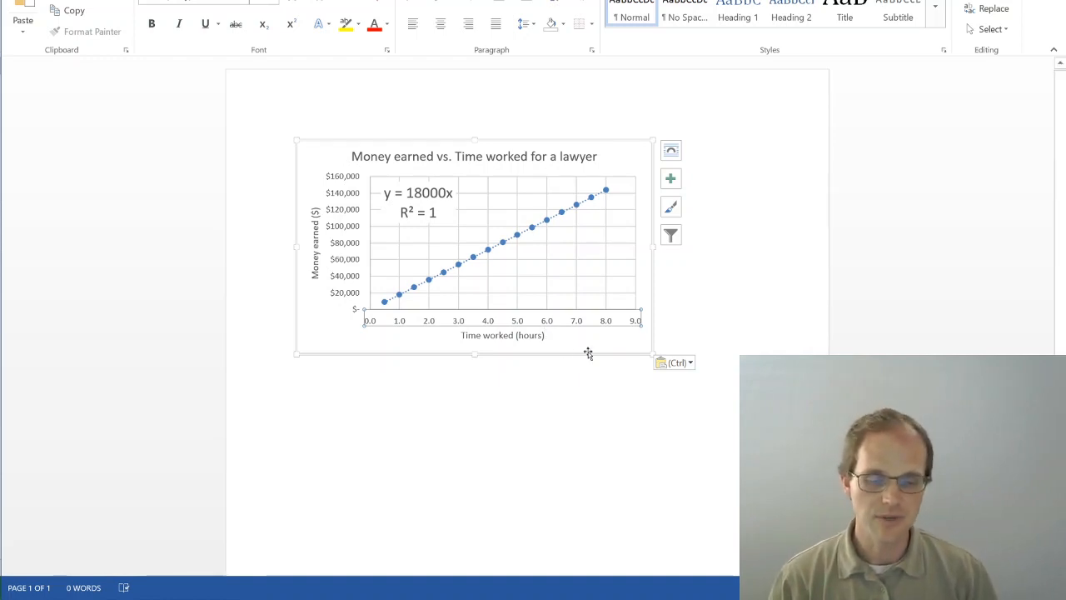
Try a larger and a smaller size for the pasted chart and return it to about its original size
left_click(675, 348)
left_click(640, 350)
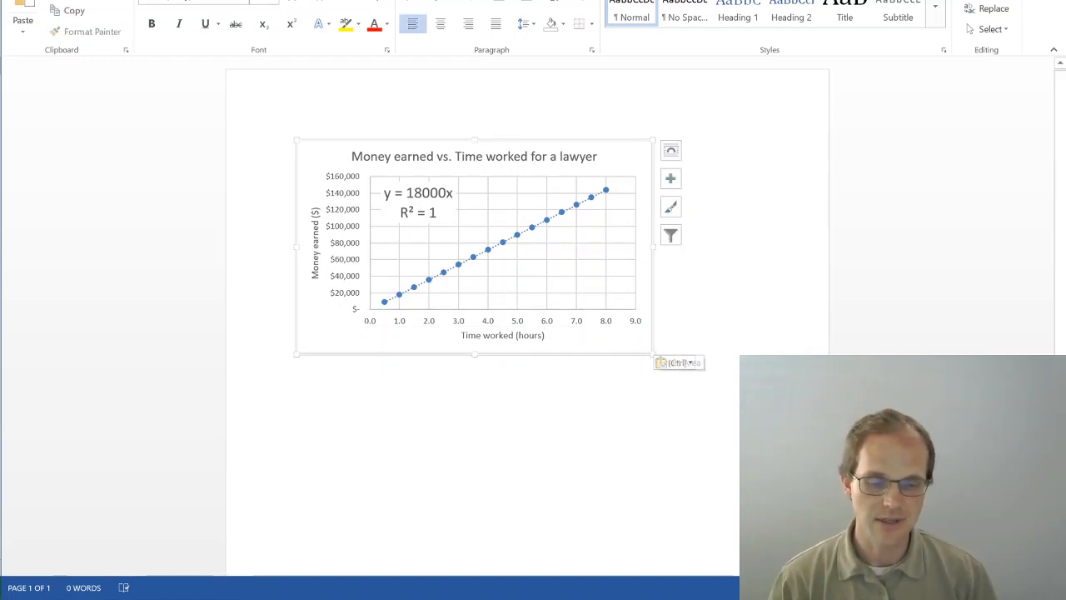
left_click_drag(652, 351, 748, 485)
left_click_drag(751, 487, 751, 523)
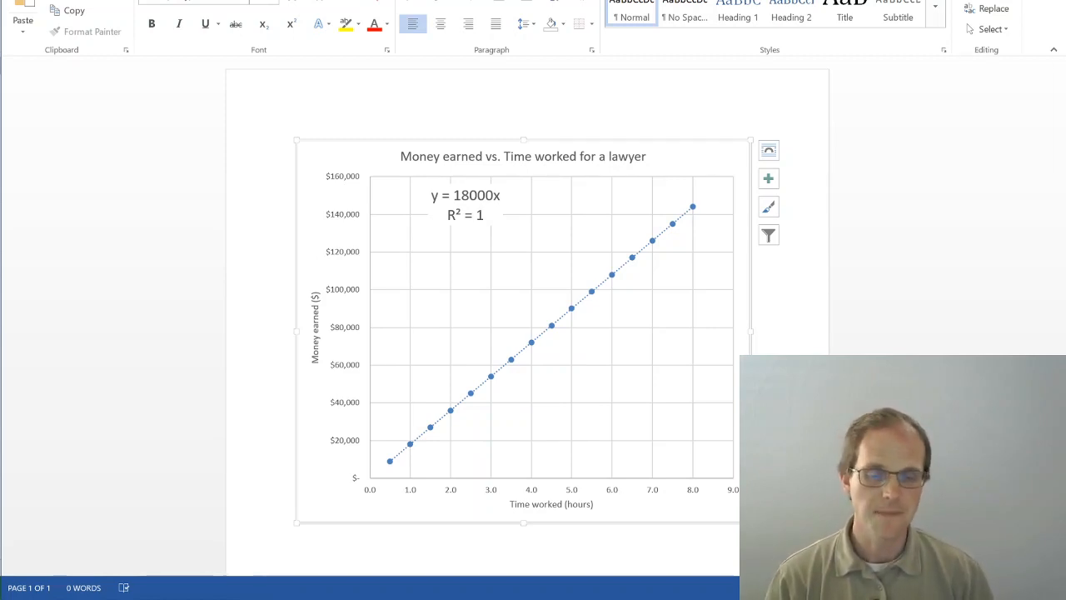
left_click_drag(751, 523, 503, 268)
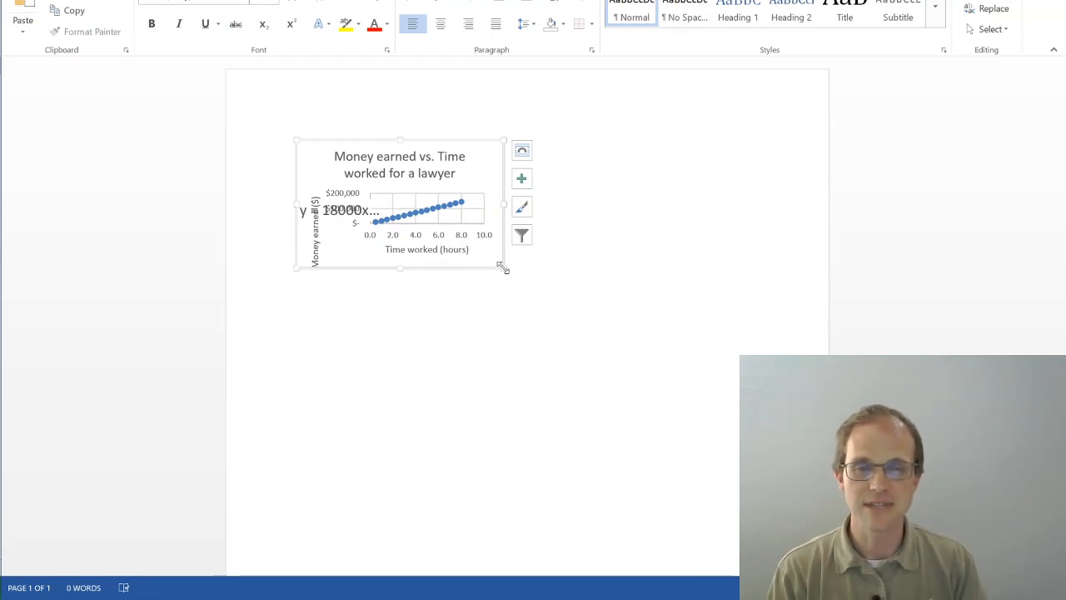
left_click_drag(503, 267, 641, 352)
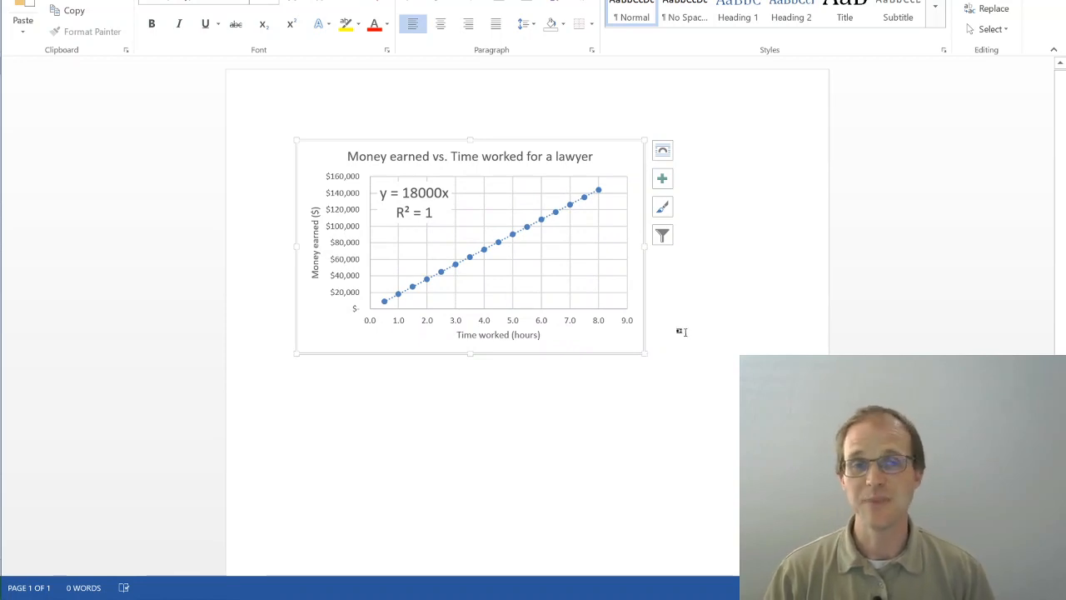
Paste a second copy of the chart below the first as Picture (Enhanced Metafile) and shrink it to about half its width
left_click(703, 308)
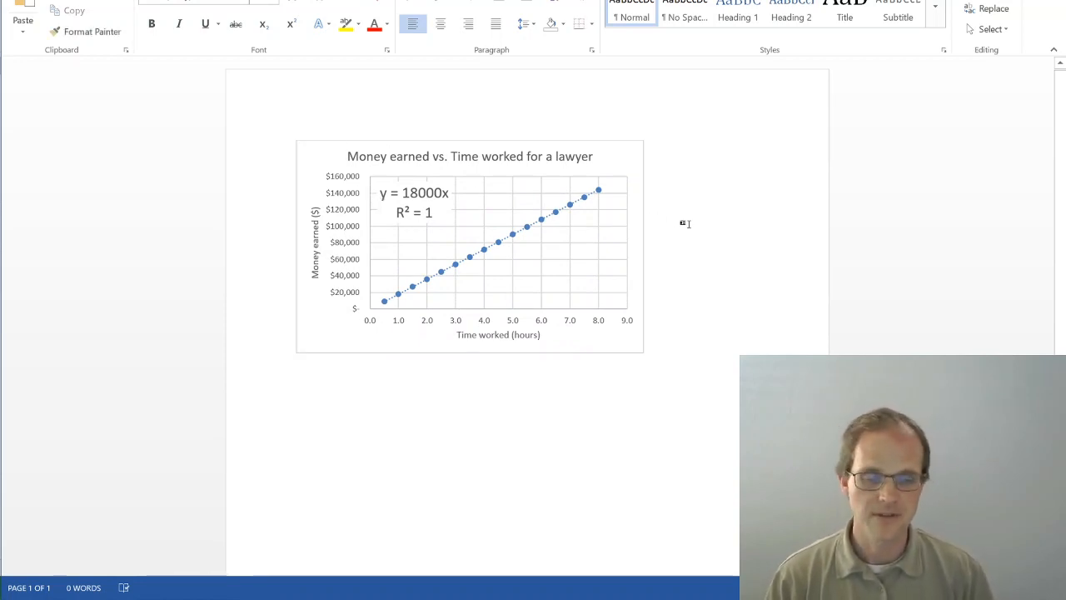
scroll(678, 309, "down", 2)
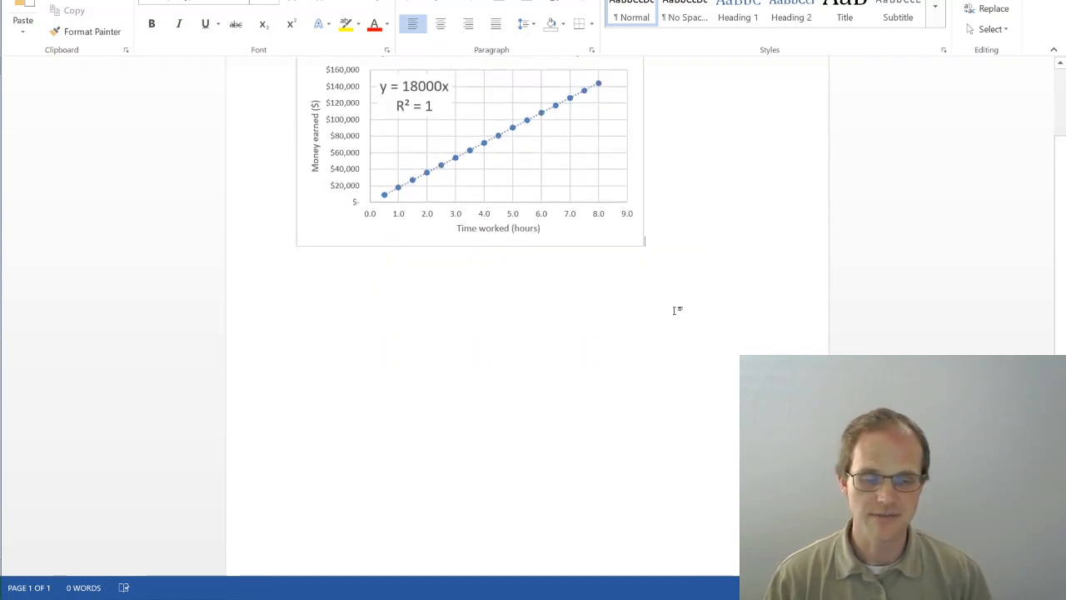
key("Return")
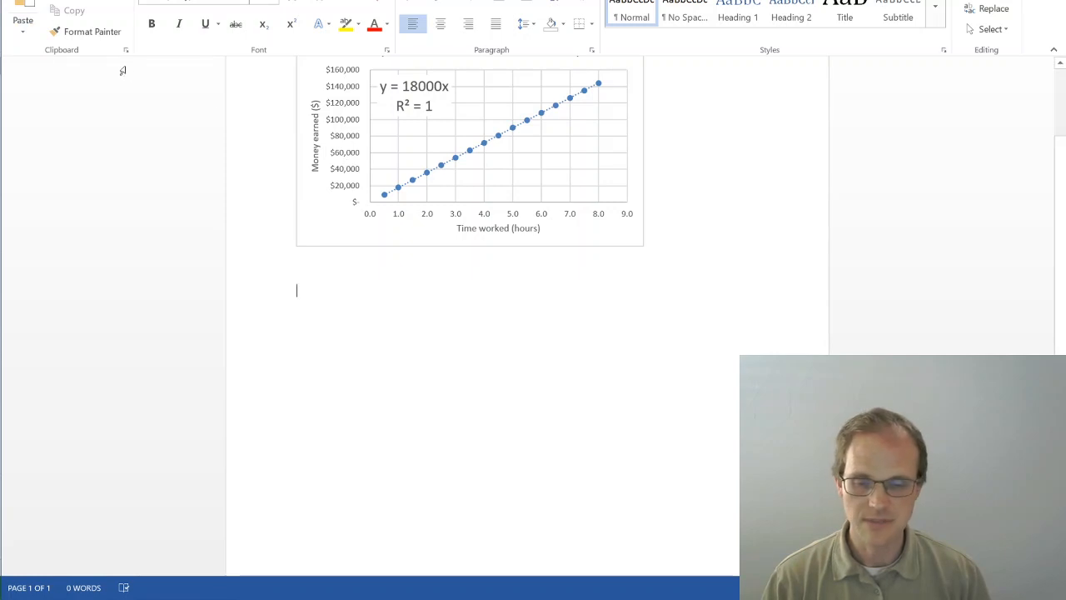
left_click(22, 34)
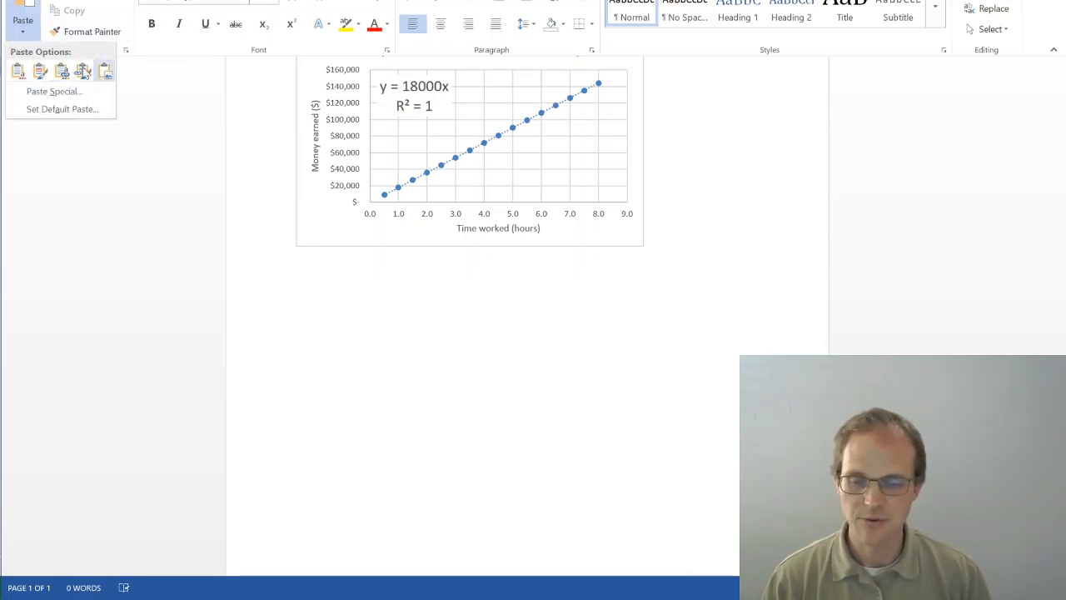
left_click(52, 92)
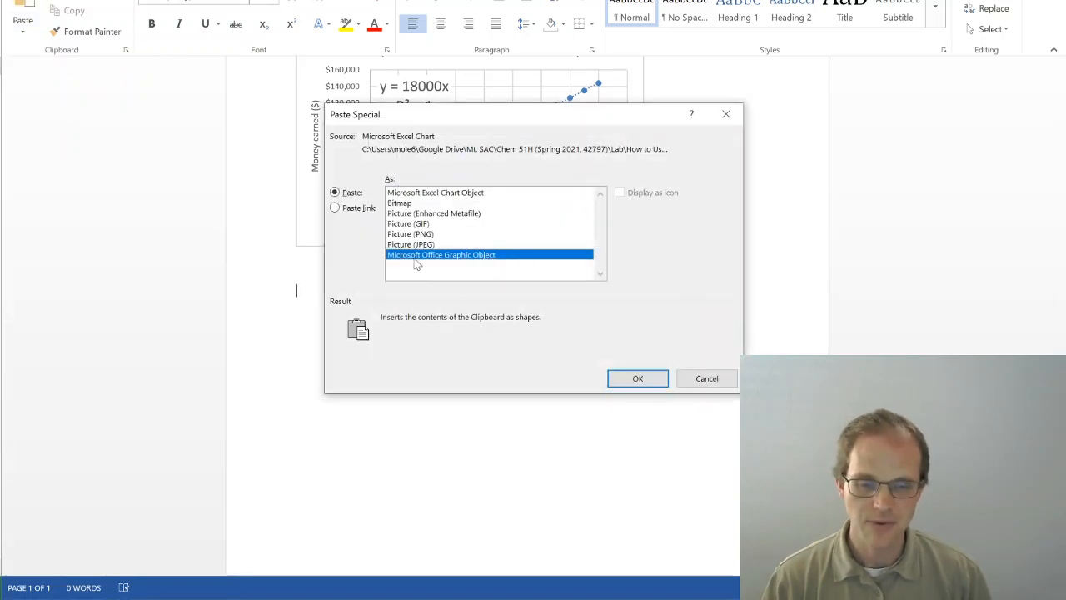
left_click(452, 205)
left_click(453, 214)
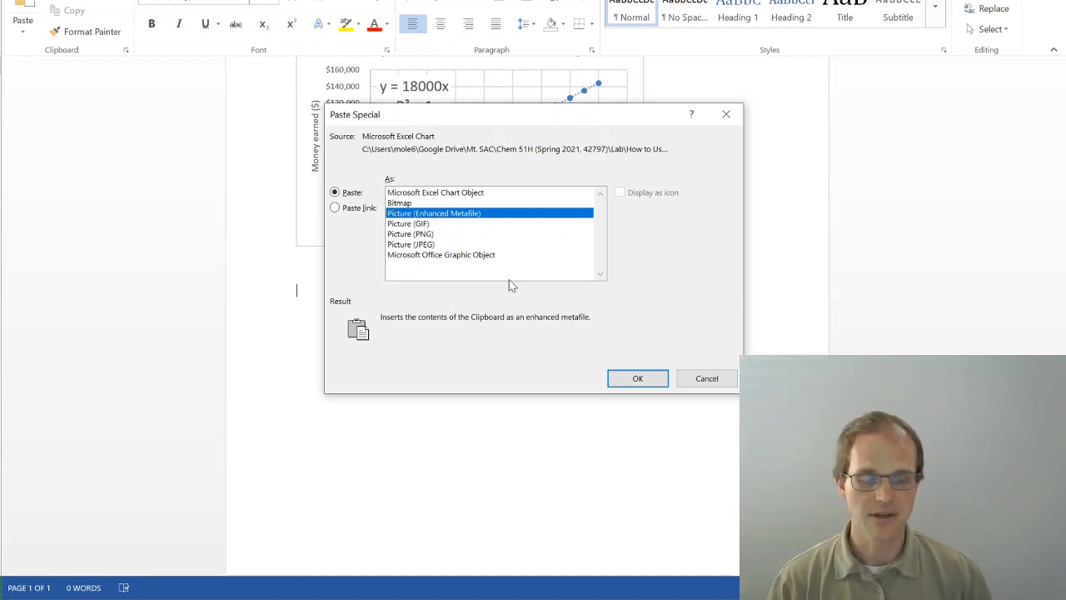
left_click(626, 378)
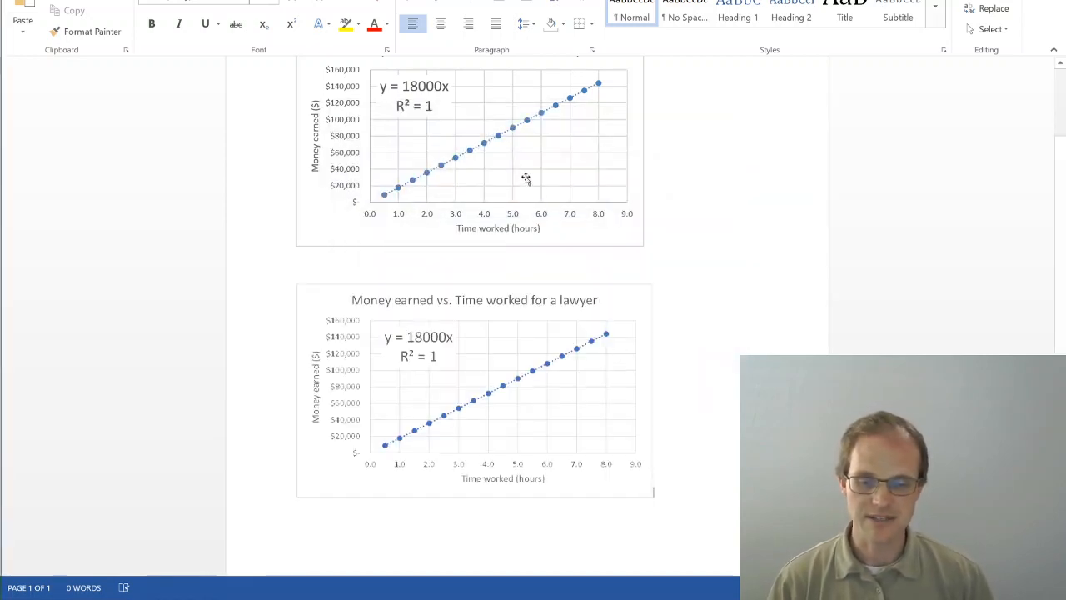
left_click(507, 355)
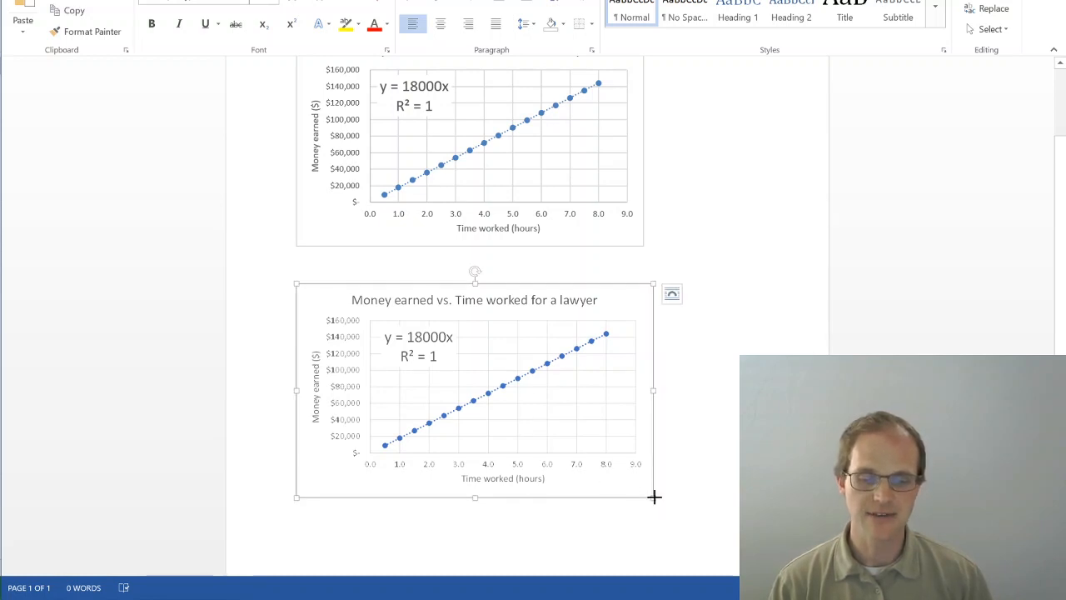
left_click_drag(654, 495, 459, 349)
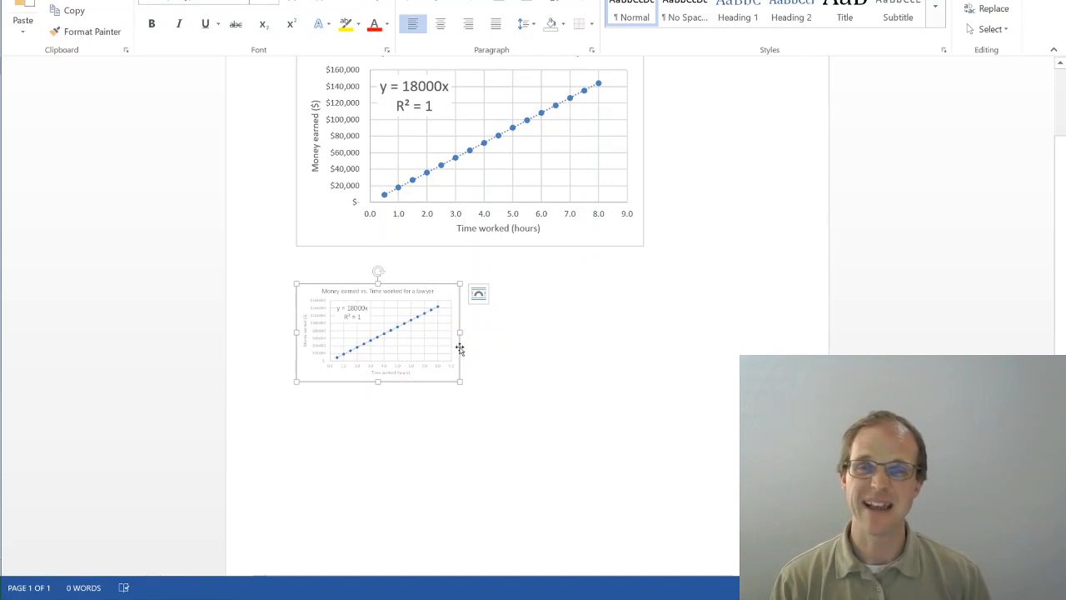
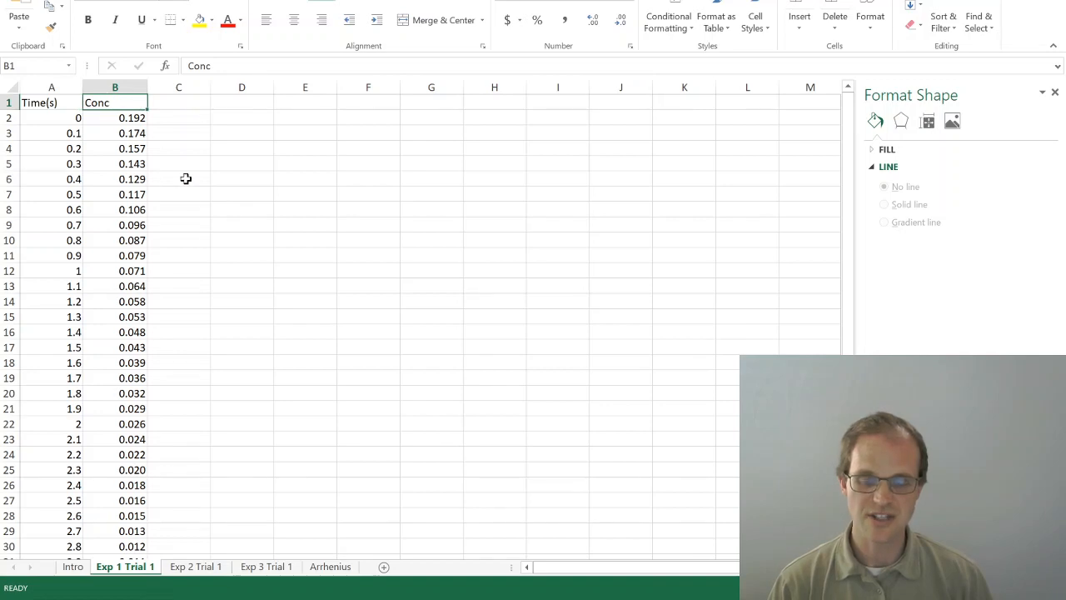
View the Exp 2 Trial 1 and Exp 3 Trial 1 data sheets in Excel and return to Exp 1 Trial 1
left_click(193, 568)
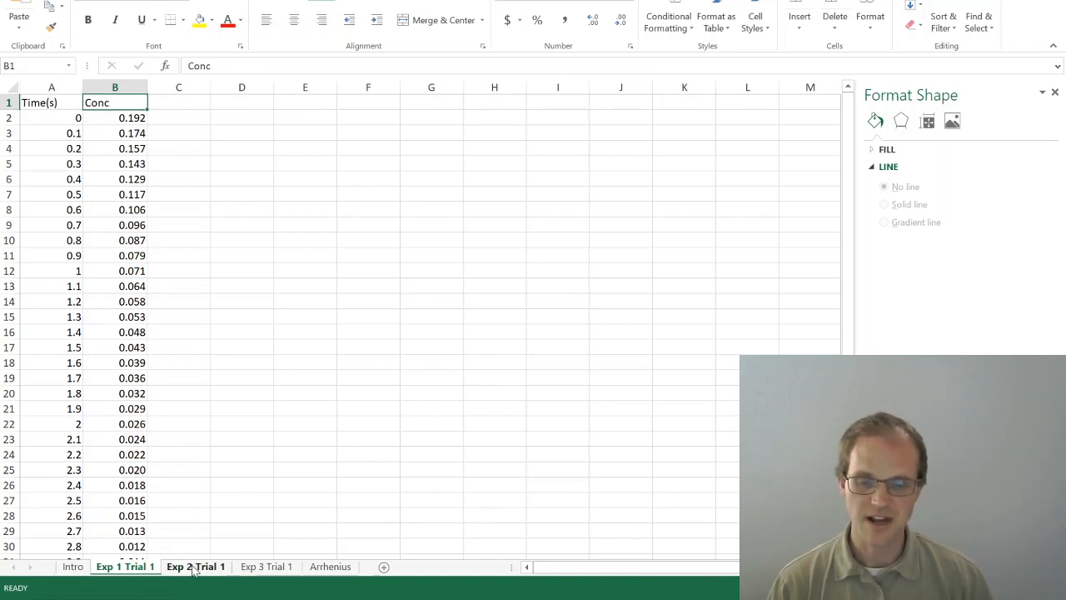
left_click(252, 569)
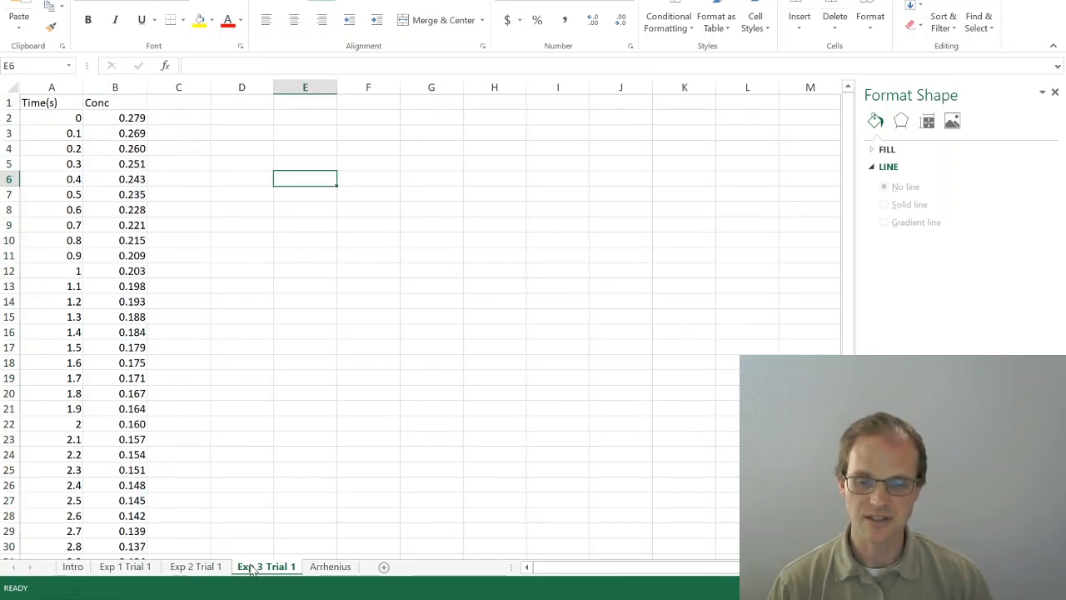
left_click(114, 568)
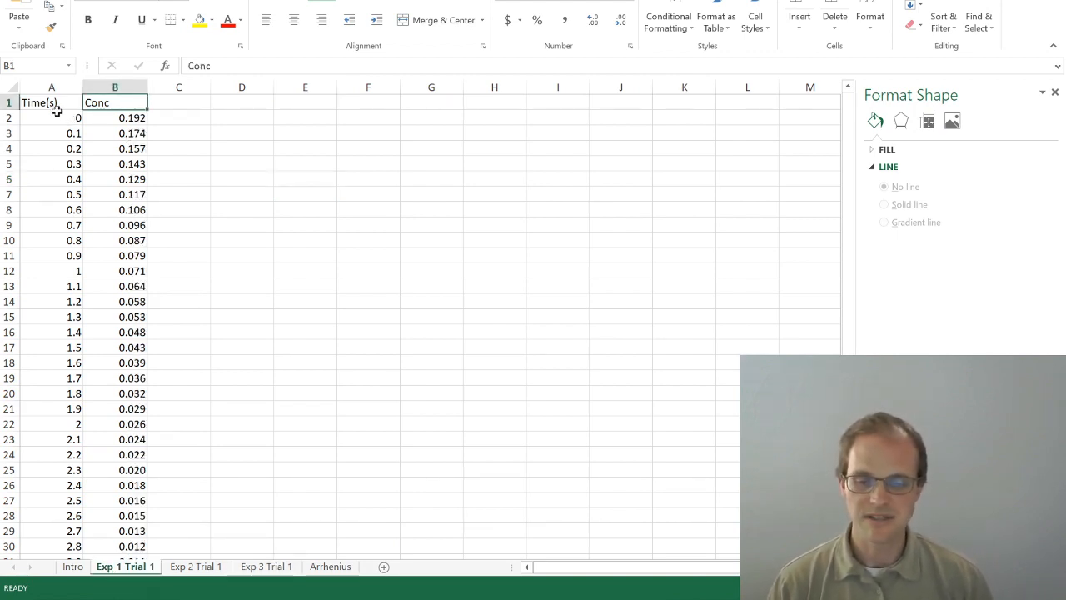
Replace the concentration heading in cell B1 of Exp 1 Trial 1 with "[A] (M) for Exp 1 Trial 1"
double_click(109, 102)
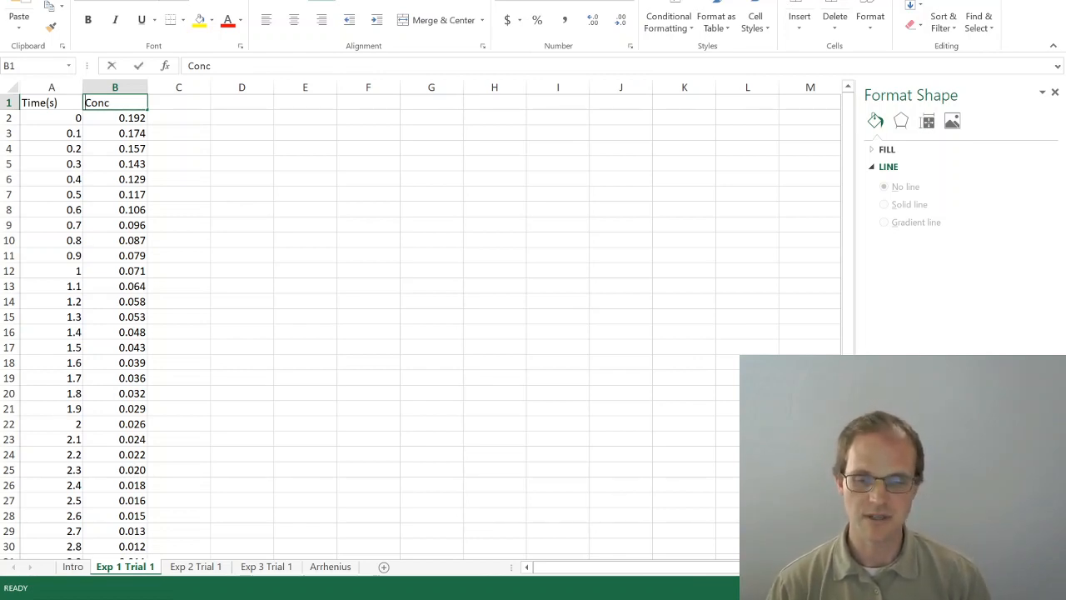
type("entration")
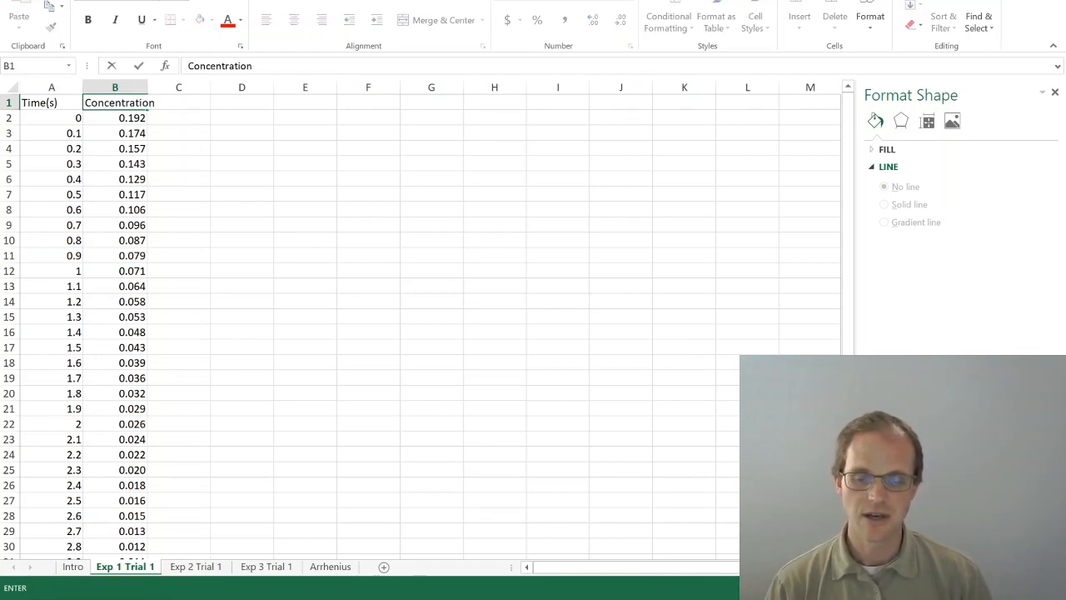
key("BackSpace")
key("BackSpace")
key("BackSpace")
key("BackSpace")
key("BackSpace")
key("BackSpace")
key("BackSpace")
key("BackSpace")
key("BackSpace")
key("BackSpace")
key("BackSpace")
key("BackSpace")
type("[A")
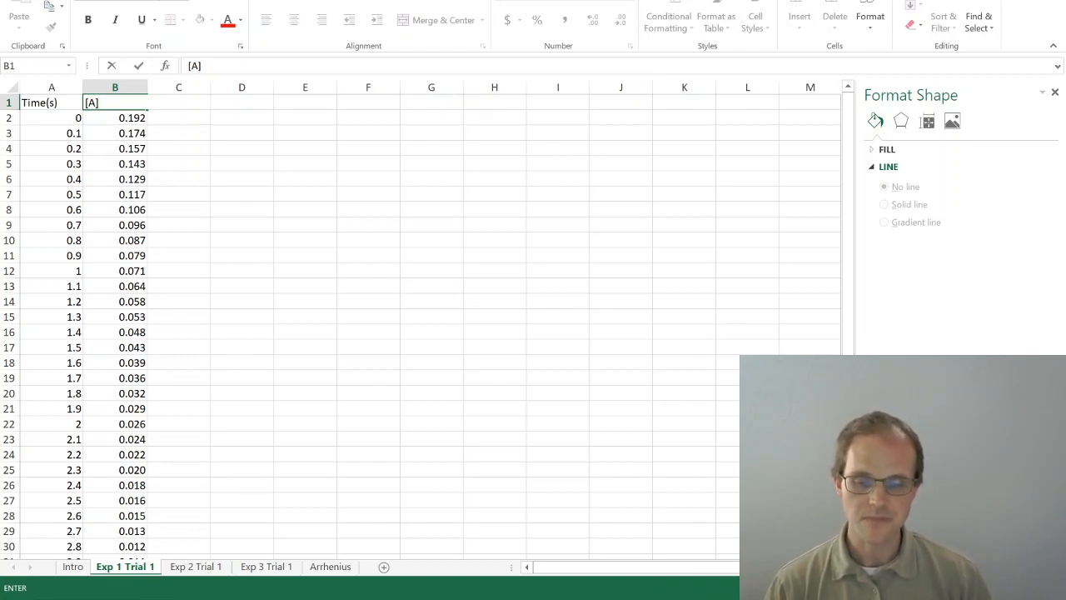
type("] (M) for Trial")
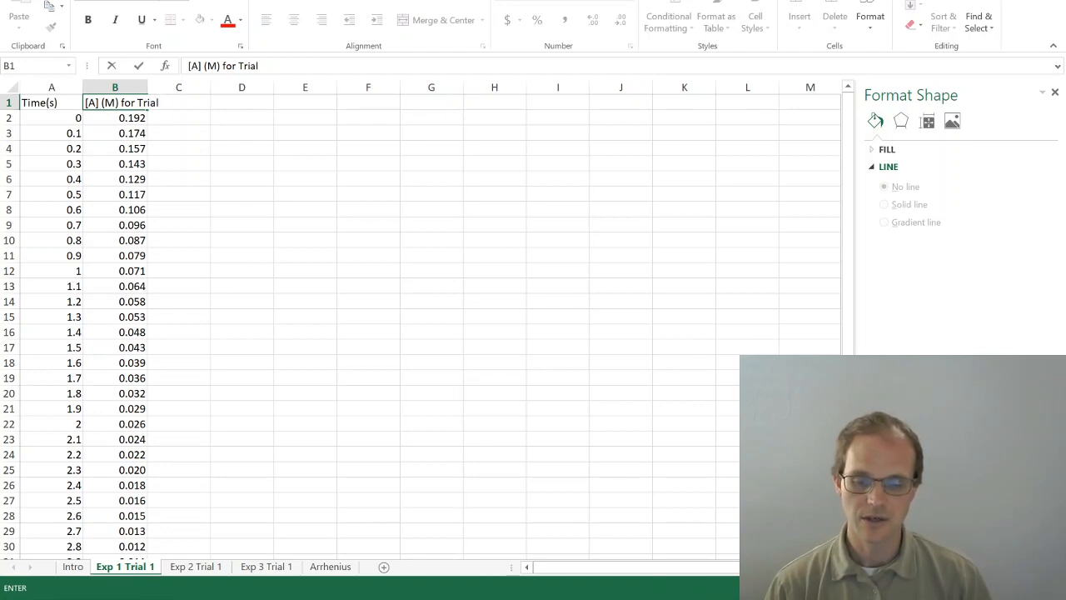
key("BackSpace")
key("BackSpace")
key("BackSpace")
key("BackSpace")
key("BackSpace")
type("Exp")
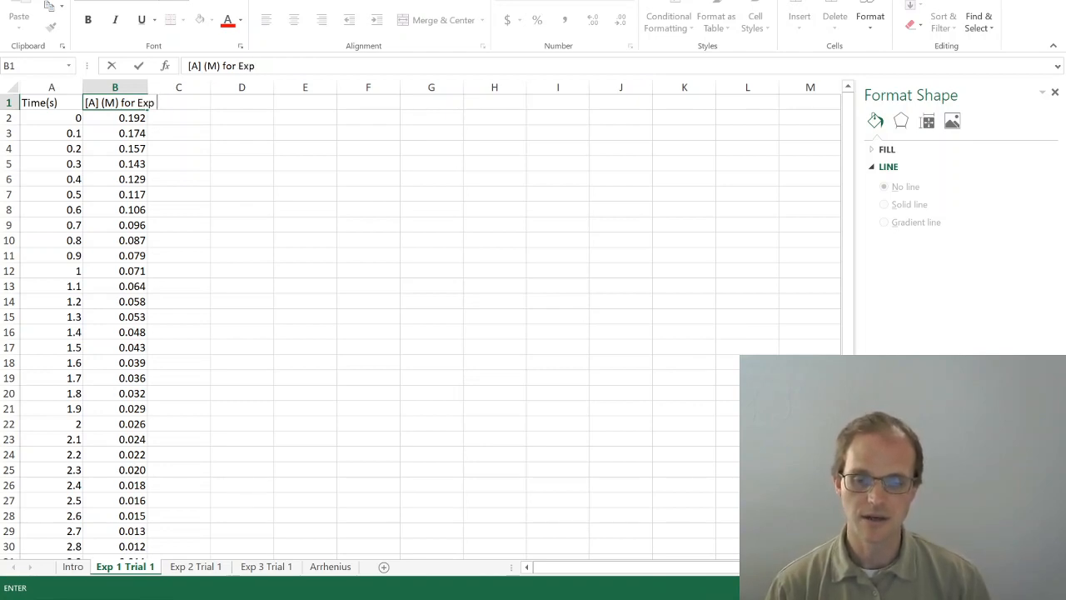
type(" 1 Trial 1")
key("Return")
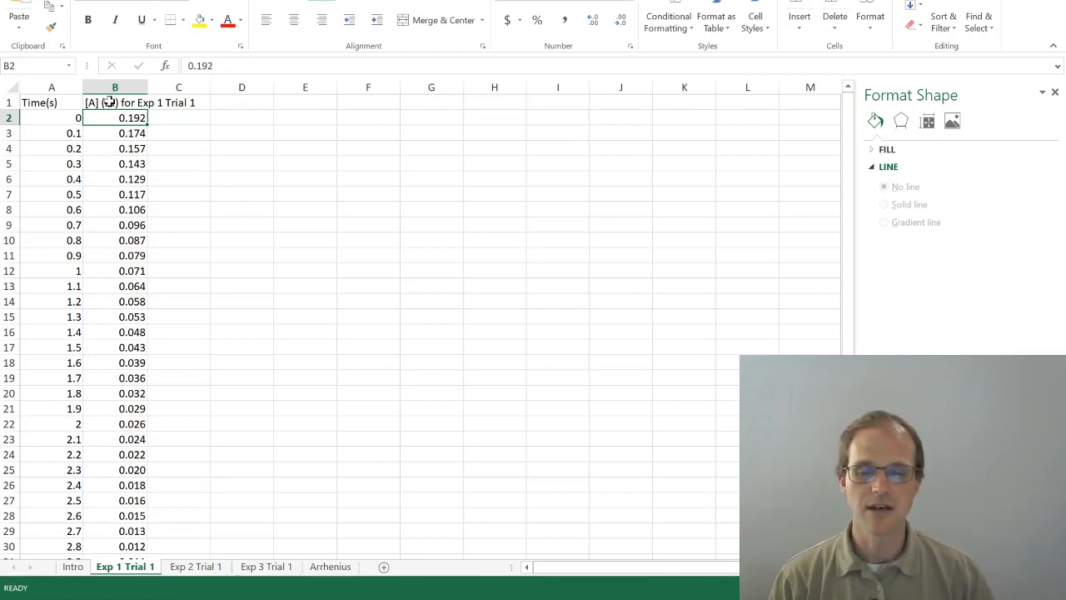
left_click(111, 99)
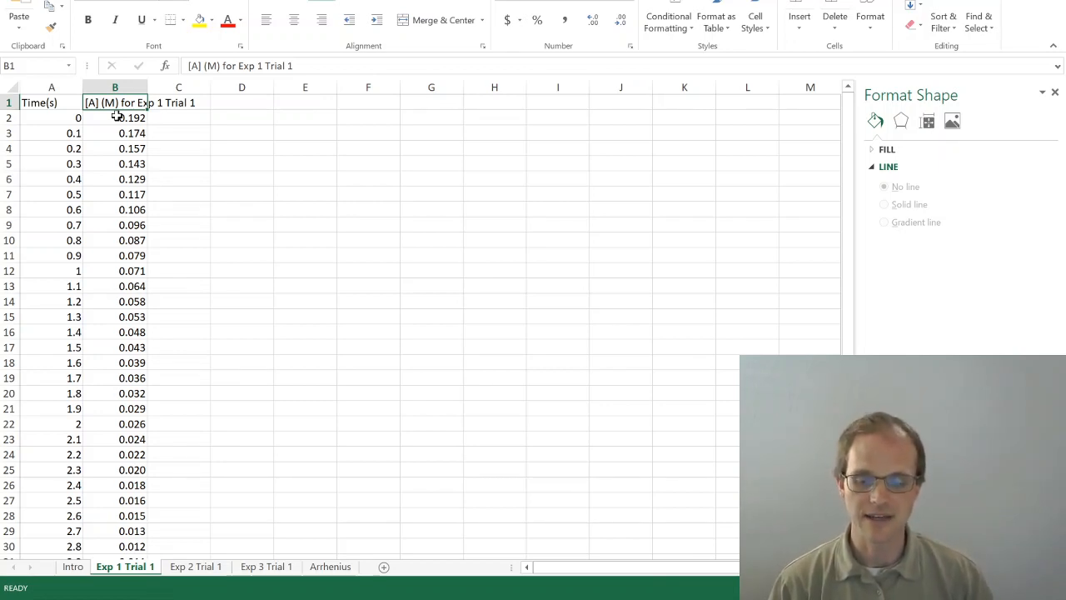
Open the Arrhenius data sheet and widen column B to fit the rate constant heading
left_click(179, 566)
left_click(250, 566)
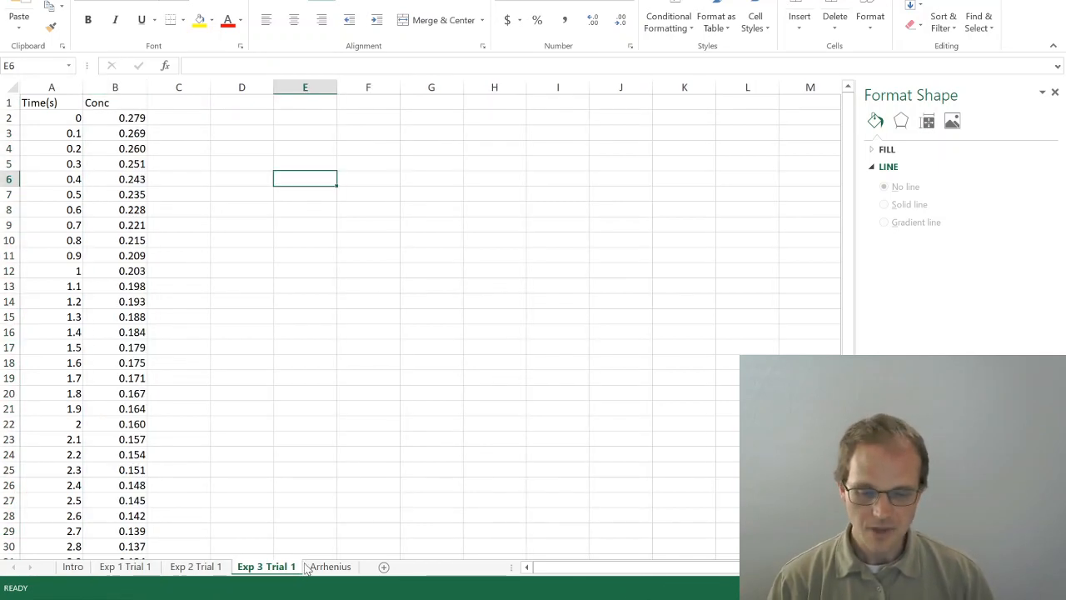
left_click(324, 567)
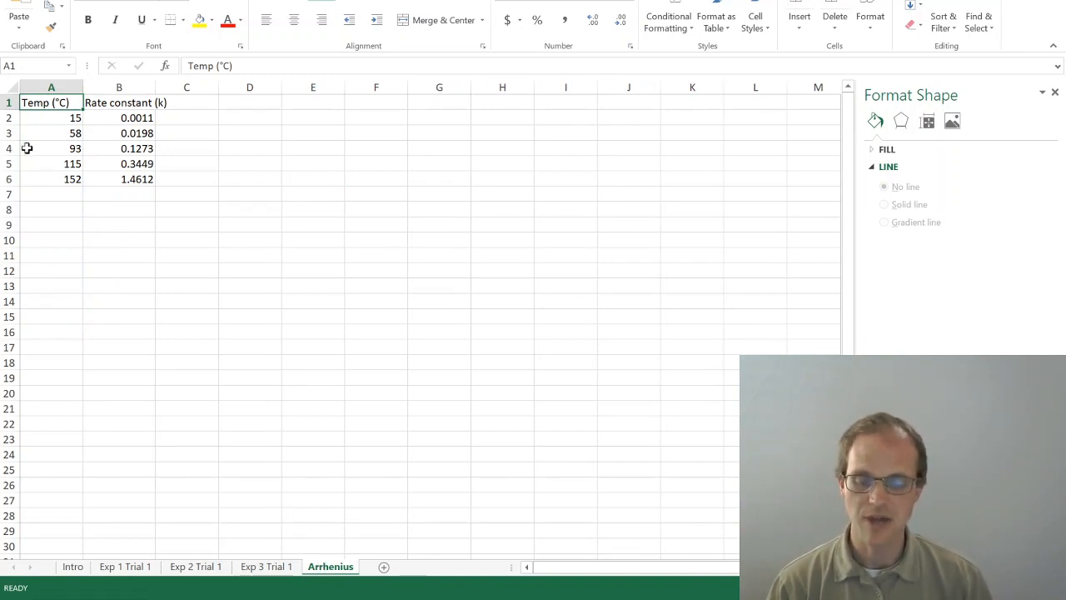
left_click(77, 132)
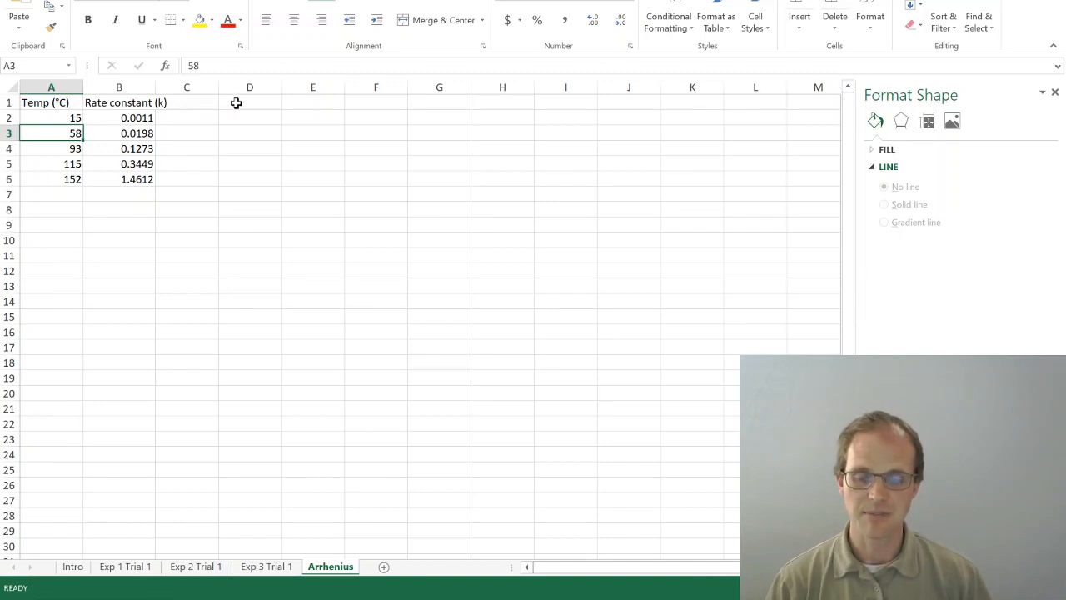
left_click(178, 100)
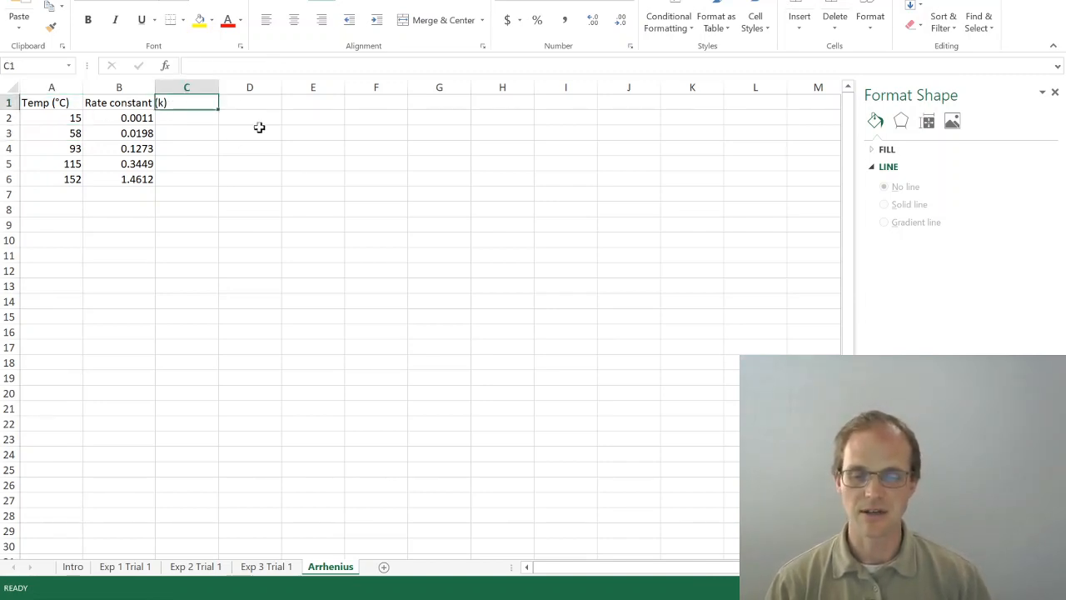
double_click(155, 89)
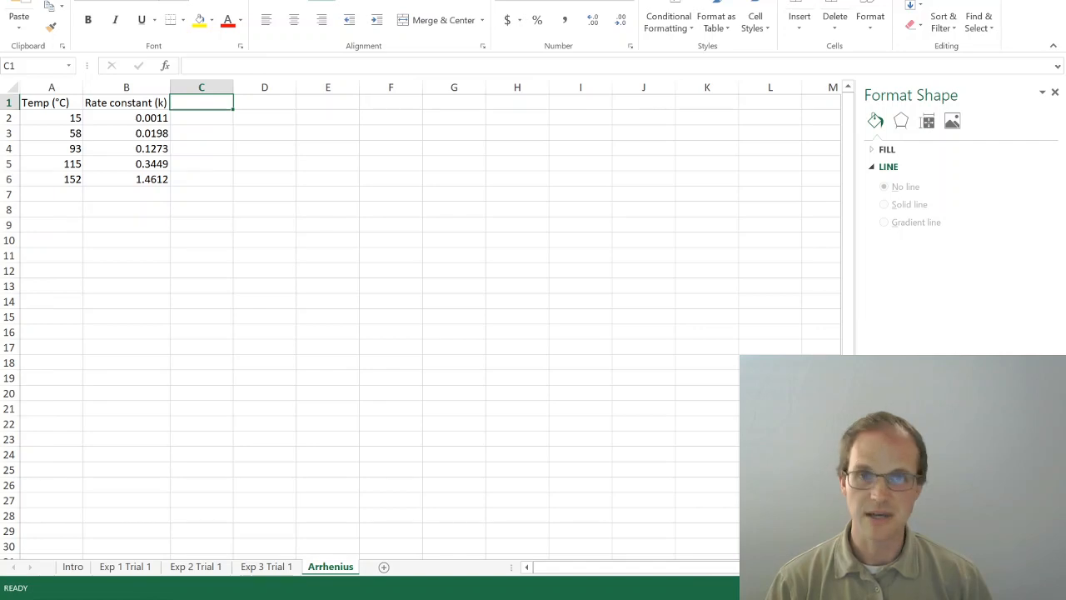
scroll(420, 318, "up", 5)
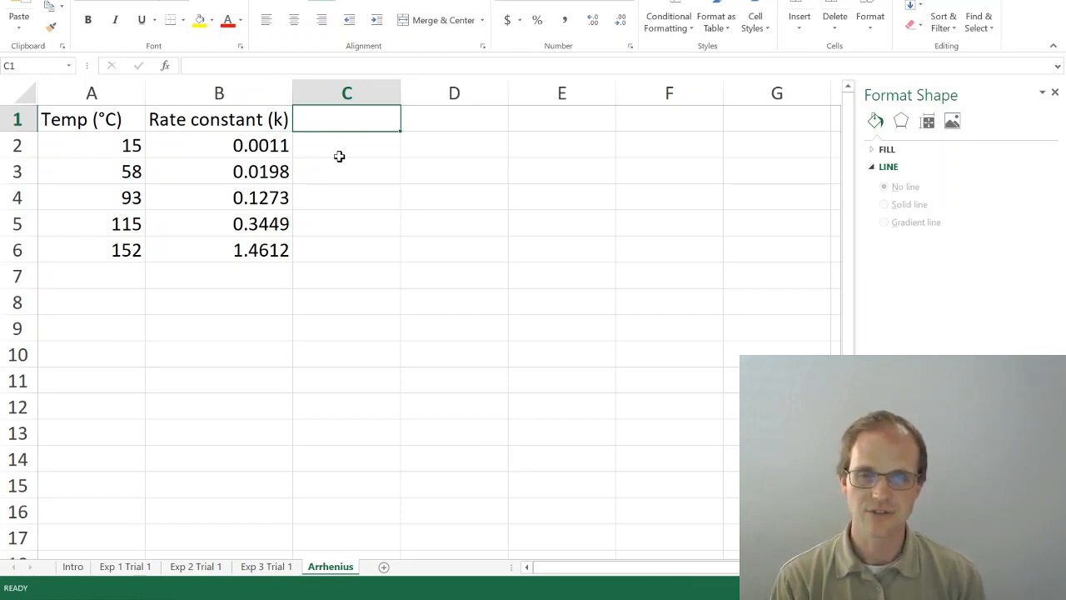
Add the heading "Temp (K)" in C1 and enter the conversion formula =A2+273 in C2
left_click(246, 114)
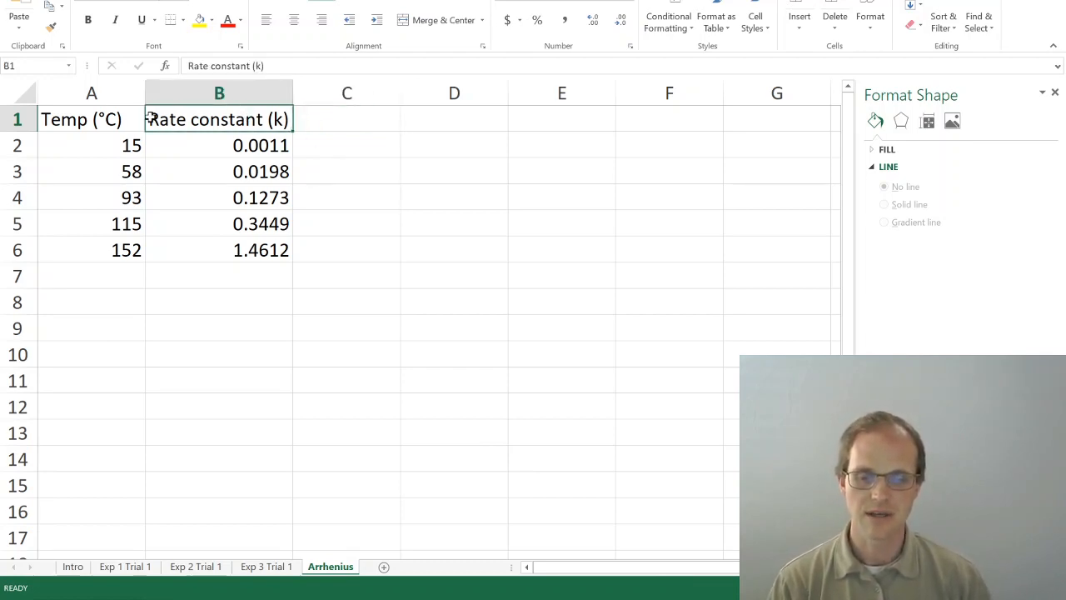
left_click(106, 119)
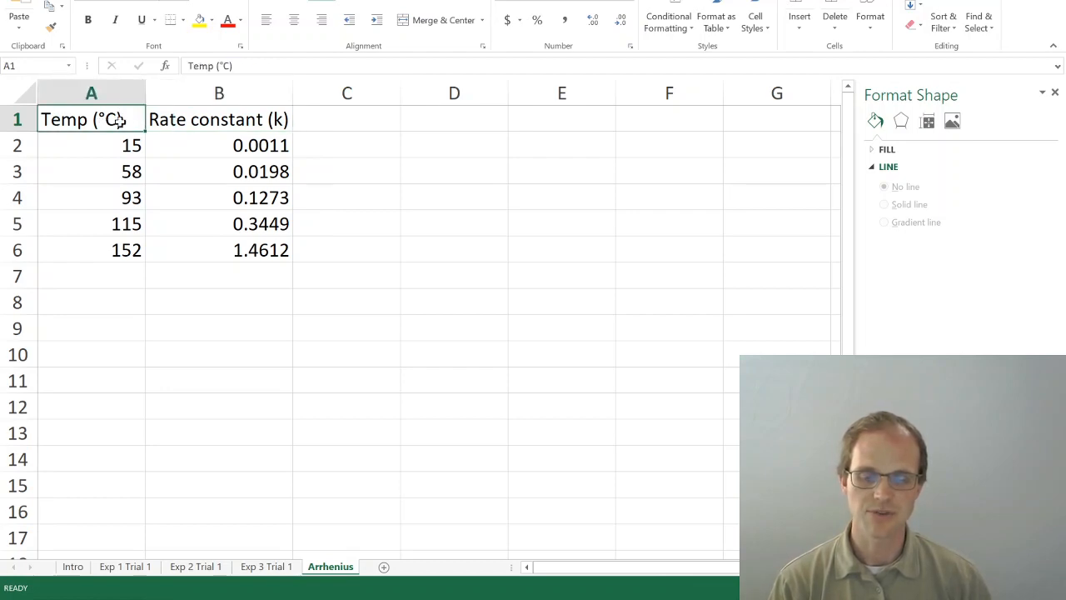
left_click(356, 118)
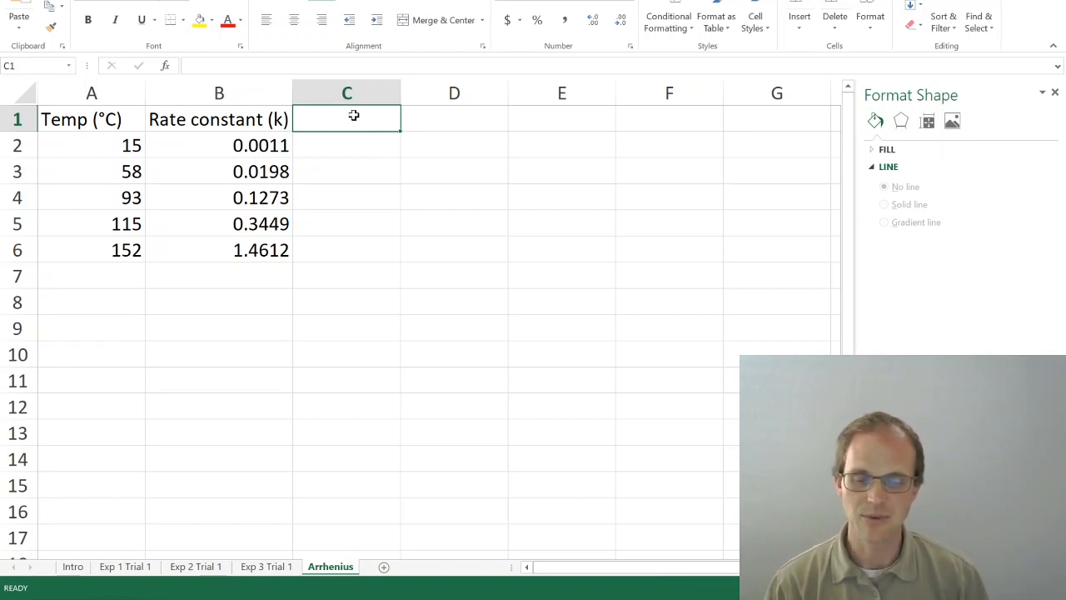
type("Temp (K)")
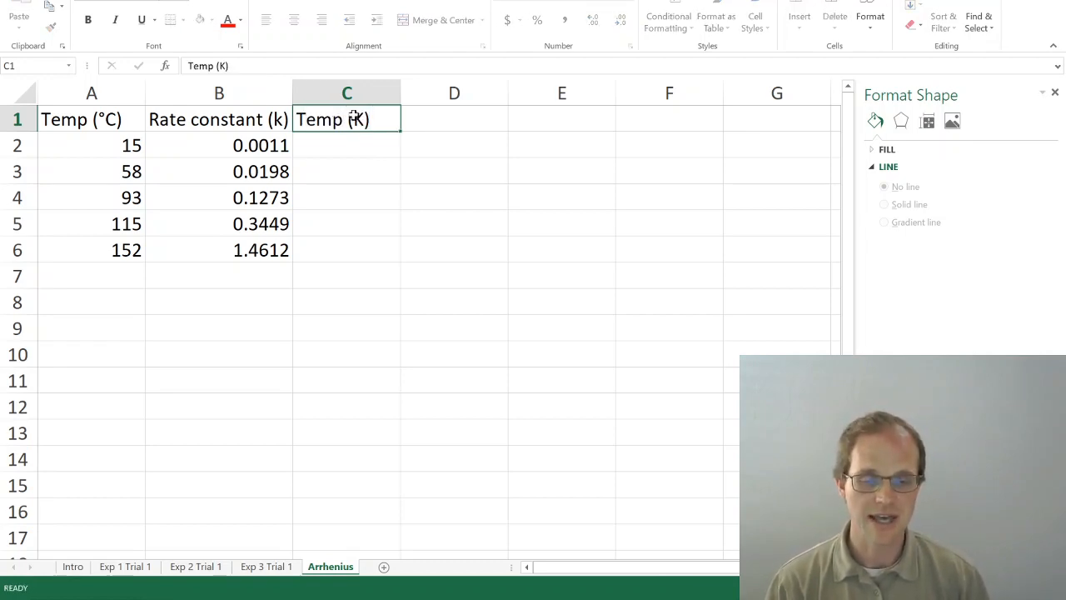
key("Return")
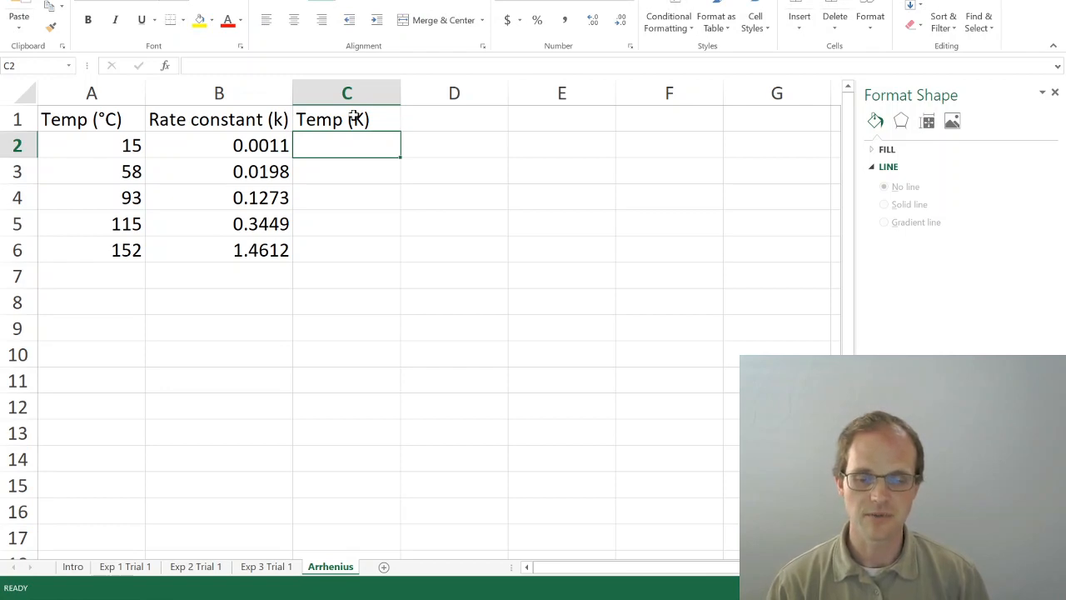
type("=A2+273")
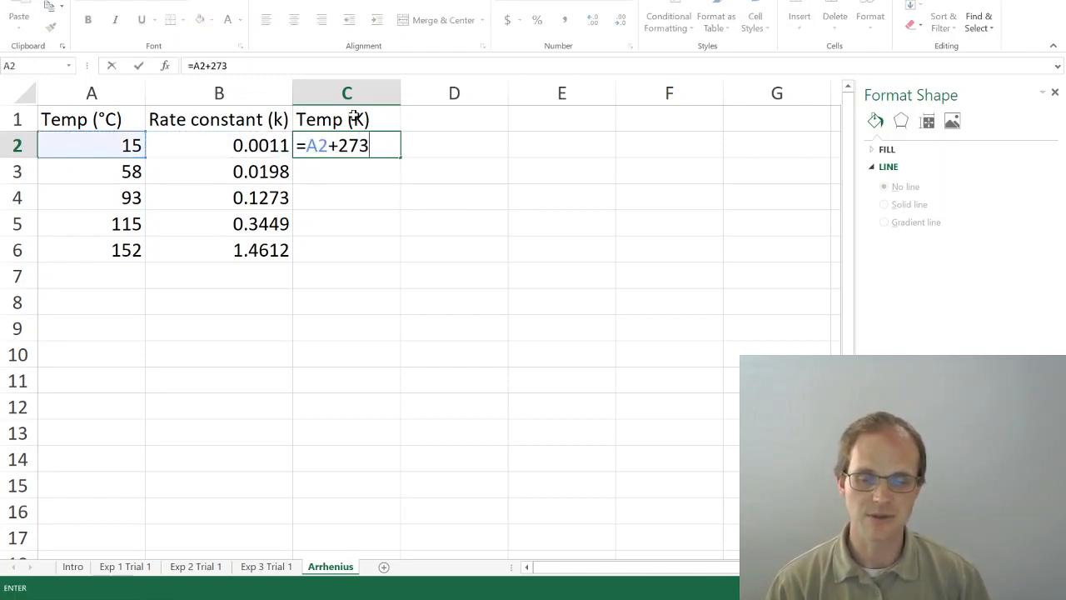
key("Return")
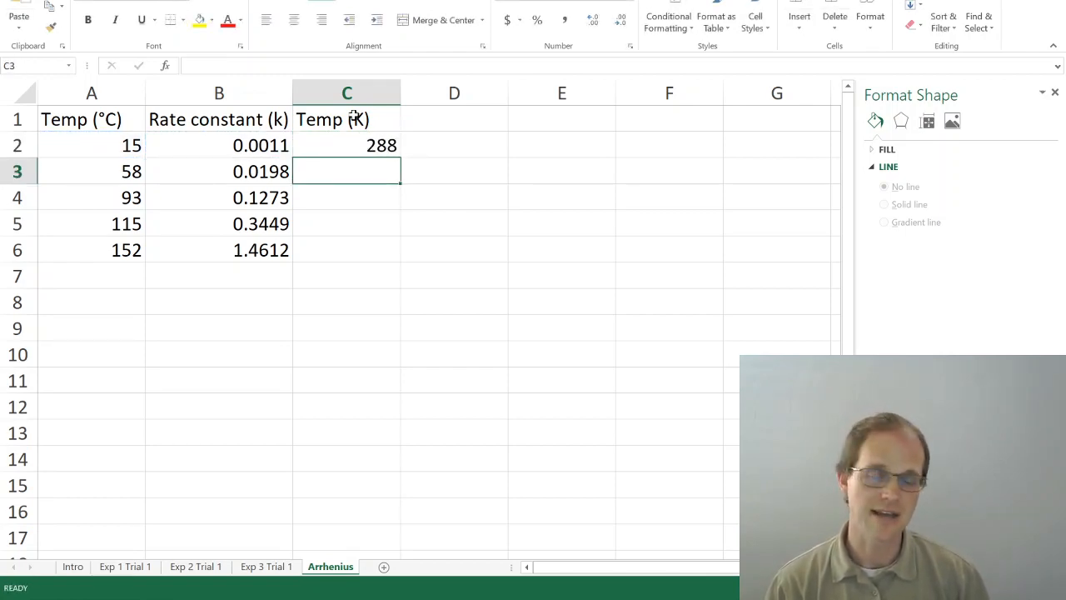
Fill the Kelvin conversion formula from C2 down through C6
key("Up")
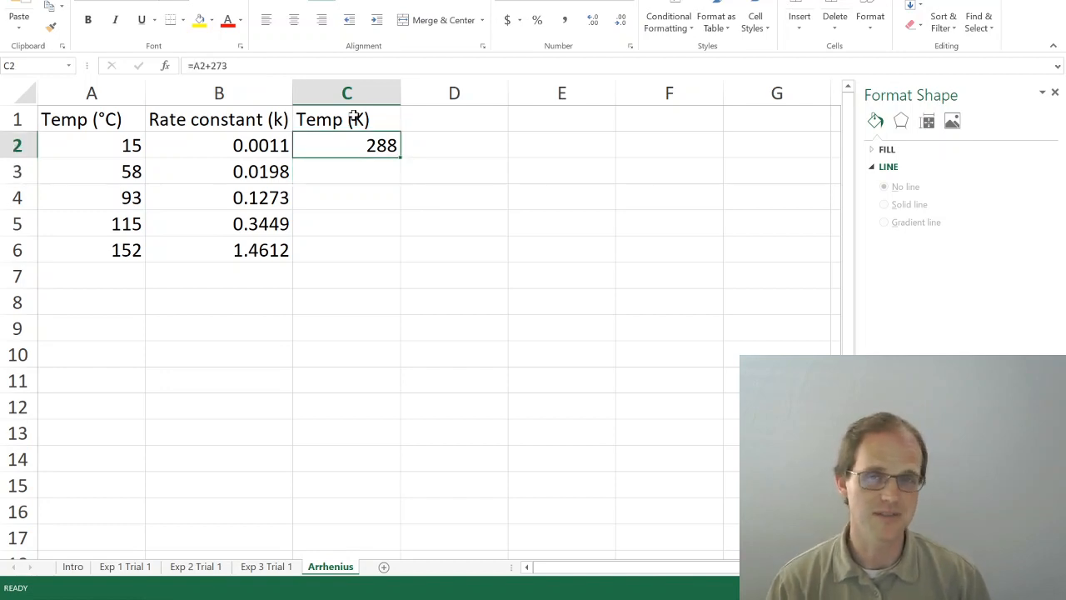
key("shift+Down")
key("shift+Down")
key("shift+Down")
key("shift+Down")
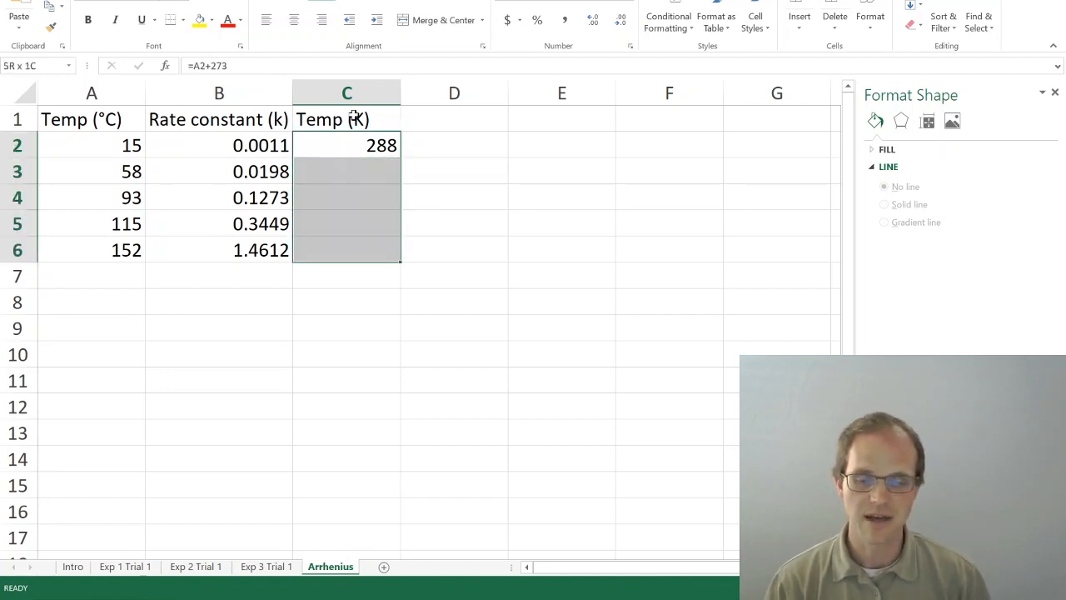
key("super+d")
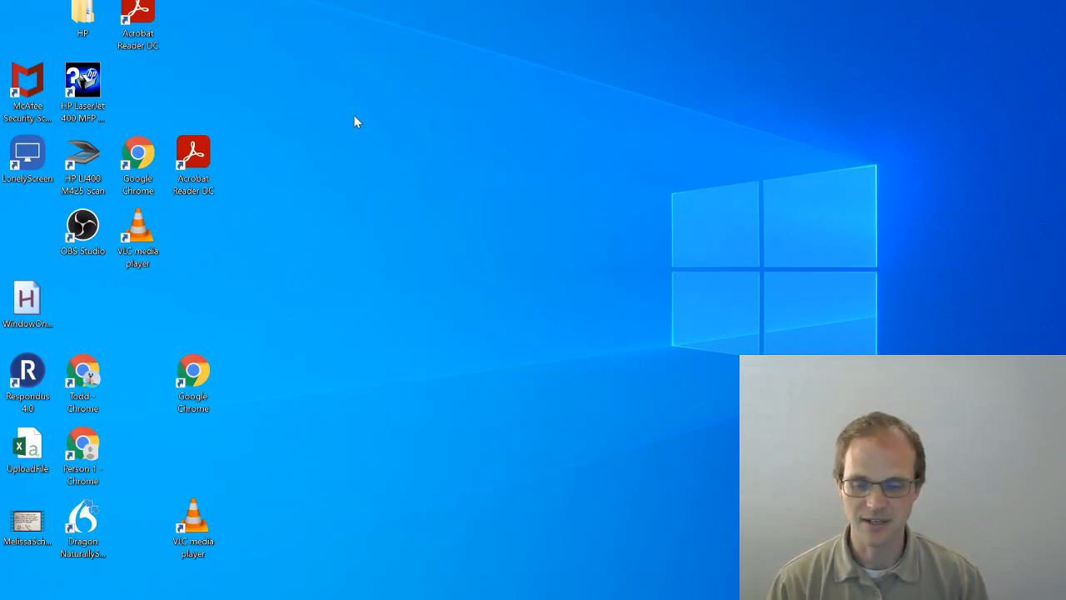
key("super+Tab")
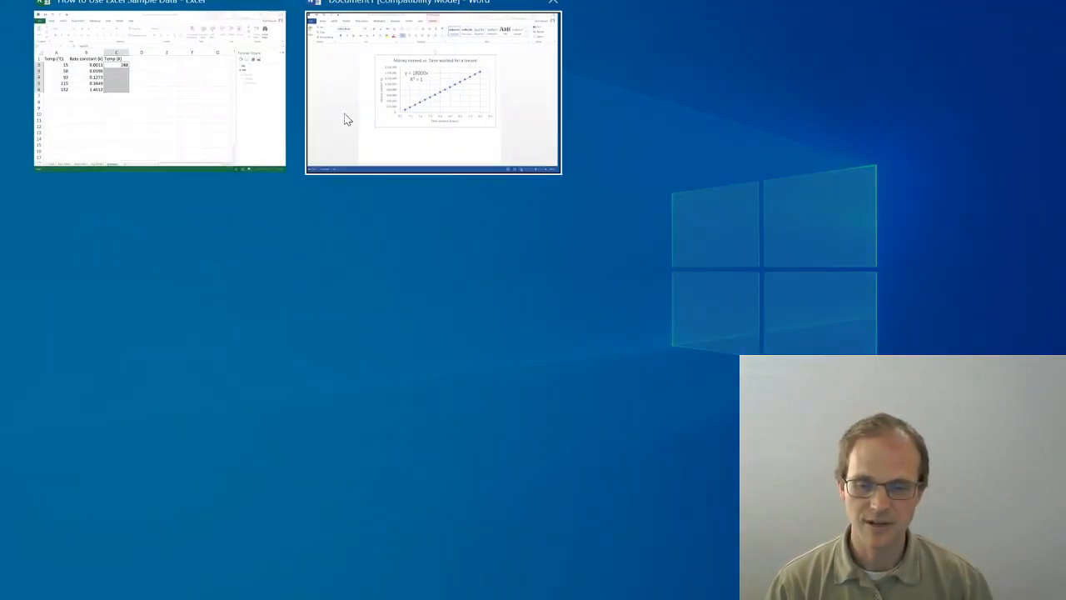
left_click(353, 115)
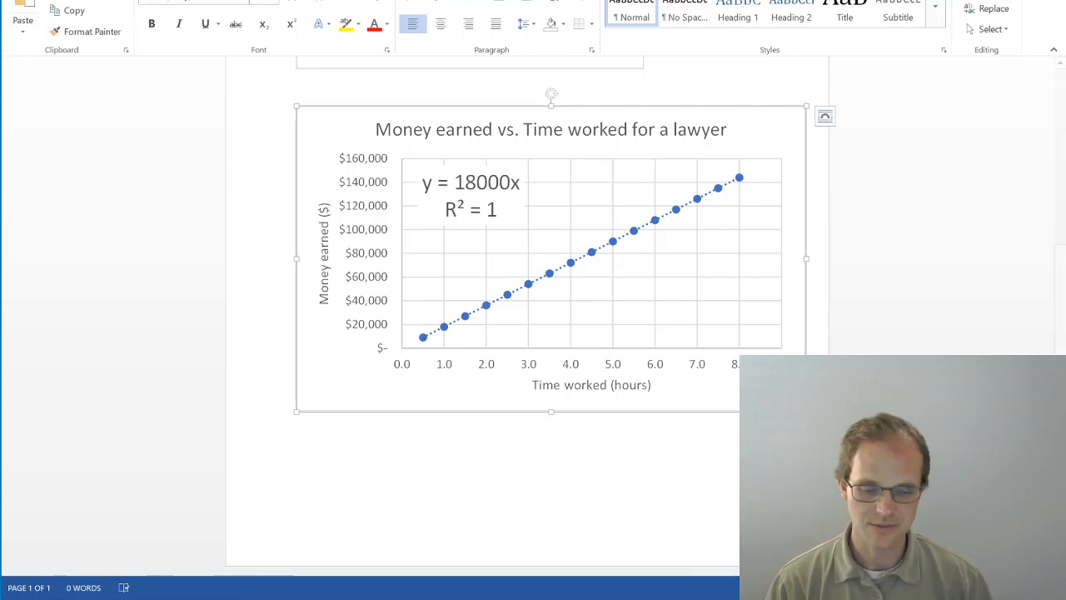
left_click(714, 598)
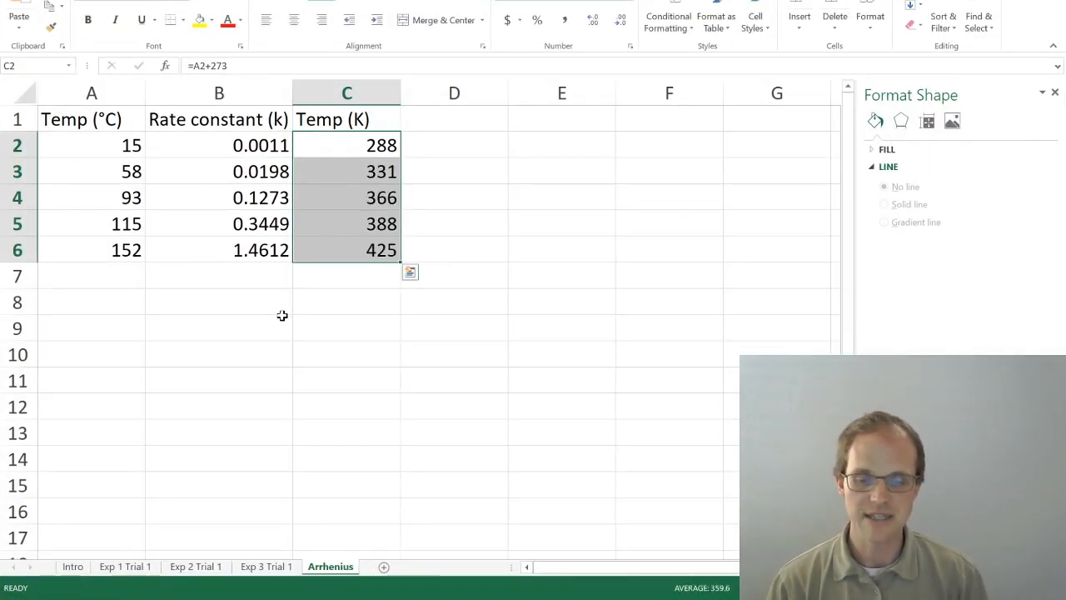
Add the heading "1/Temp (1/K)" in D1 and enter the formula =1/C2 in D2
key("Up")
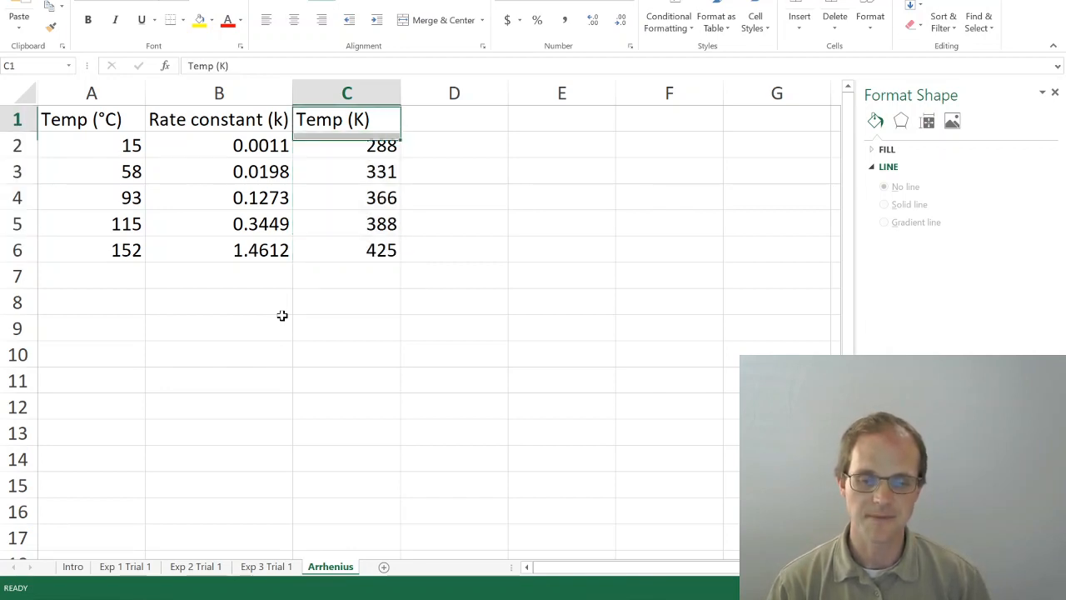
key("Right")
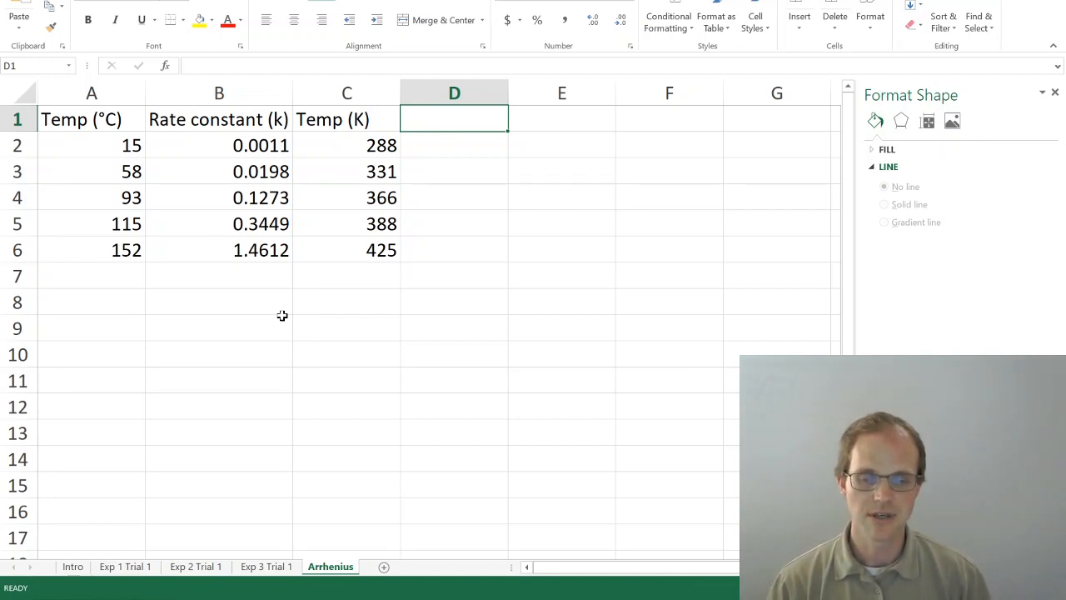
type("1/Temp (1/")
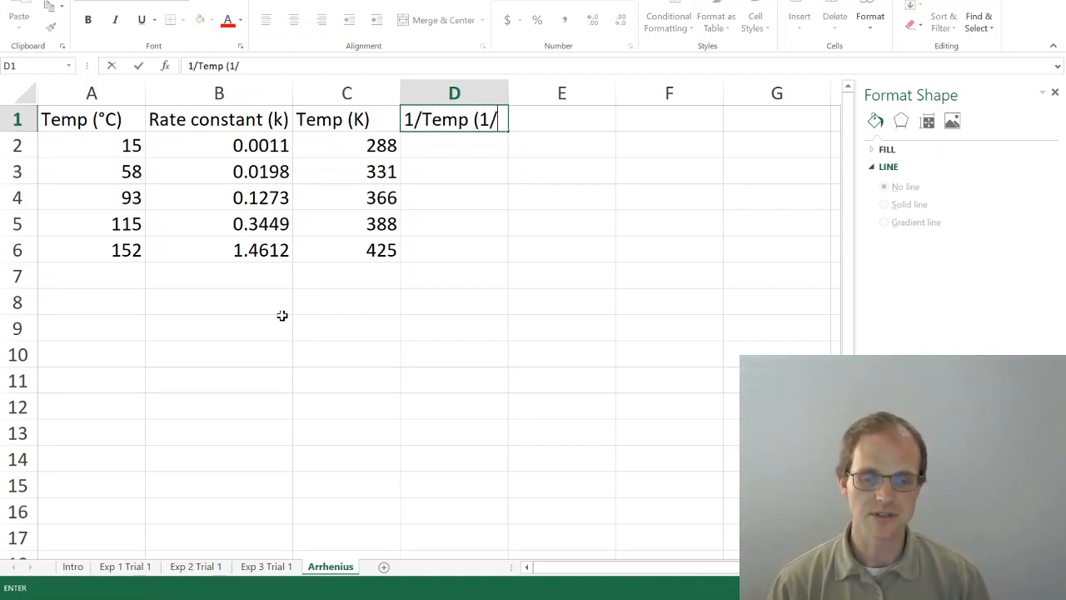
type("K)")
key("Return")
type("=1/")
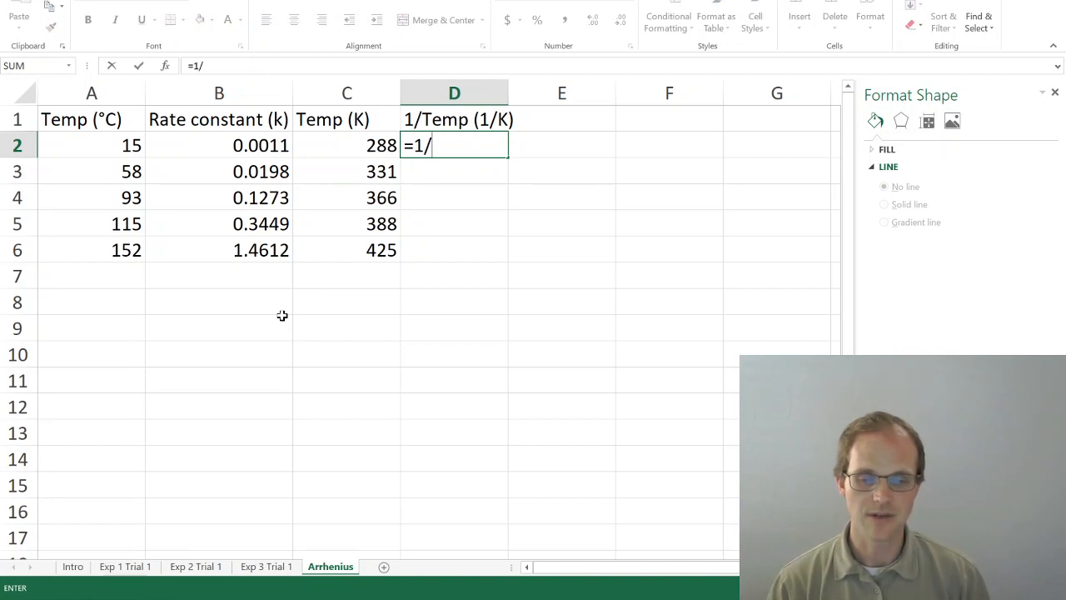
key("Left")
key("ctrl+Return")
Fill the reciprocal temperature formula from D2 down through D6
key("shift+Down")
key("shift+Down")
key("shift+Down")
key("shift+Down")
key("ctrl+d")
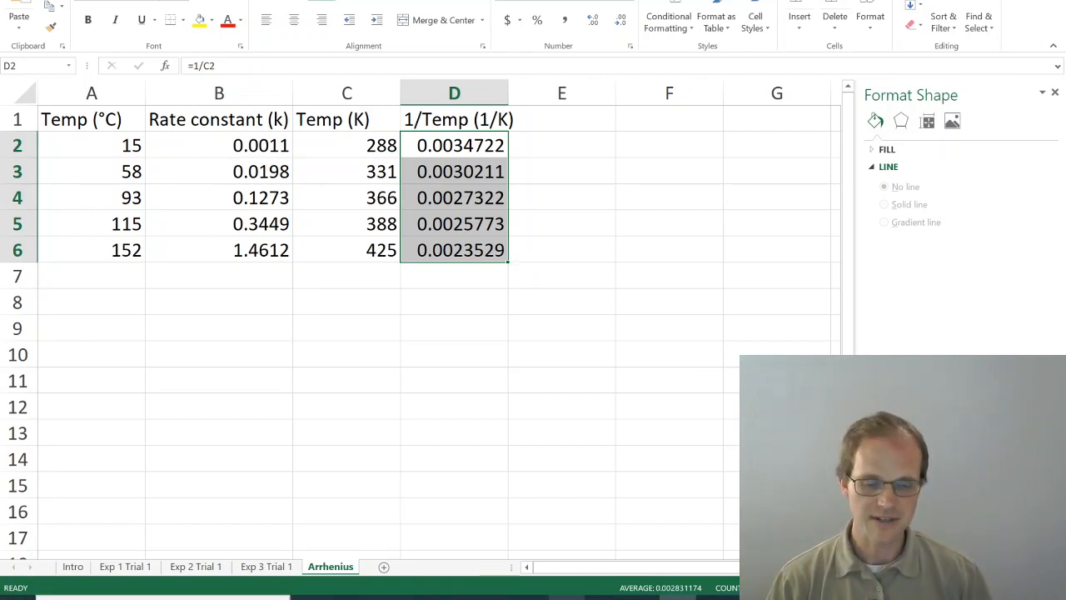
left_click(641, 597)
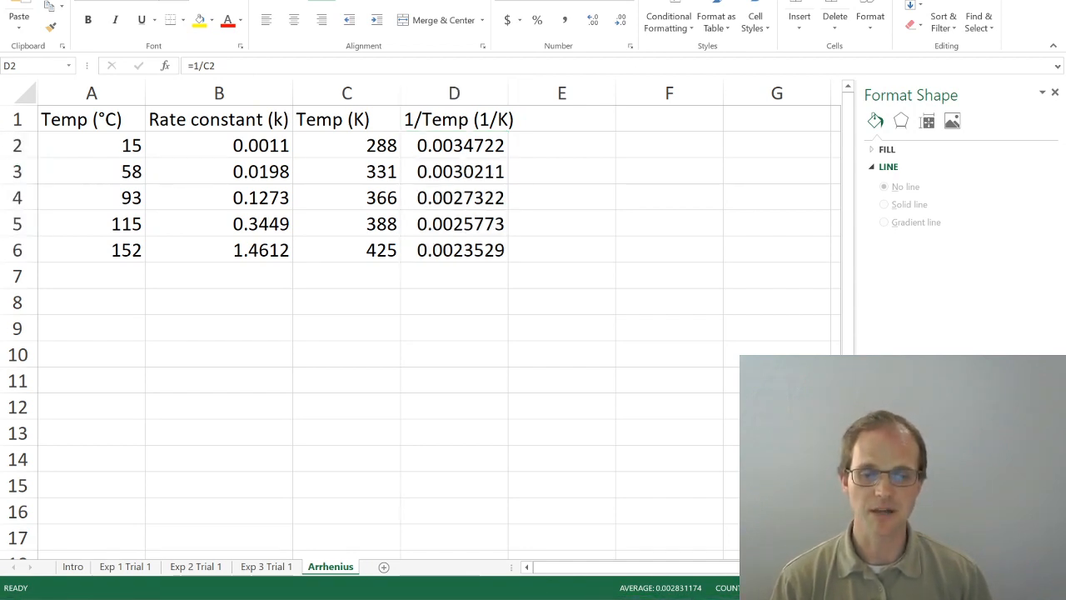
Add the heading "ln(k)" in E1 and begin a natural logarithm formula with =ln( in E2
left_click(575, 136)
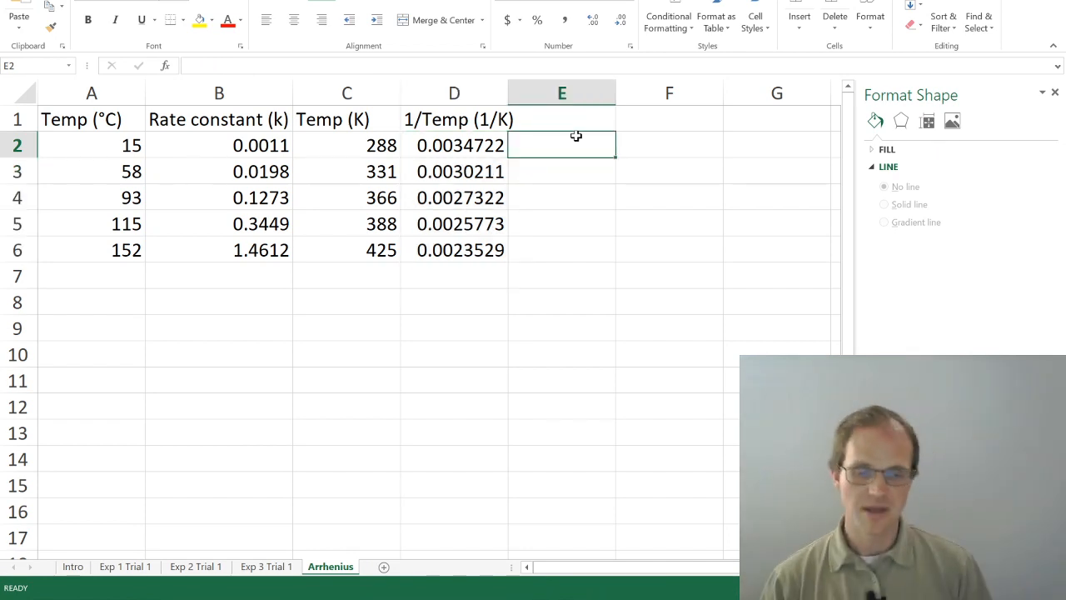
key("Up")
type("ln(k)")
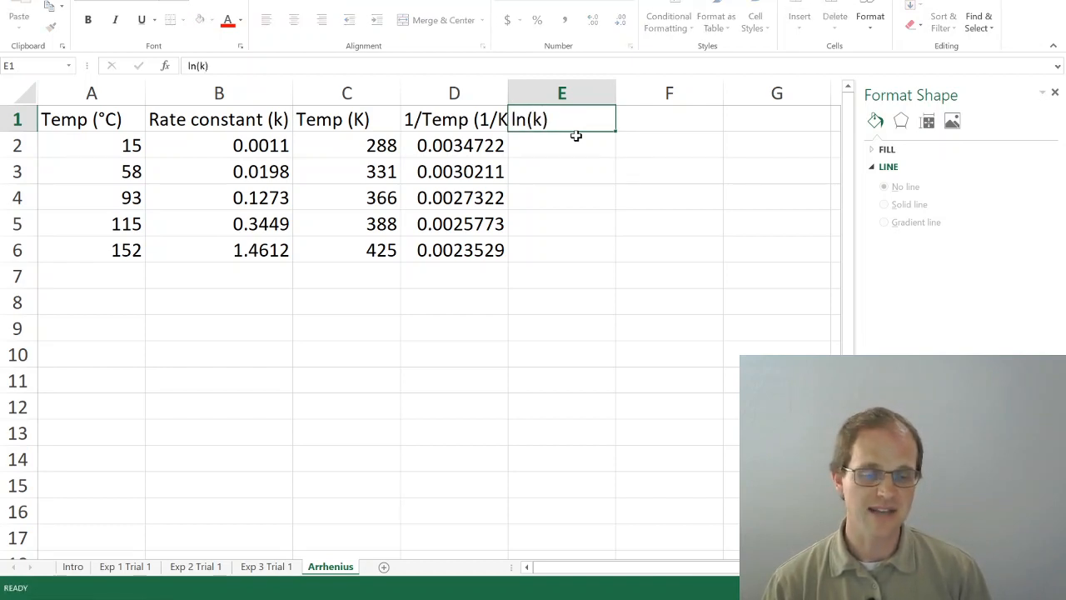
key("Return")
type("=ln(")
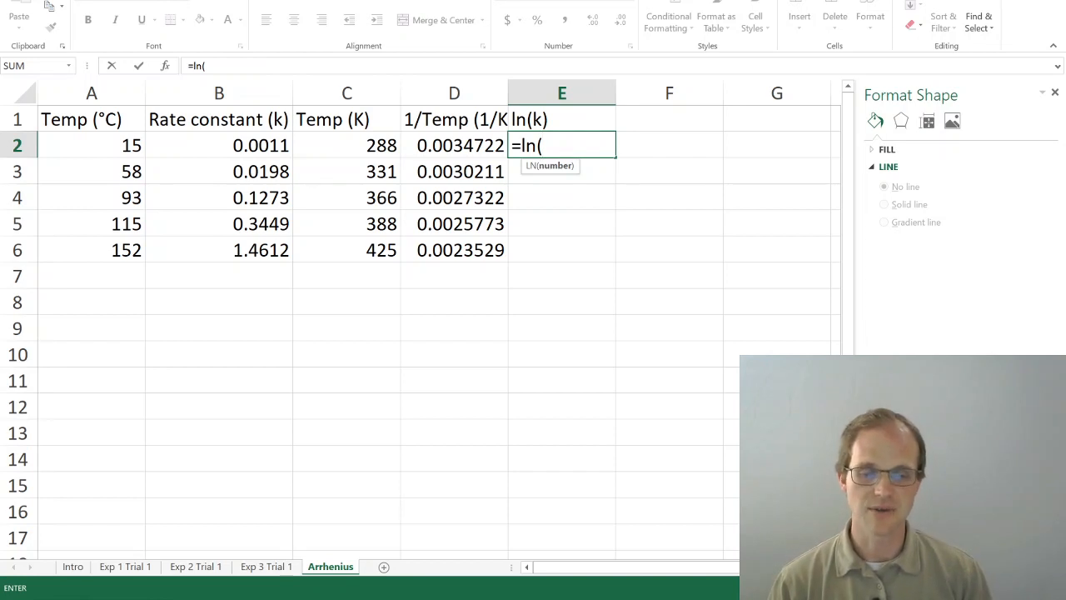
Try the LOG and LOG10 functions in the E2 formula and return it to =ln(
key("BackSpace")
key("BackSpace")
type("og(")
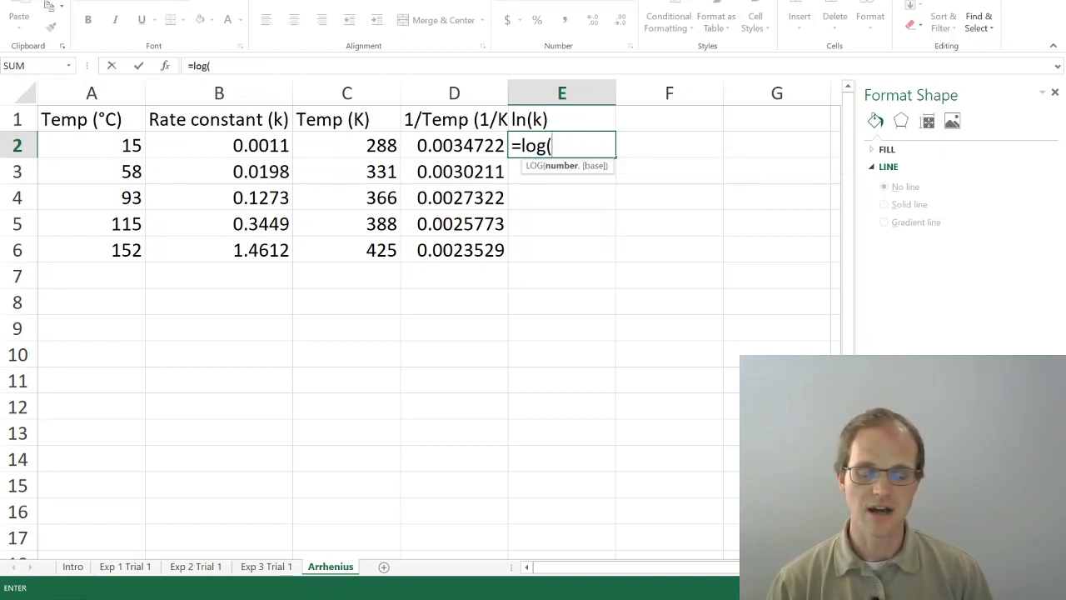
key("BackSpace")
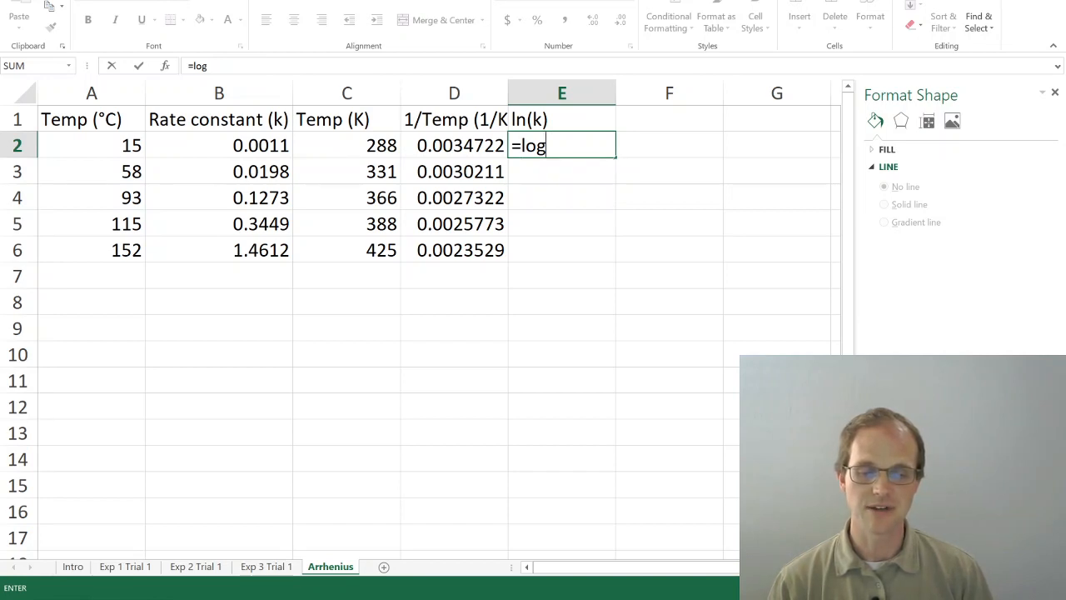
type("10")
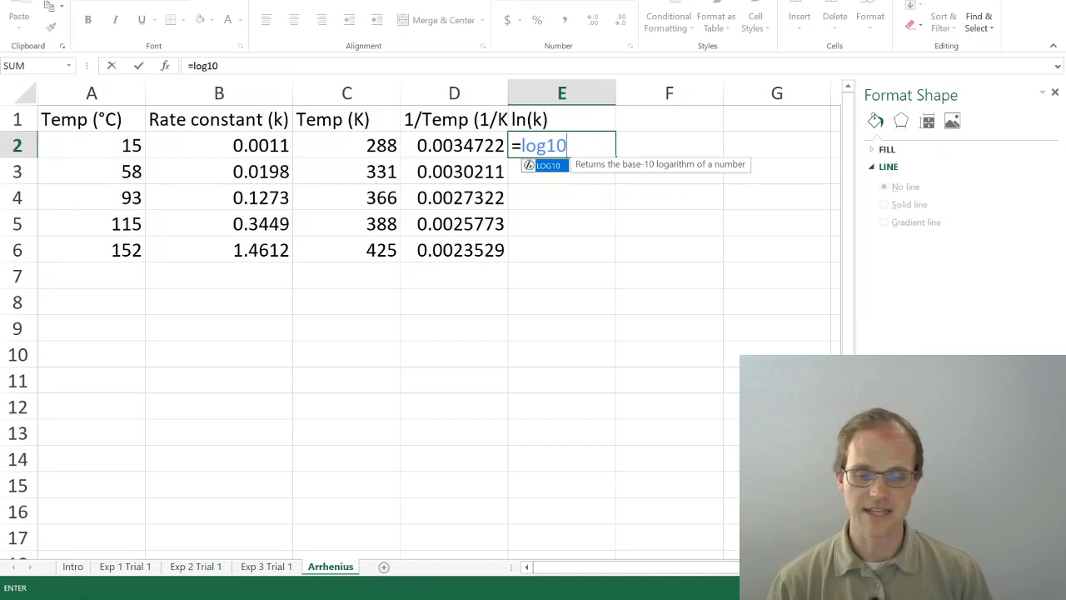
key("BackSpace")
key("BackSpace")
key("BackSpace")
key("BackSpace")
type("n(")
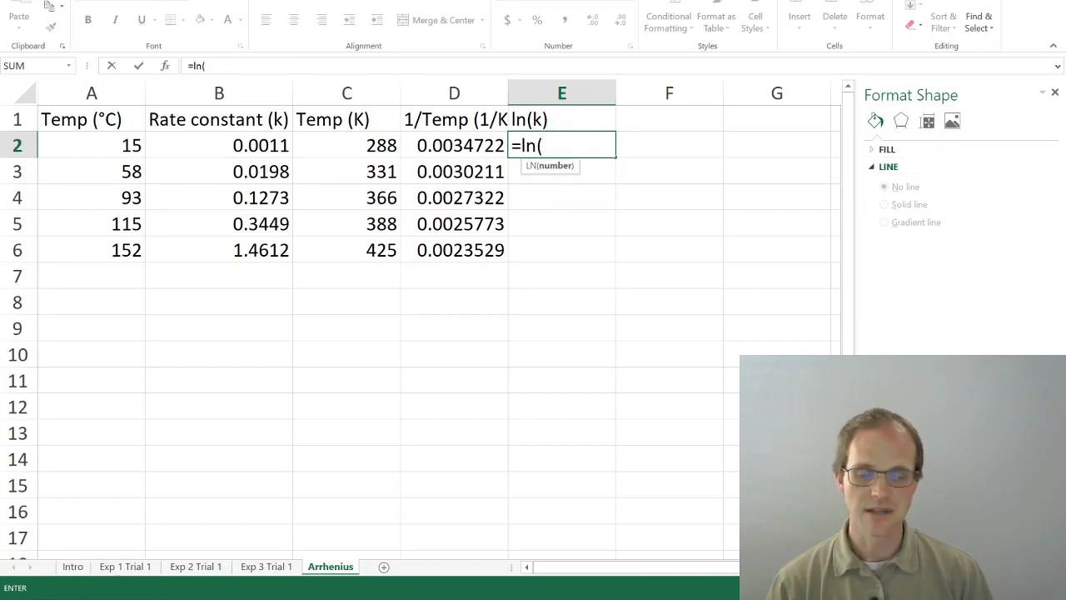
Complete the E2 formula as =LN(B2) and fill it down through E6
left_click(274, 145)
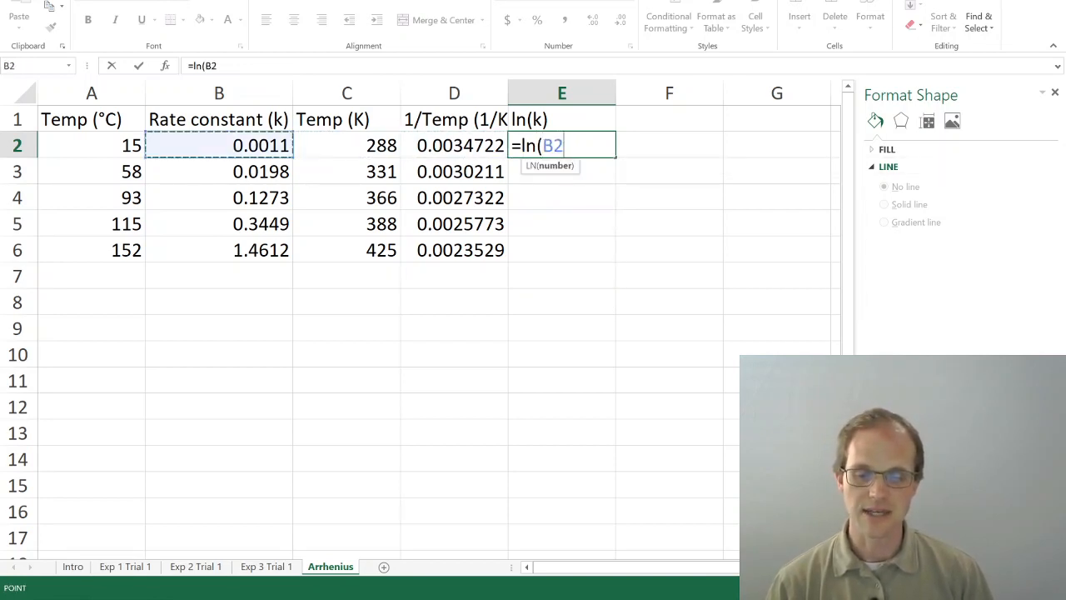
type(")")
key("Return")
key("Up")
key("shift+Down")
key("shift+Down")
key("shift+Down")
key("shift+Down")
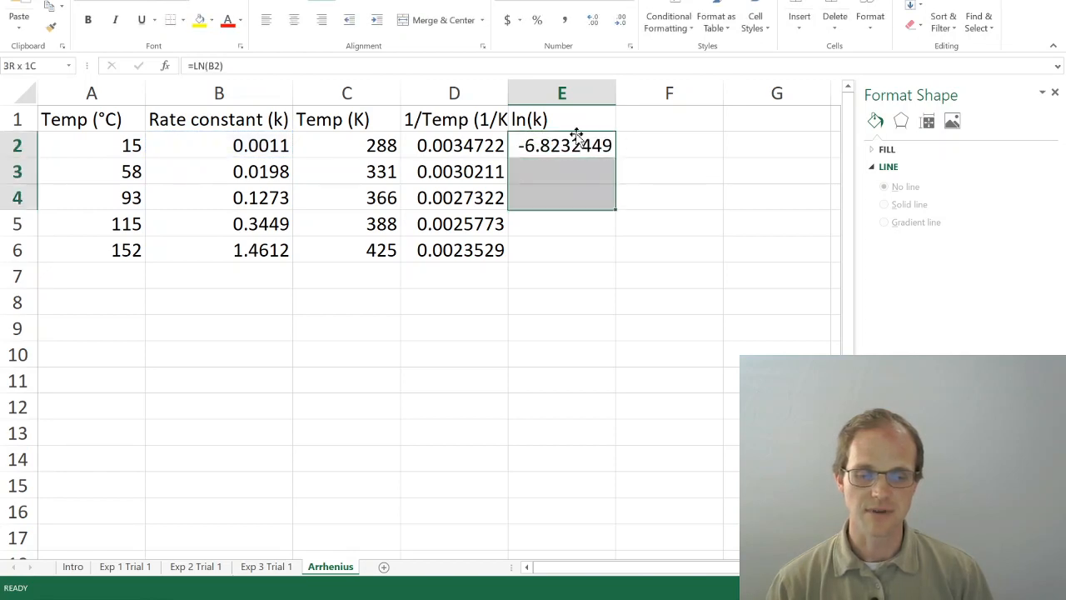
key("ctrl+d")
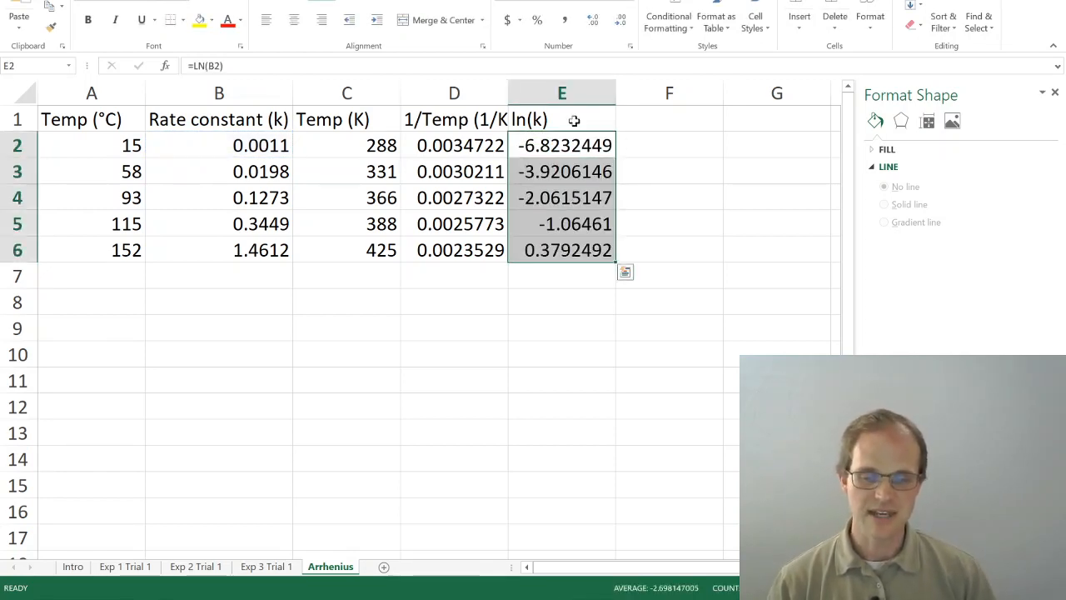
Format the ln(k) column E as Number with three decimal places
left_click(553, 77)
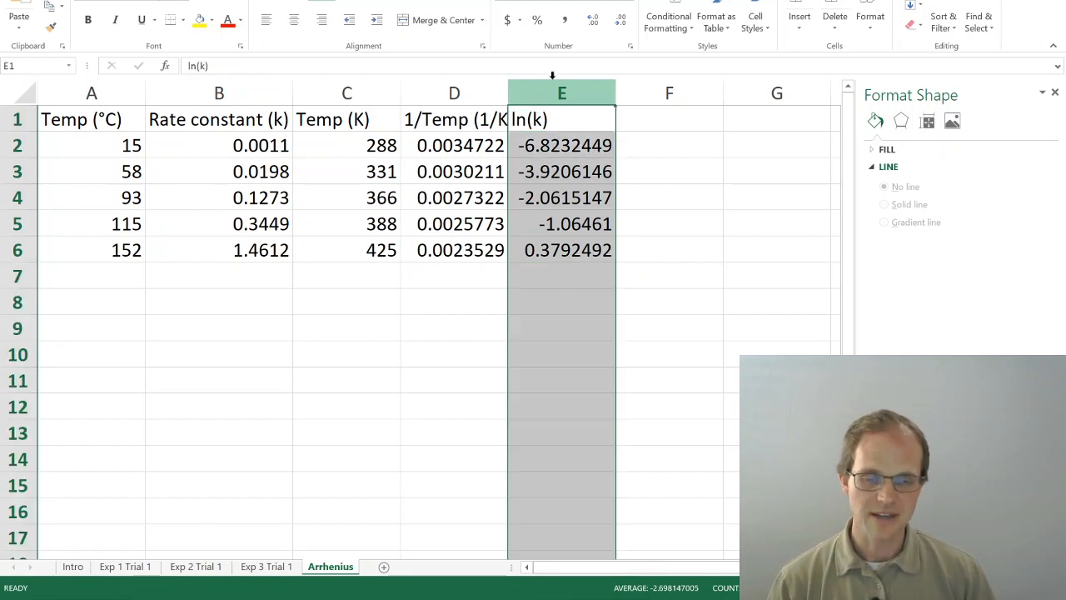
left_click(631, 4)
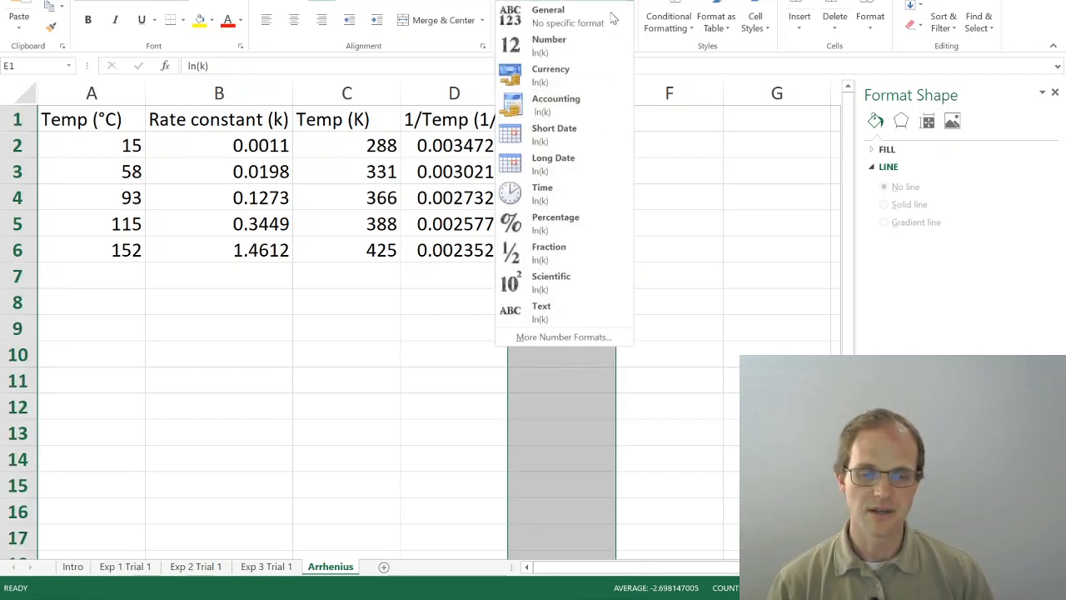
left_click(573, 43)
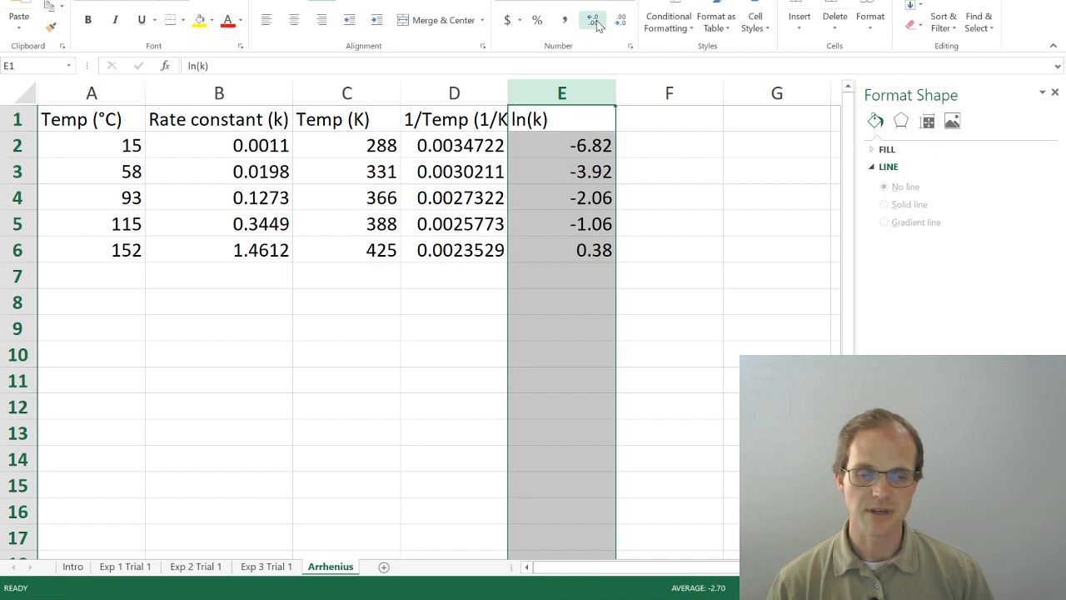
left_click(597, 23)
Format the reciprocal temperature column D as Number with five decimal places
left_click(469, 91)
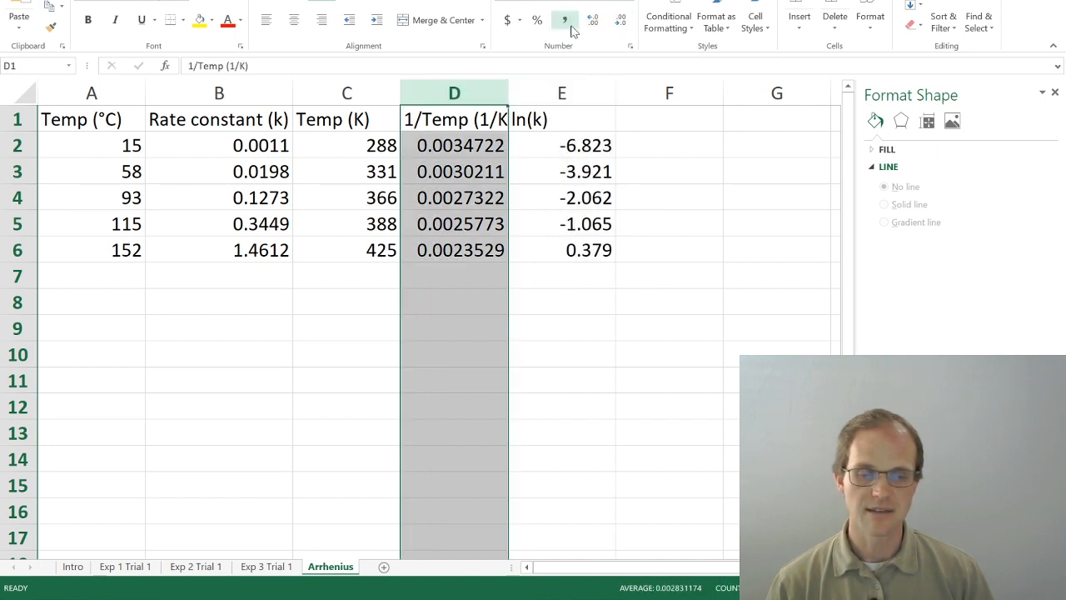
left_click(631, 3)
left_click(576, 42)
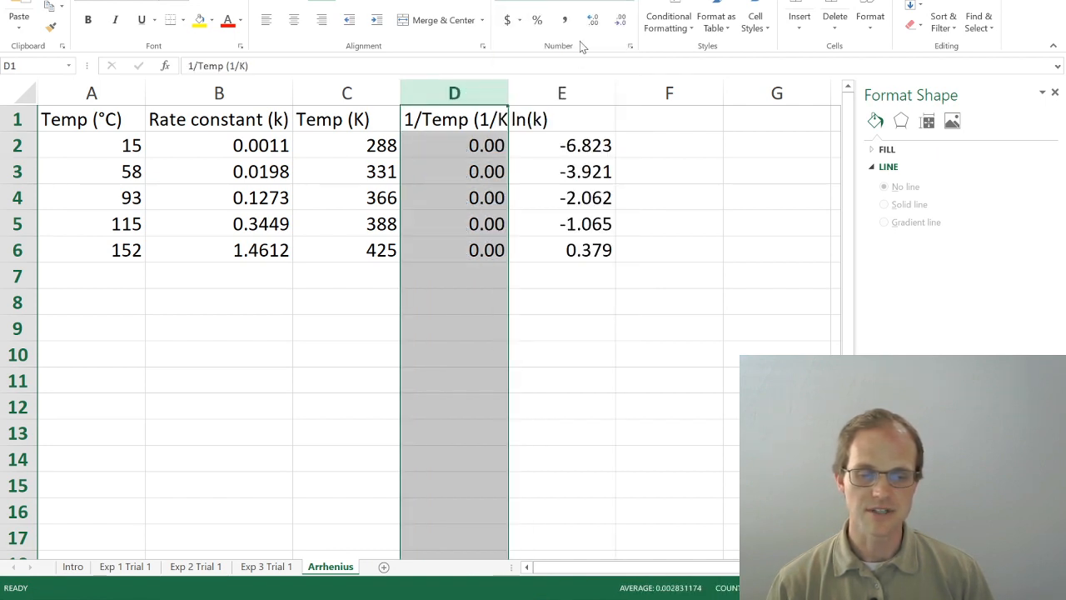
left_click(596, 24)
left_click(597, 23)
left_click(597, 24)
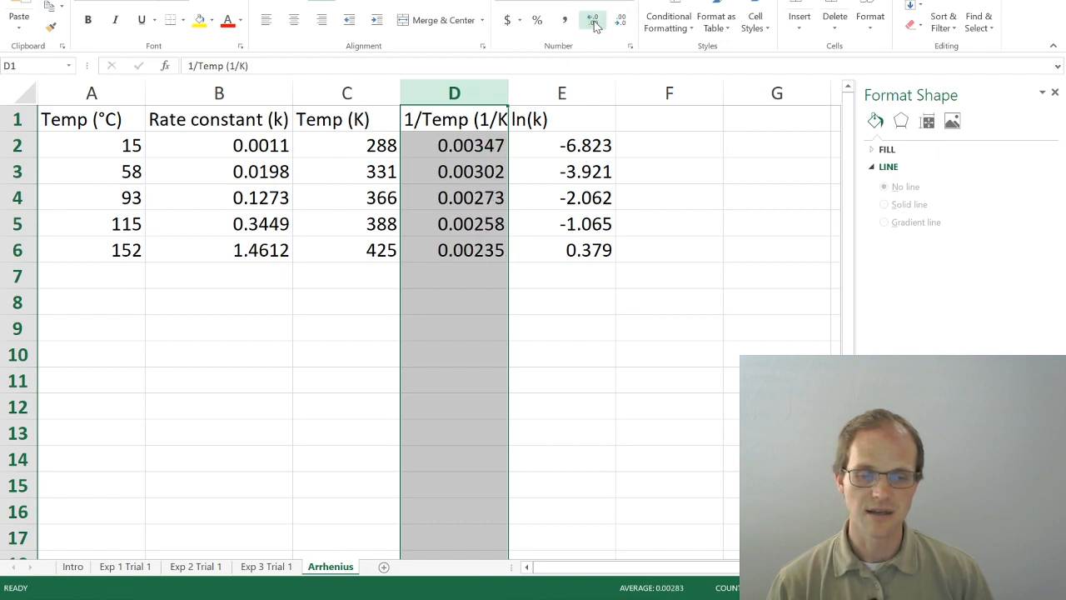
left_click(571, 253)
left_click(480, 200)
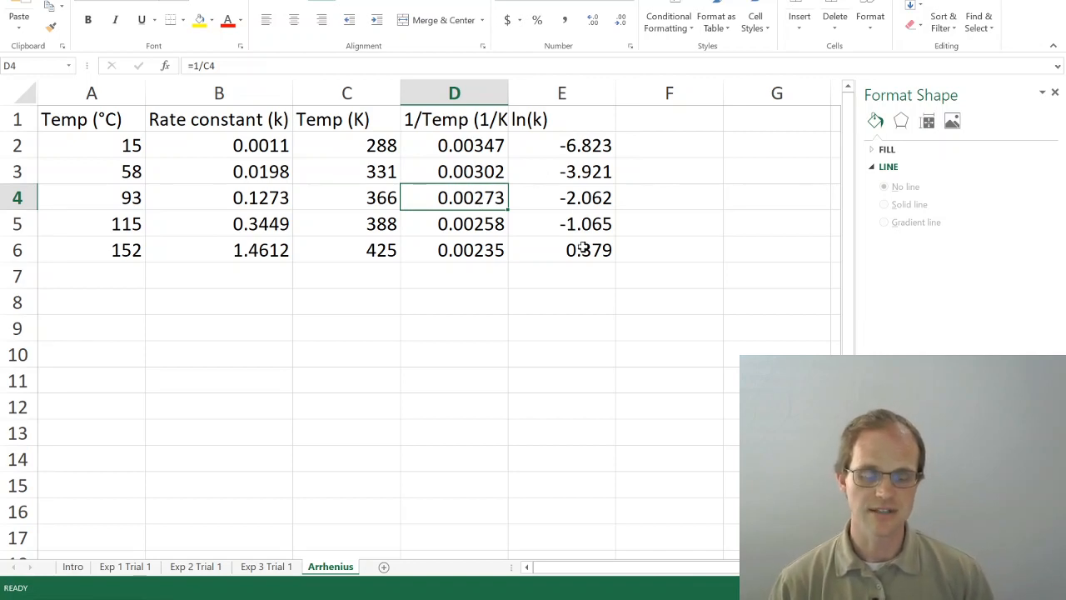
left_click(569, 123)
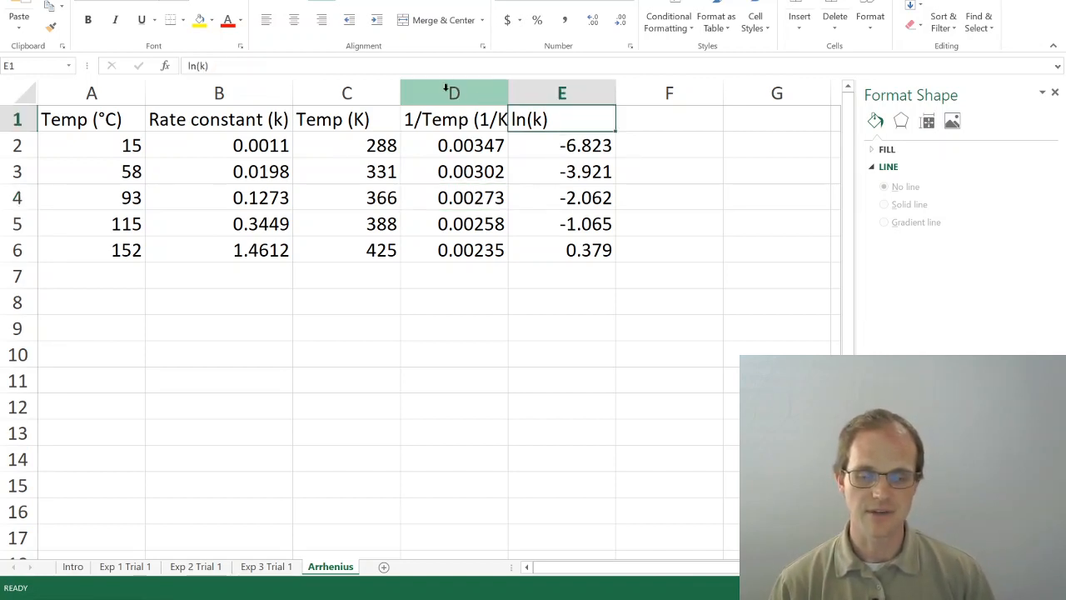
Insert a markers-only scatter chart of ln(k) against 1/Temp from columns D and E
left_click_drag(447, 93, 542, 90)
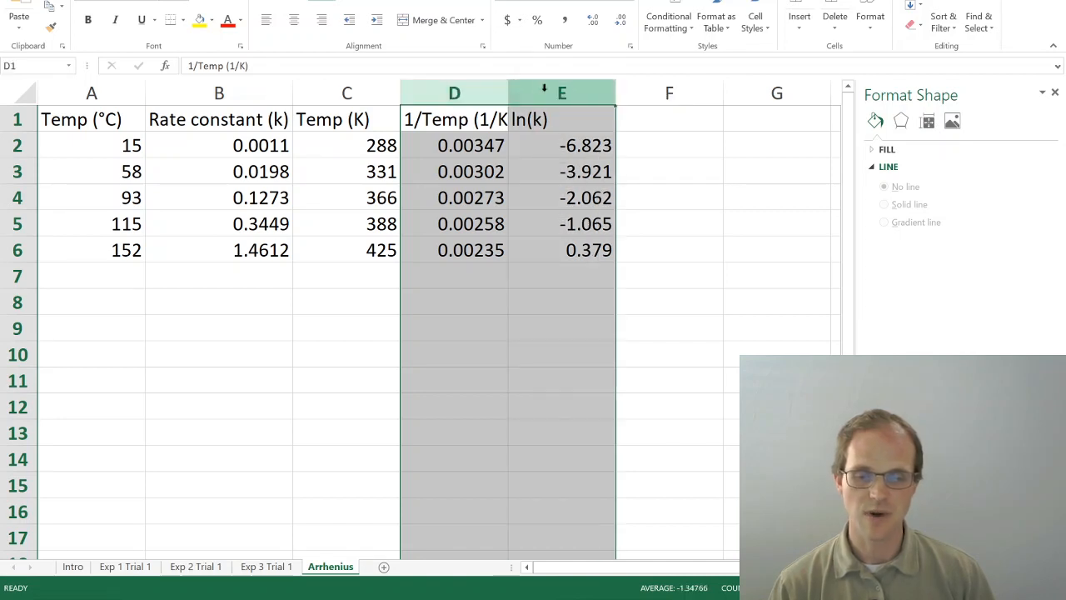
left_click(200, 1)
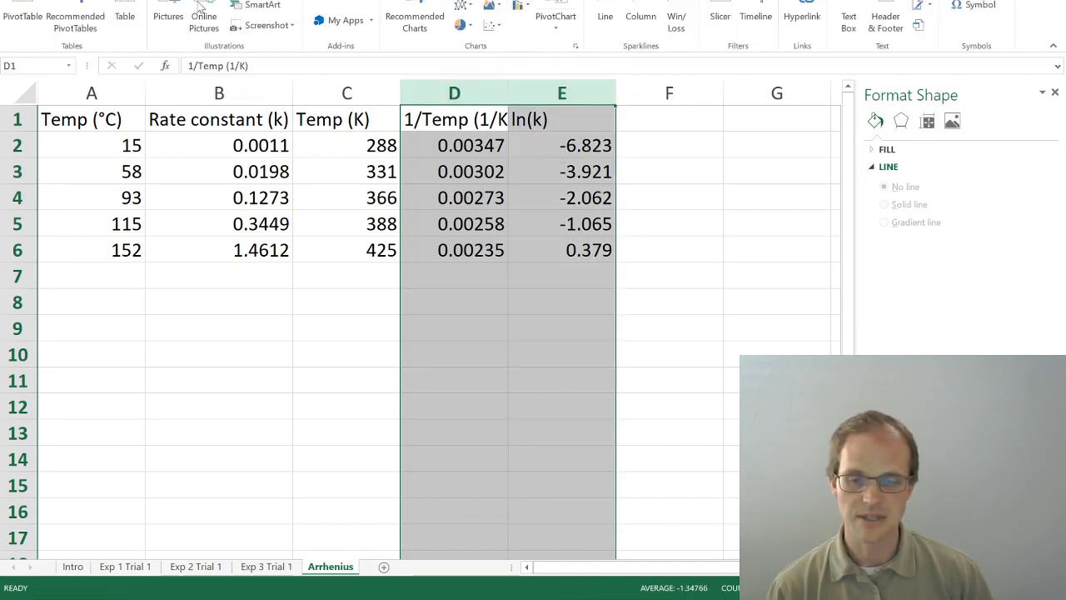
left_click(490, 24)
left_click(493, 76)
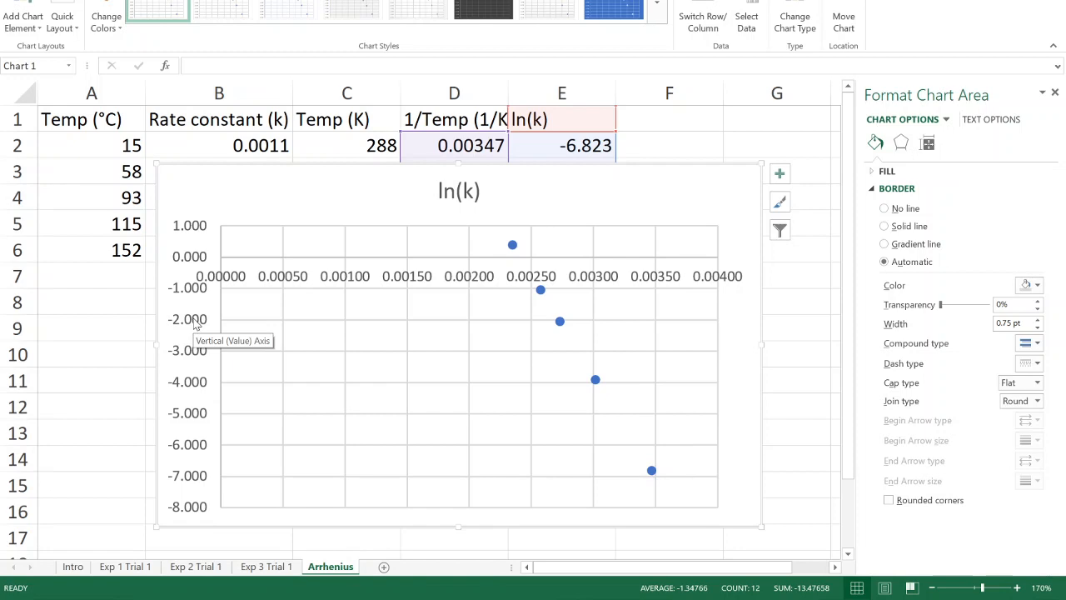
In the vertical axis options, set the horizontal axis to cross at the axis value -8
left_click(197, 323)
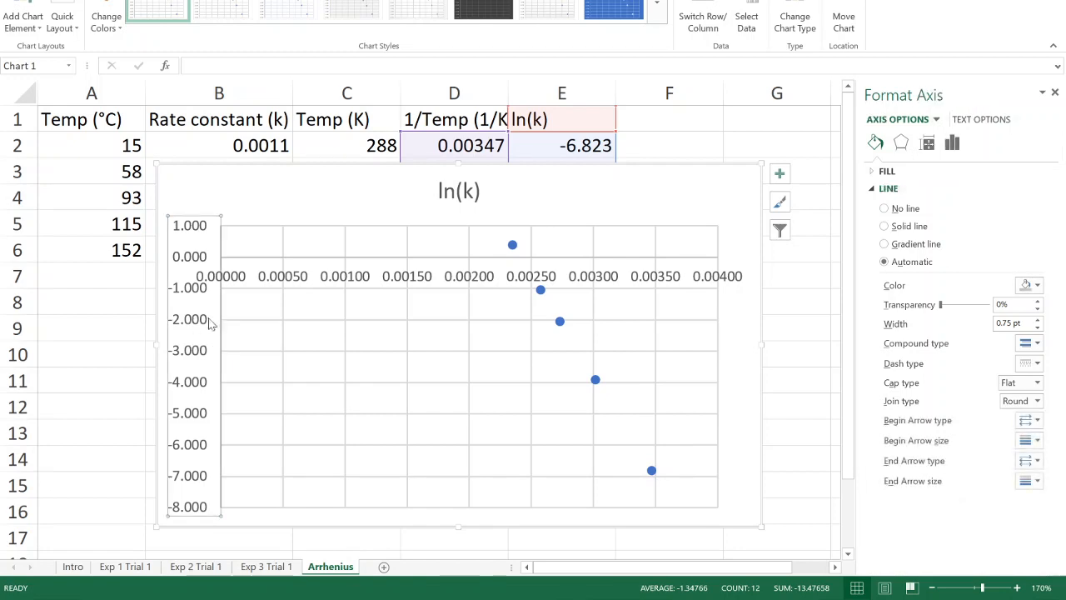
left_click(956, 143)
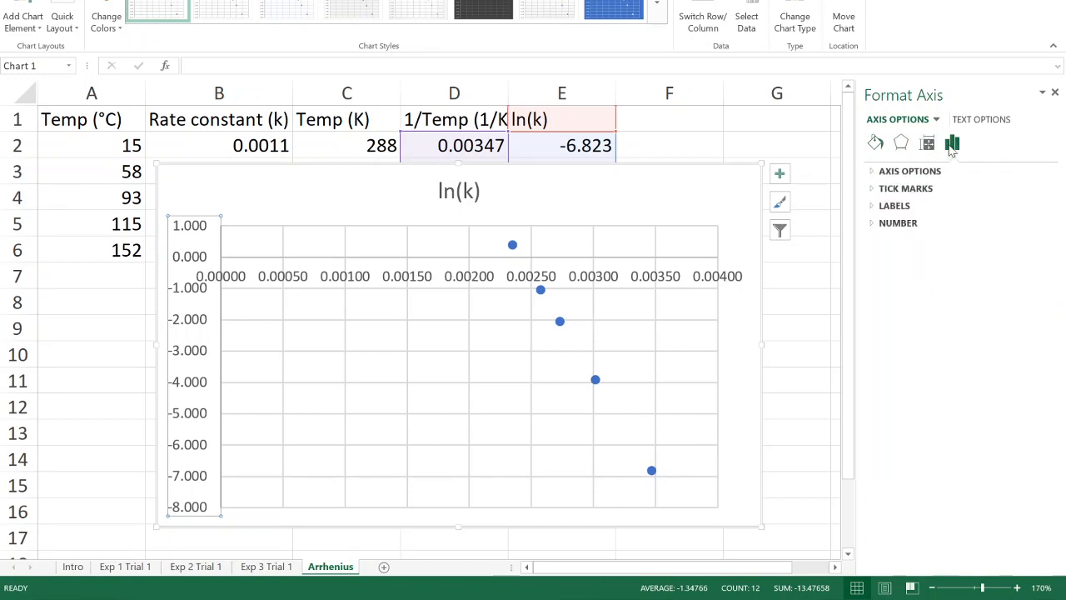
left_click(876, 173)
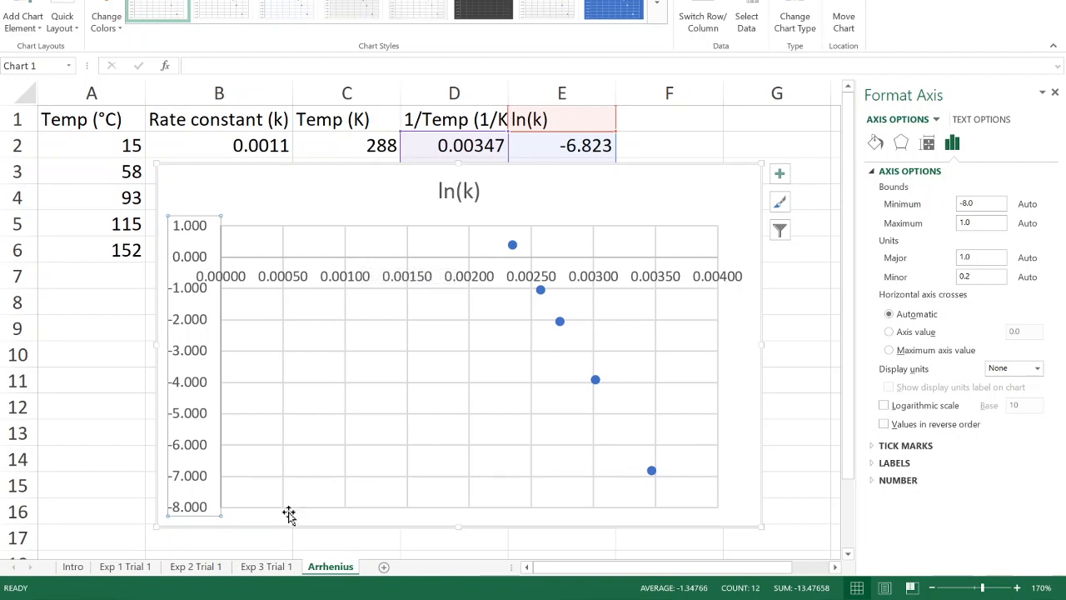
left_click(889, 332)
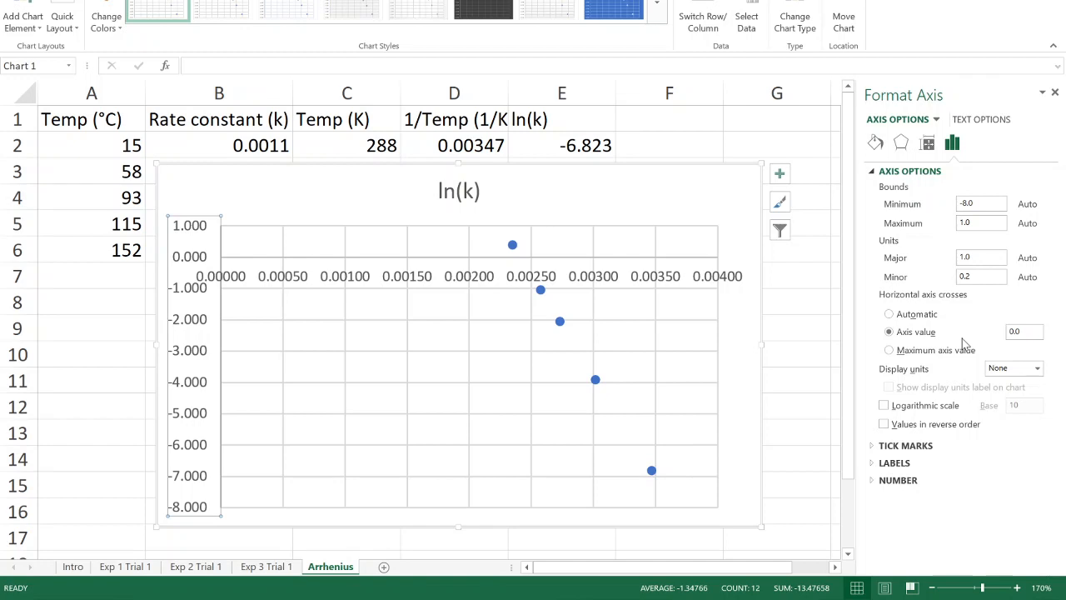
left_click_drag(1022, 332, 974, 325)
type("-8")
key("Tab")
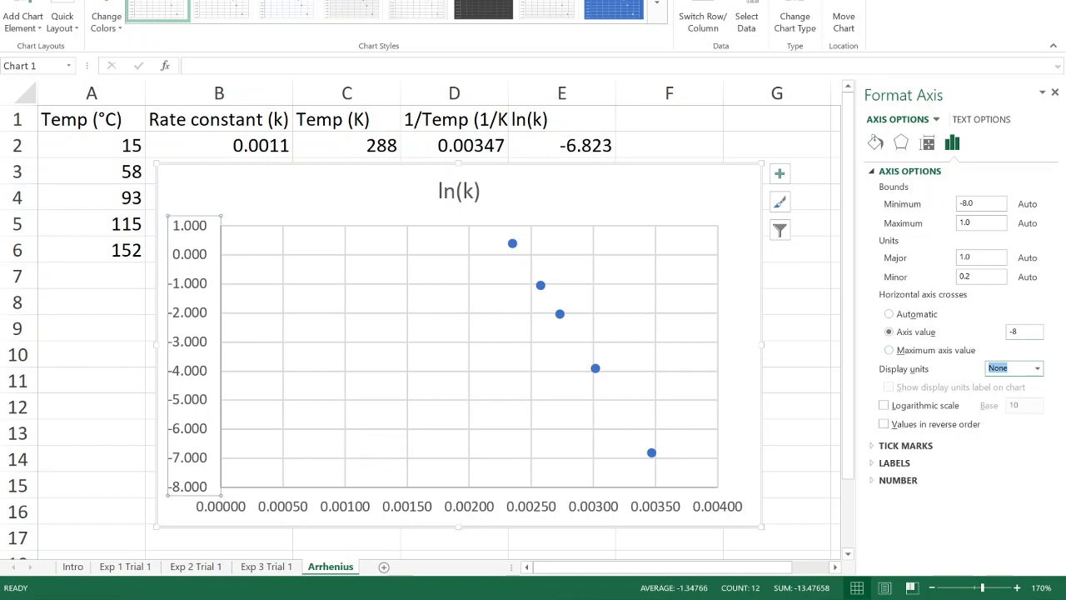
Change the axis value where the horizontal axis crosses to -1000
left_click(1014, 332)
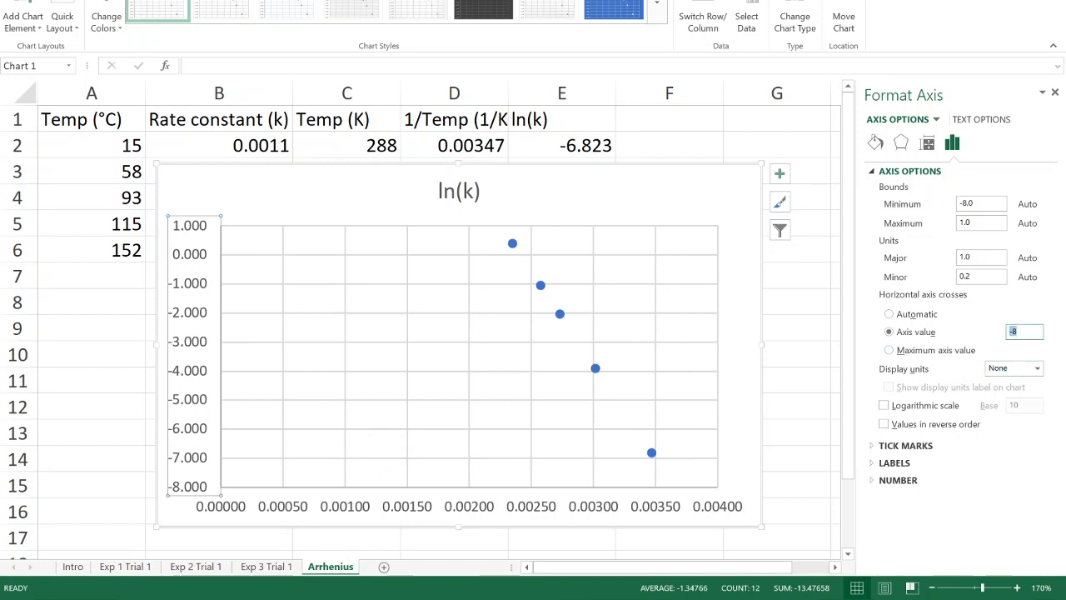
type("-1000")
key("Tab")
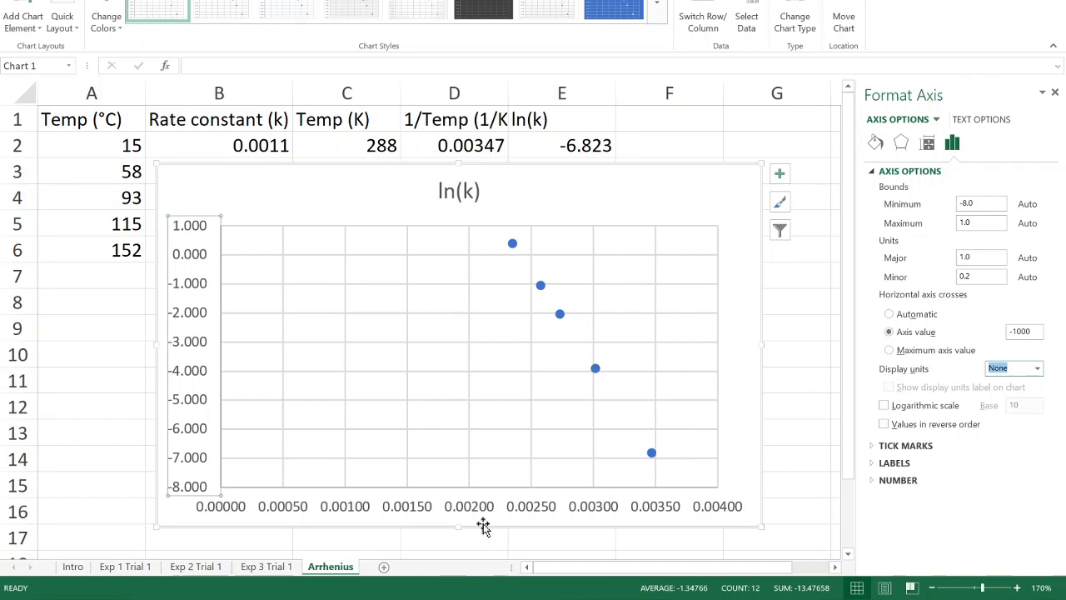
Add a primary horizontal axis title to the chart reading "1/T (1/K)"
left_click(35, 4)
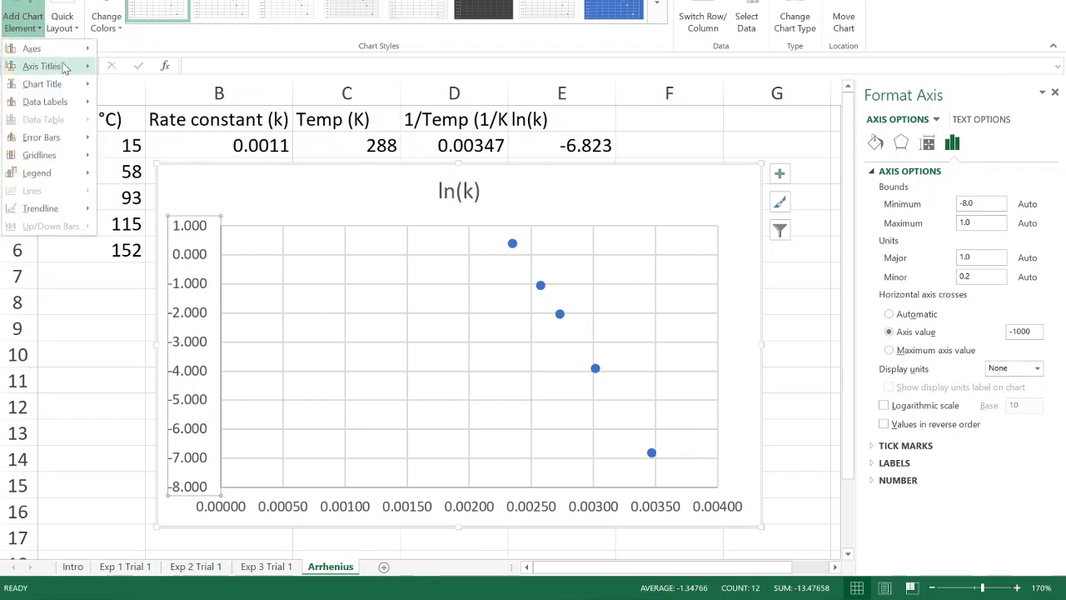
mouse_move(50, 66)
left_click(125, 74)
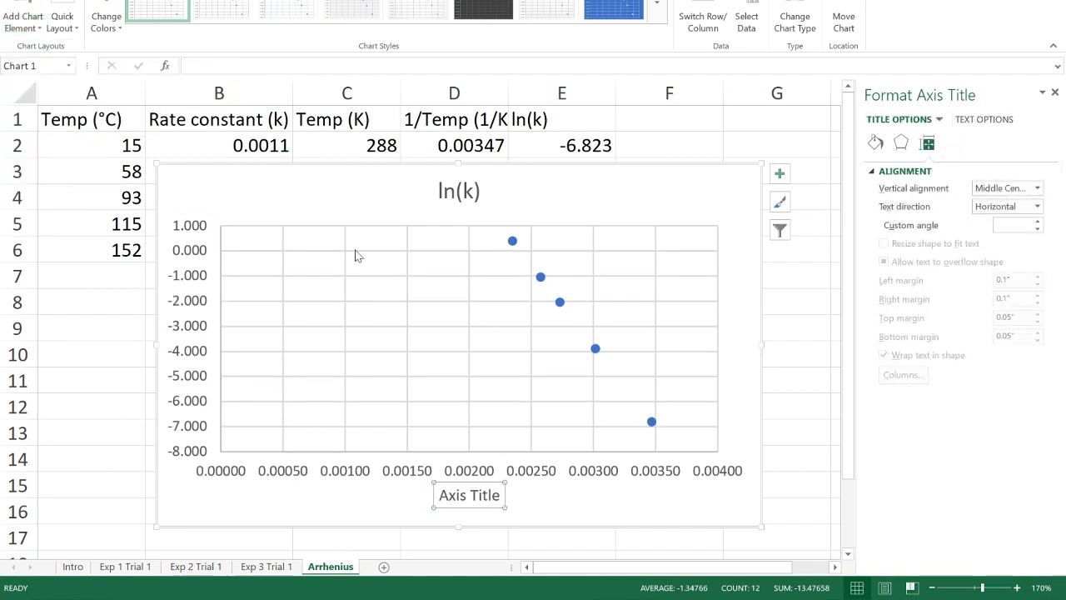
double_click(454, 500)
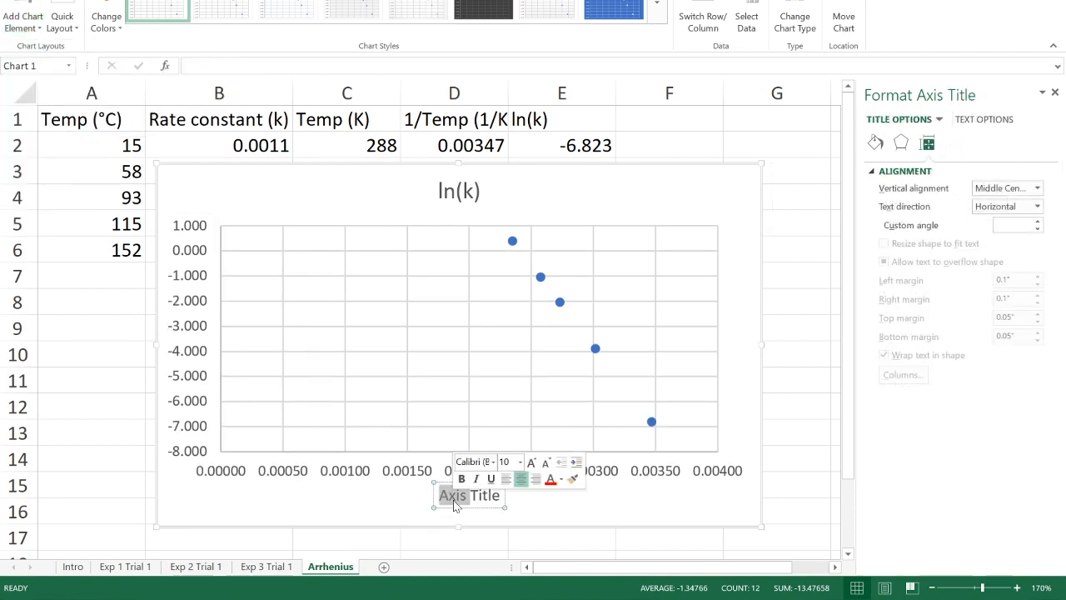
key("Escape")
key("Escape")
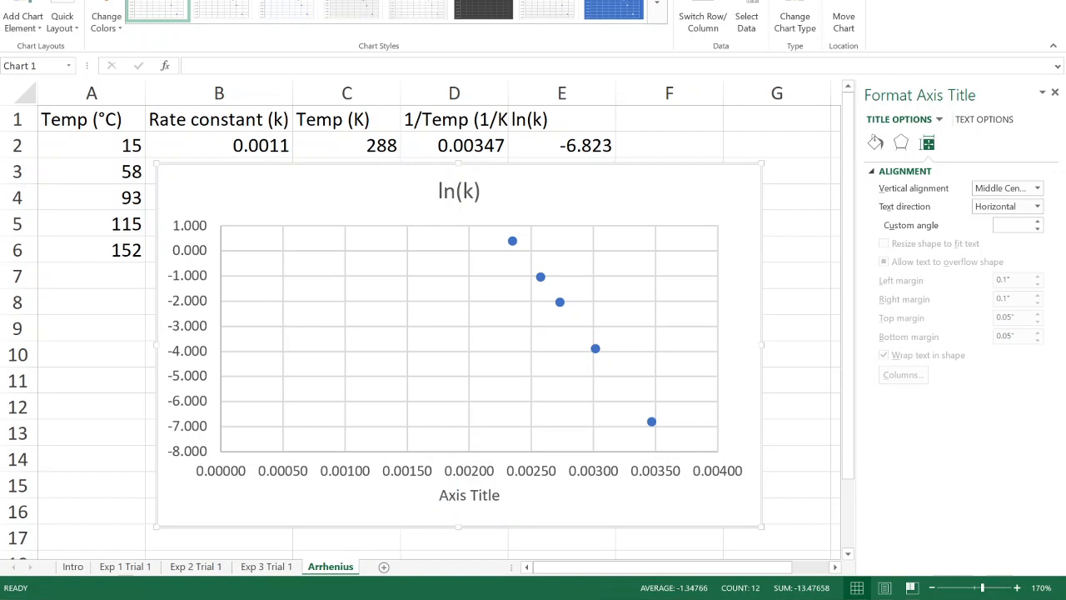
left_click(456, 499)
double_click(458, 498)
left_click(459, 498)
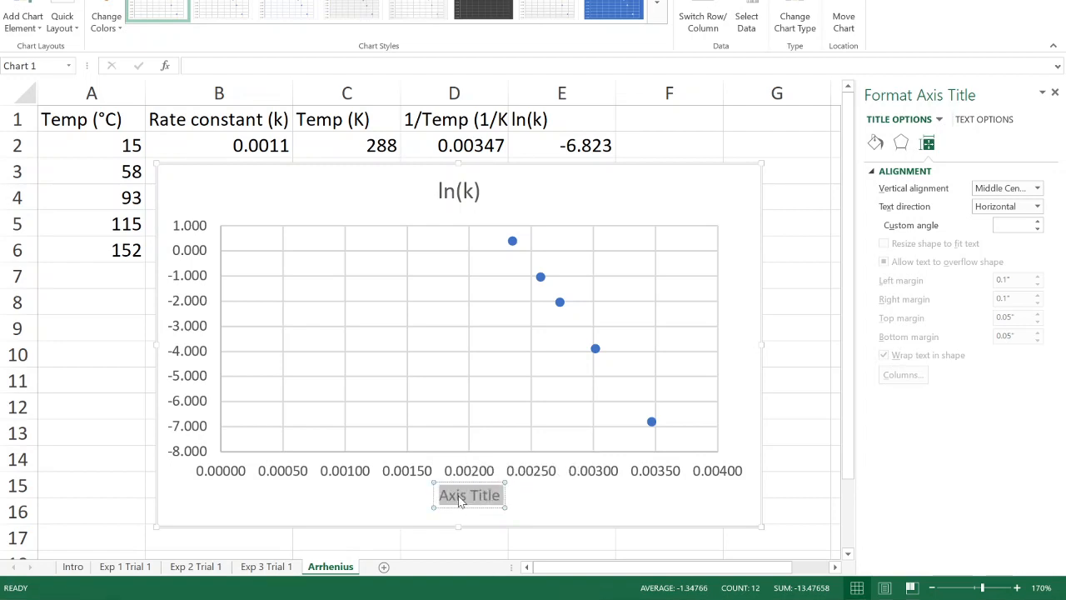
type("1/T (1/")
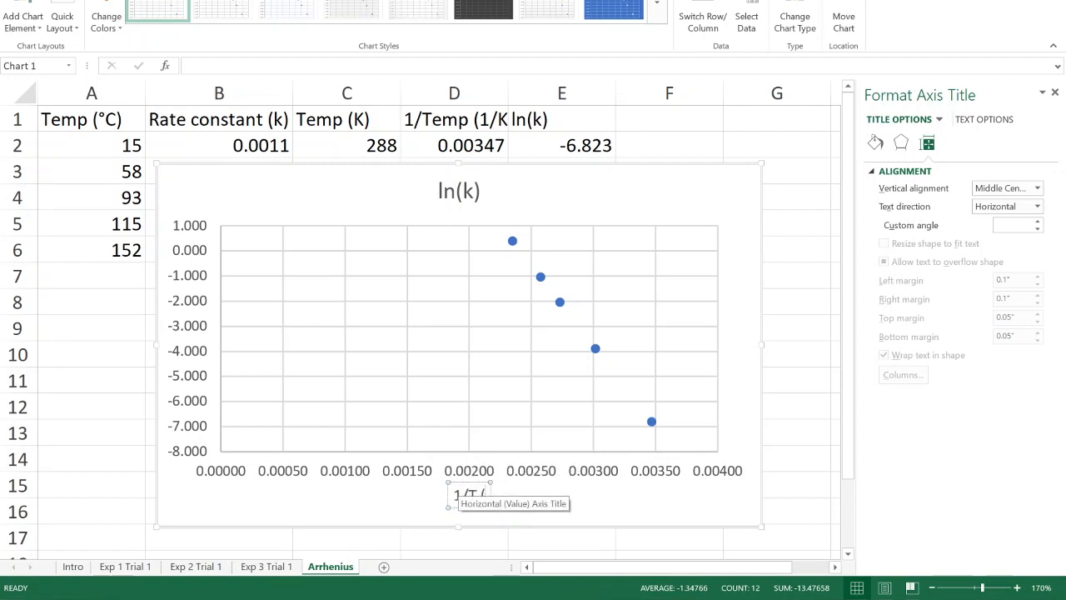
type("K)")
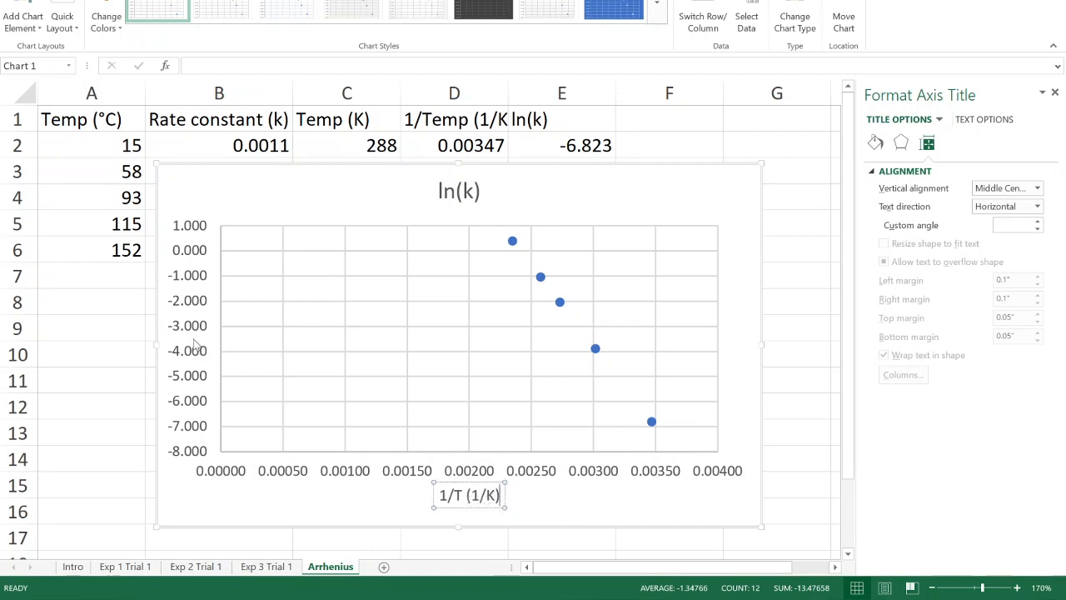
Add a primary vertical axis title to the chart reading "ln(k)"
left_click(29, 19)
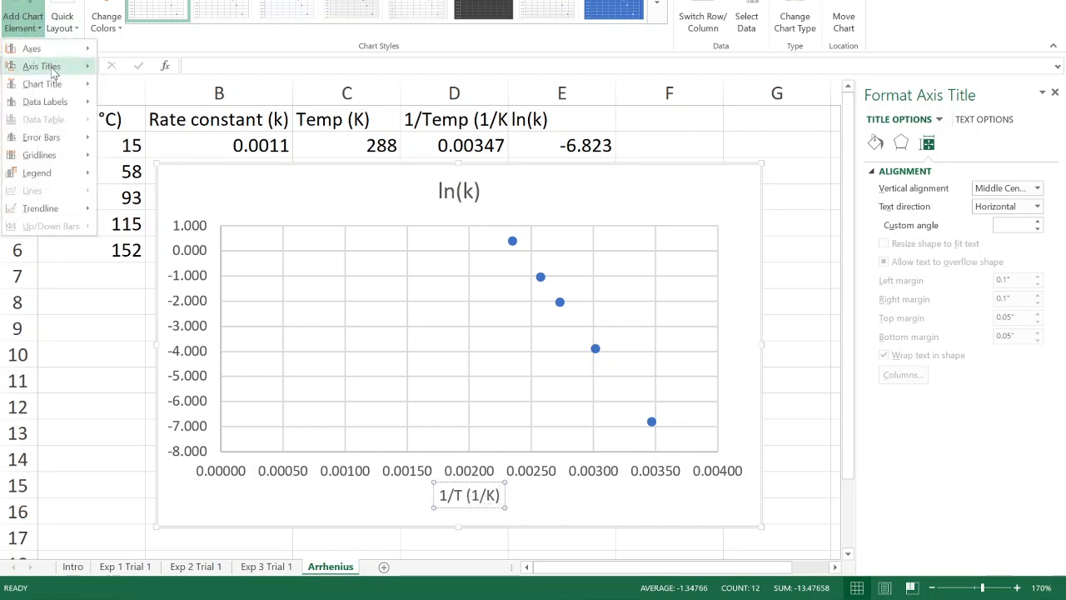
mouse_move(83, 67)
left_click(122, 102)
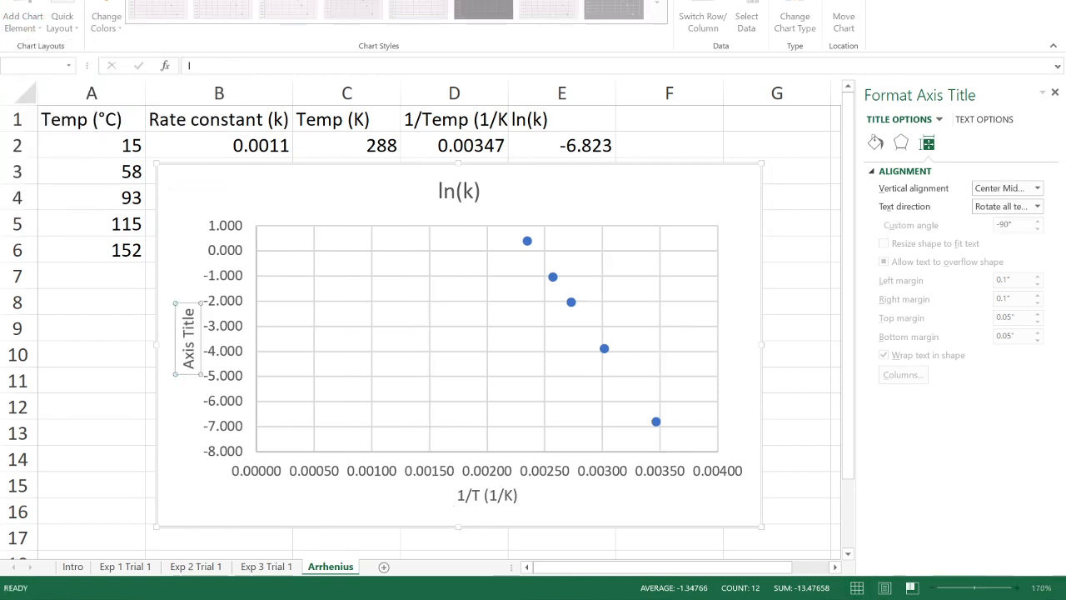
double_click(188, 337)
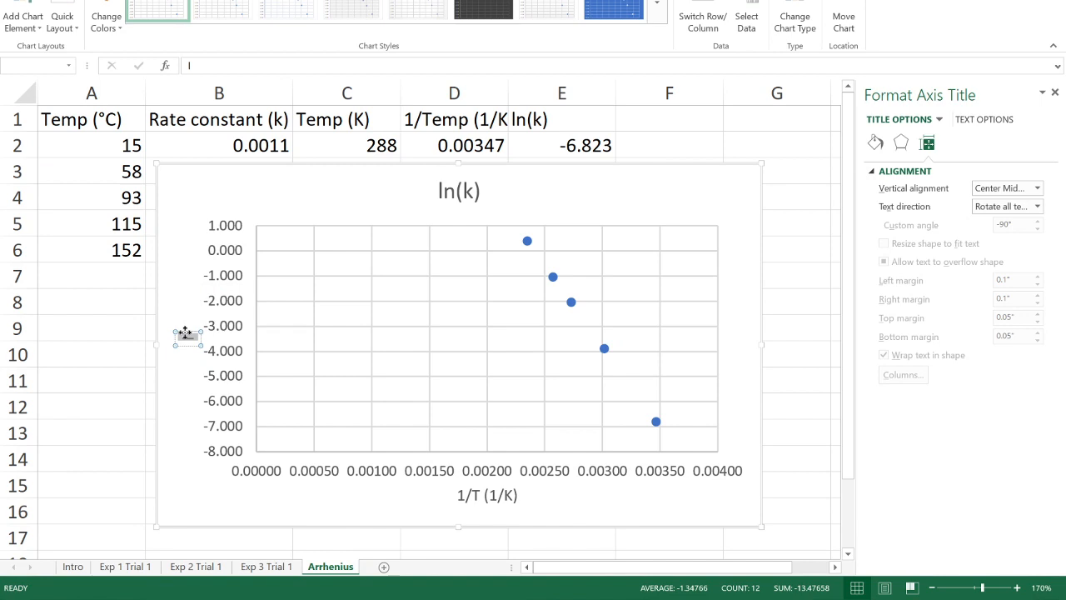
type("ln(k)")
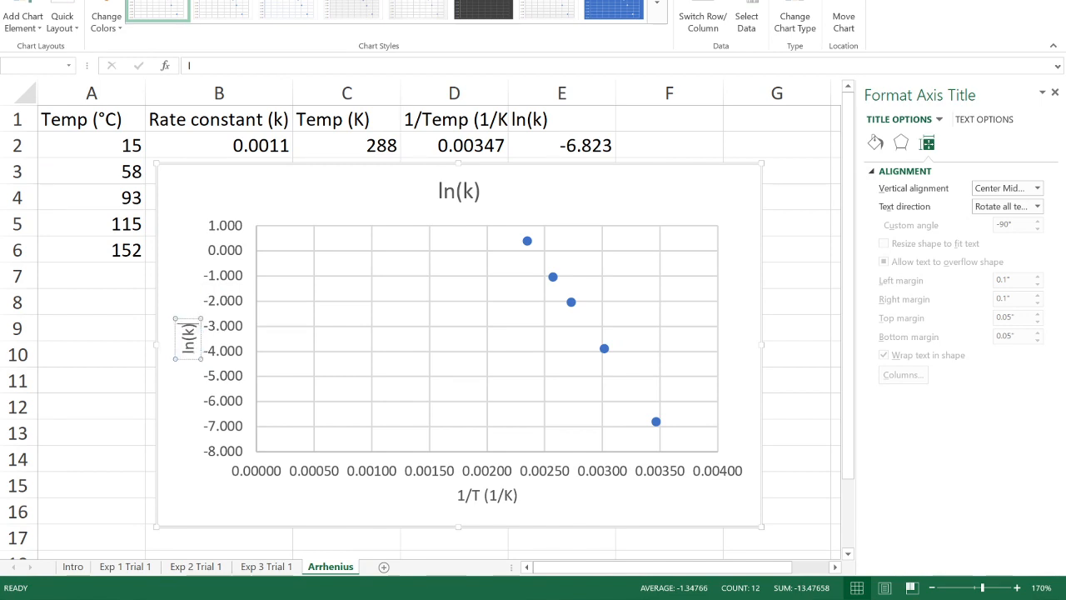
left_click(237, 501)
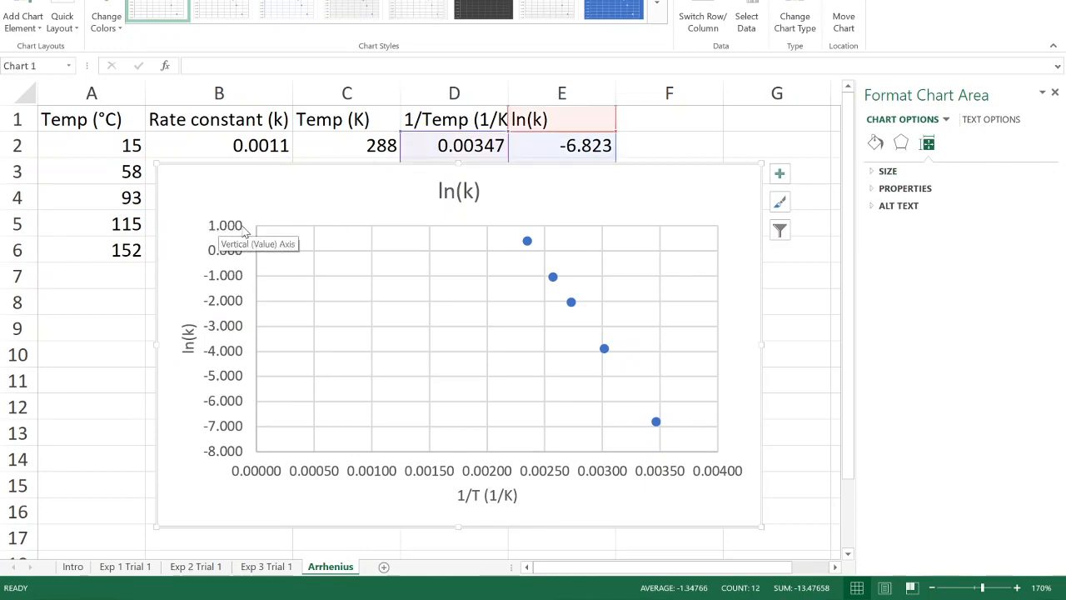
Set the vertical axis number format to 0 decimal places
left_click(231, 283)
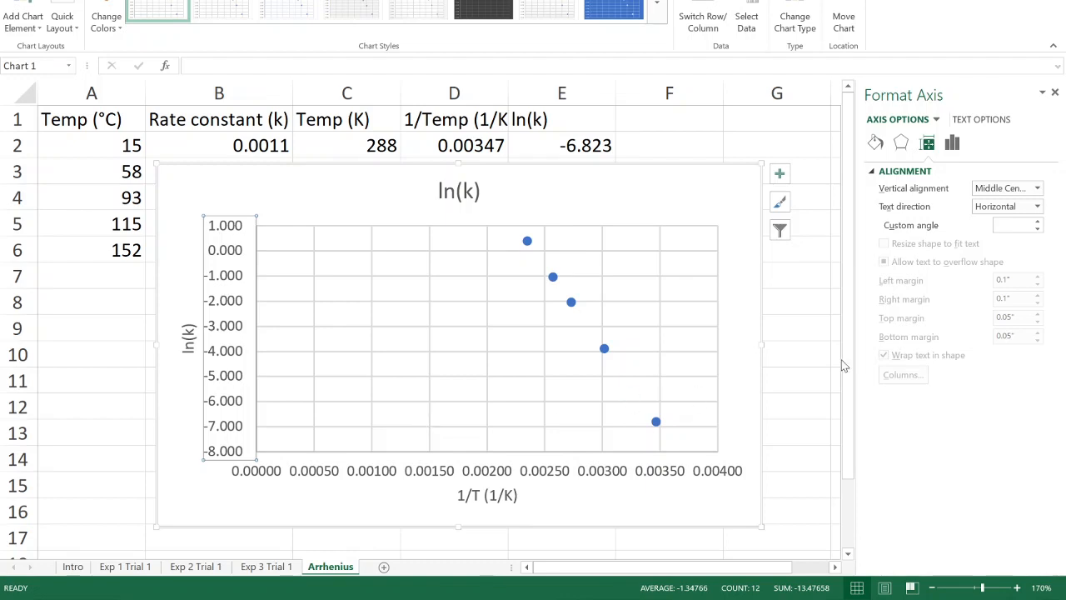
left_click(954, 144)
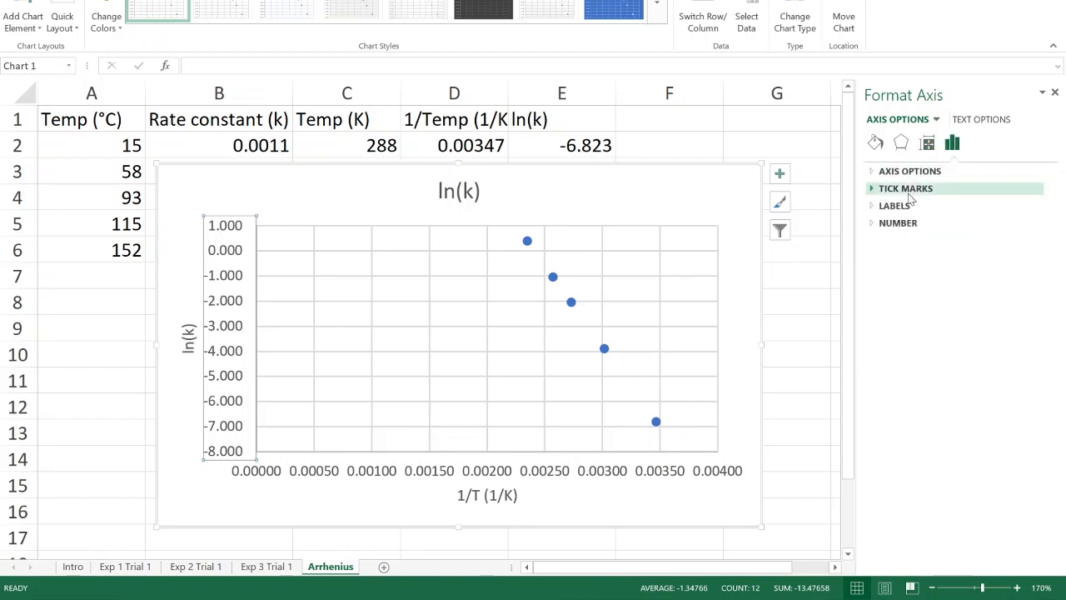
left_click(888, 223)
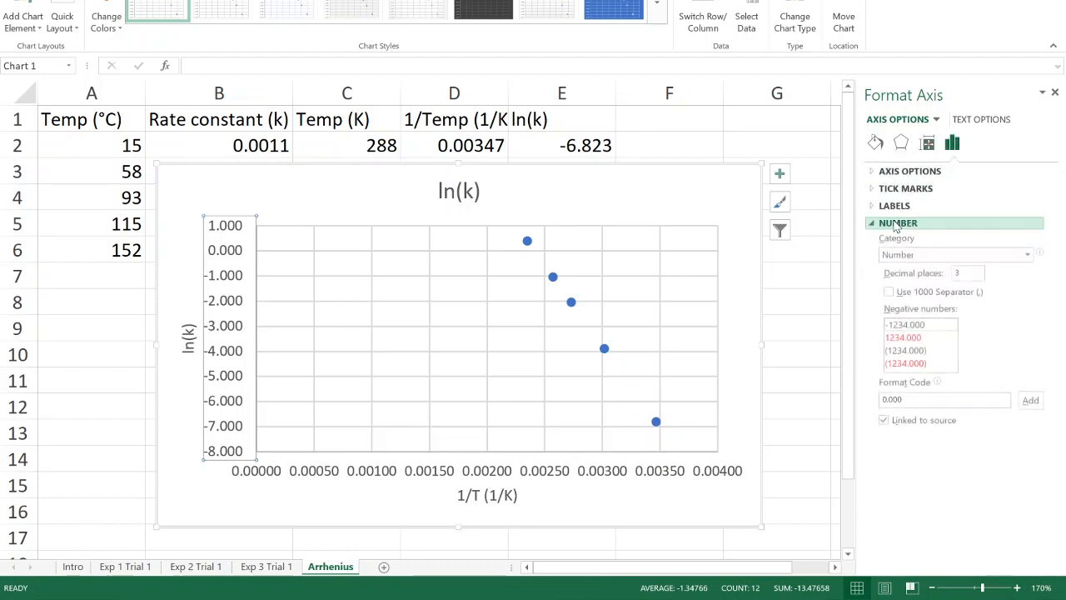
double_click(959, 273)
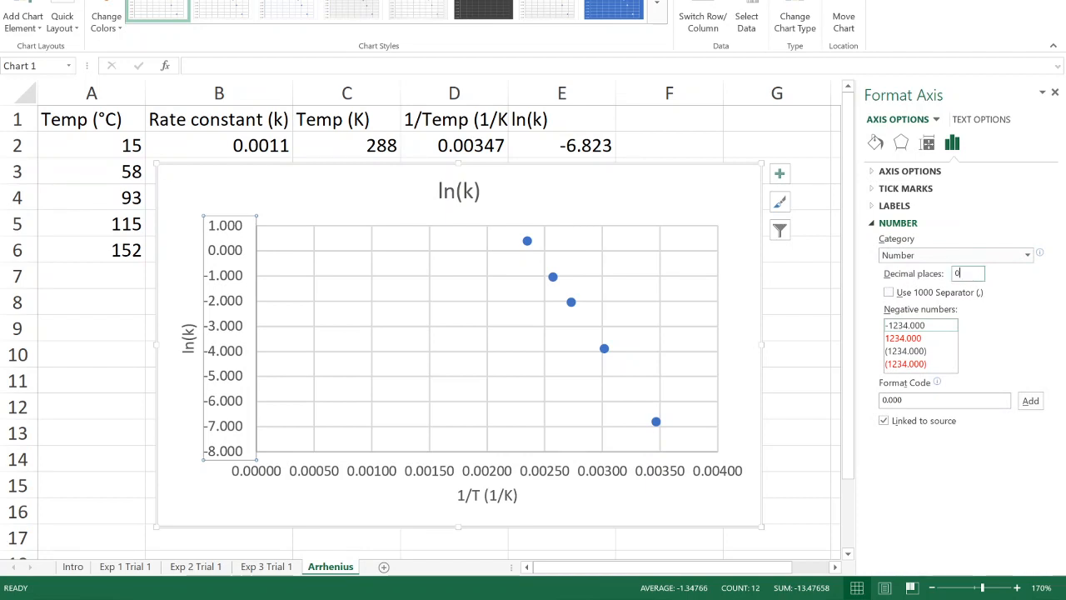
type("0")
key("Tab")
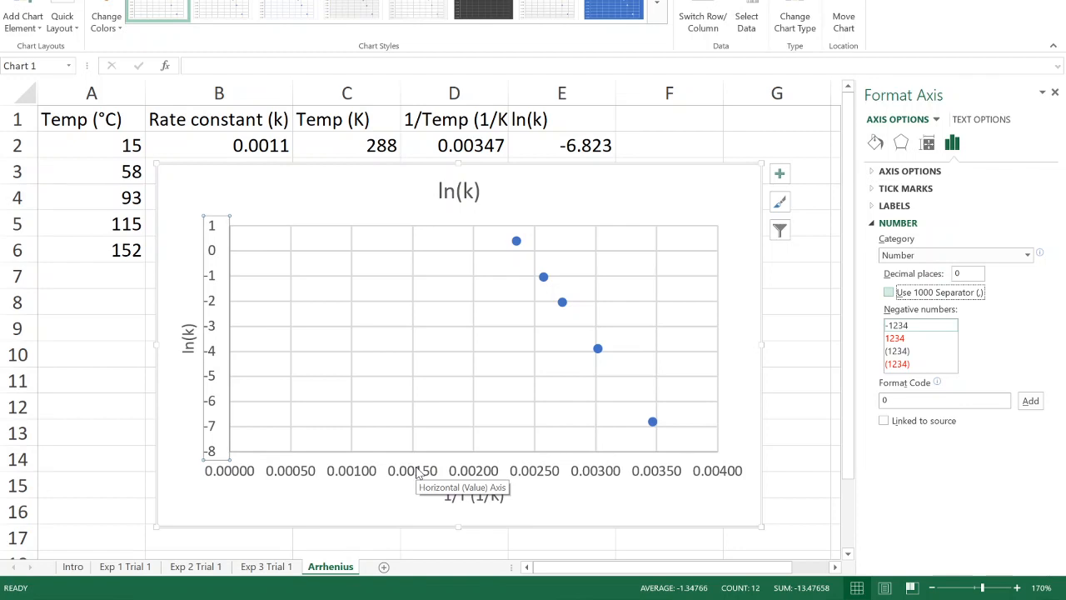
Set the horizontal axis minimum bound to 0.002 and its number format to 4 decimal places
left_click(367, 471)
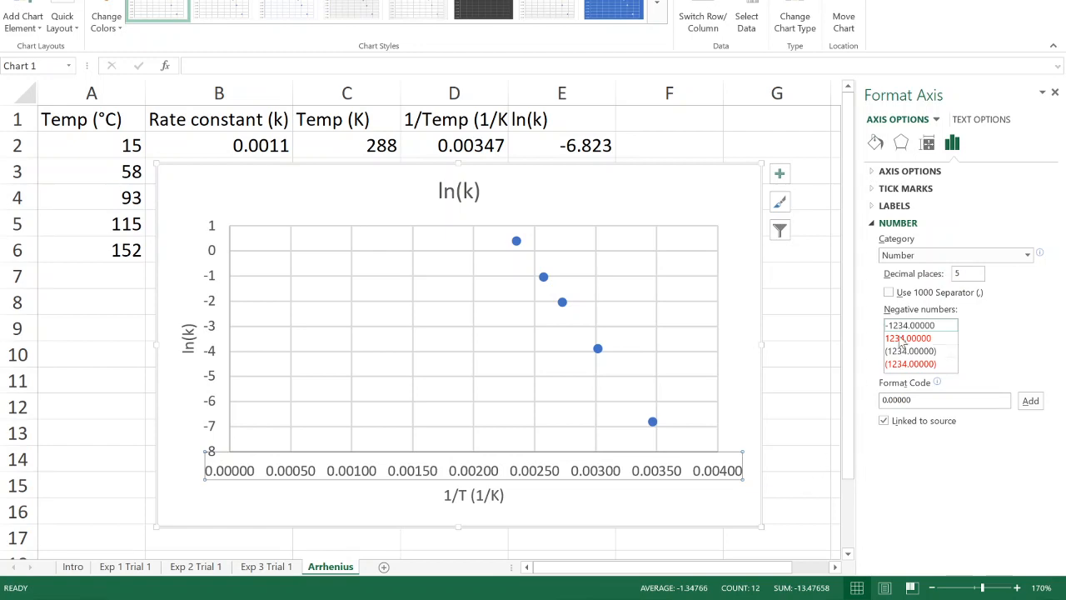
left_click(904, 172)
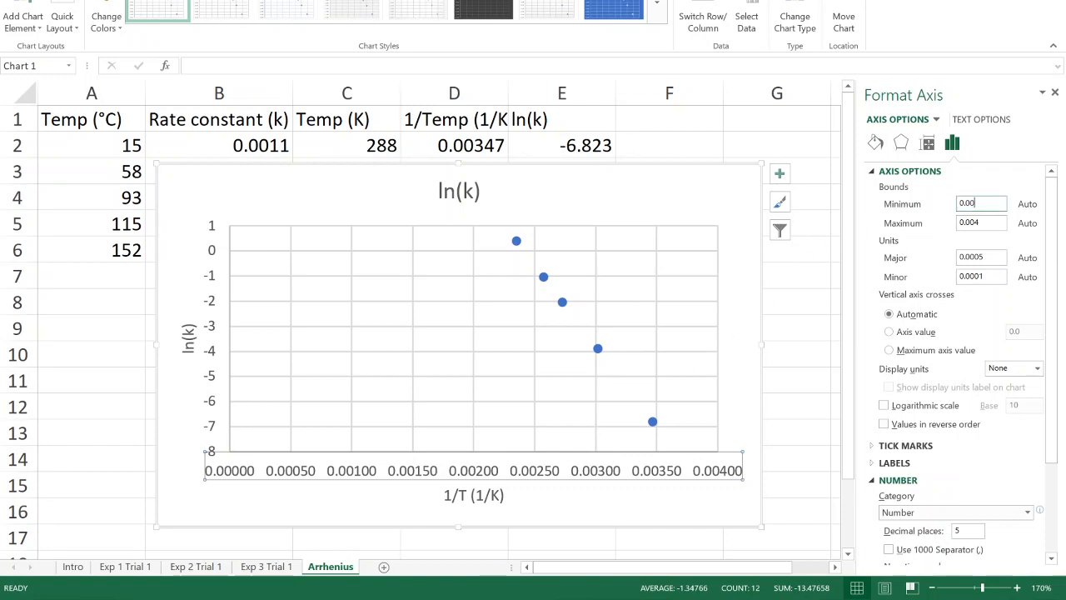
key("Return")
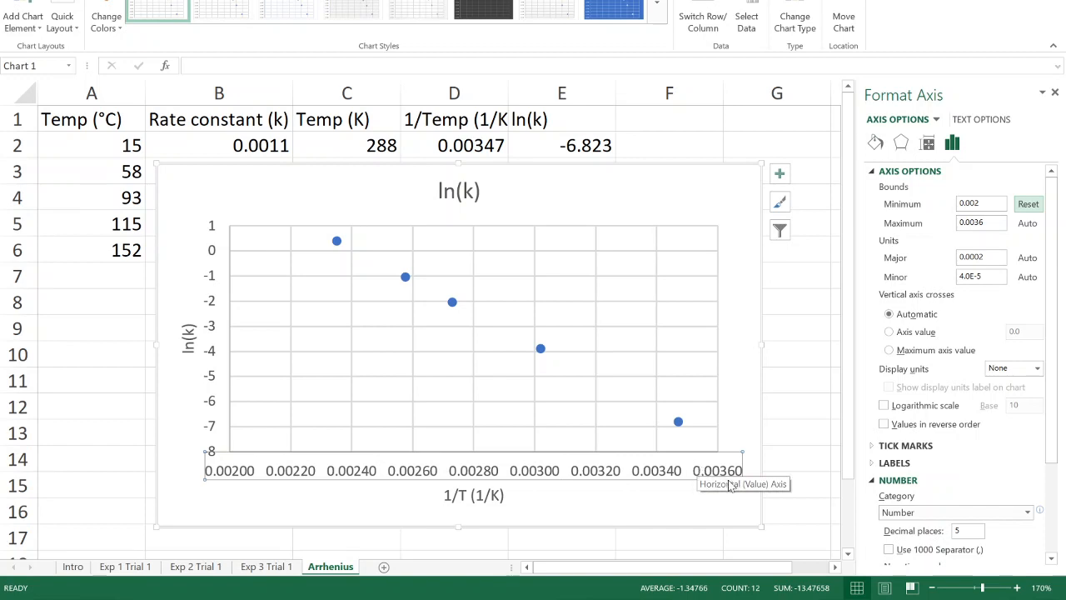
left_click(957, 531)
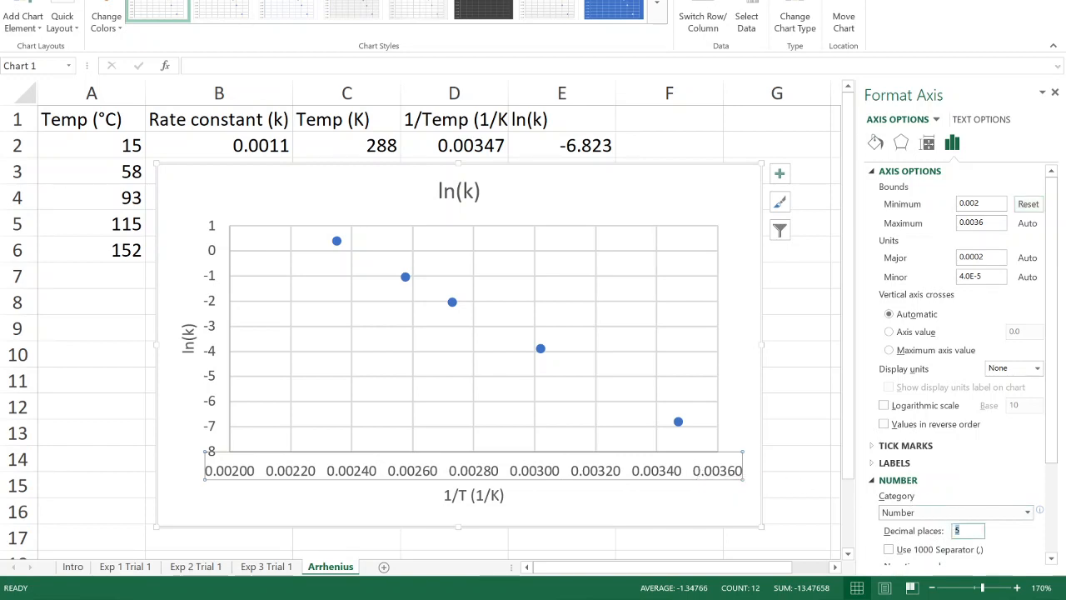
key("Tab")
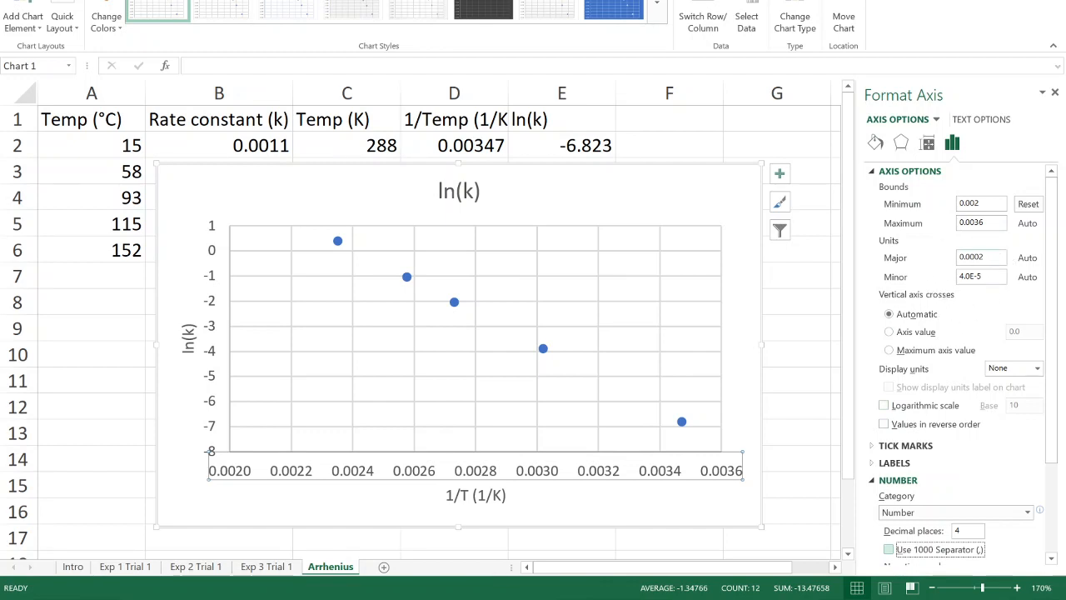
Try a major unit of 0.0004 on the horizontal axis and reset it to automatic
left_click(1002, 261)
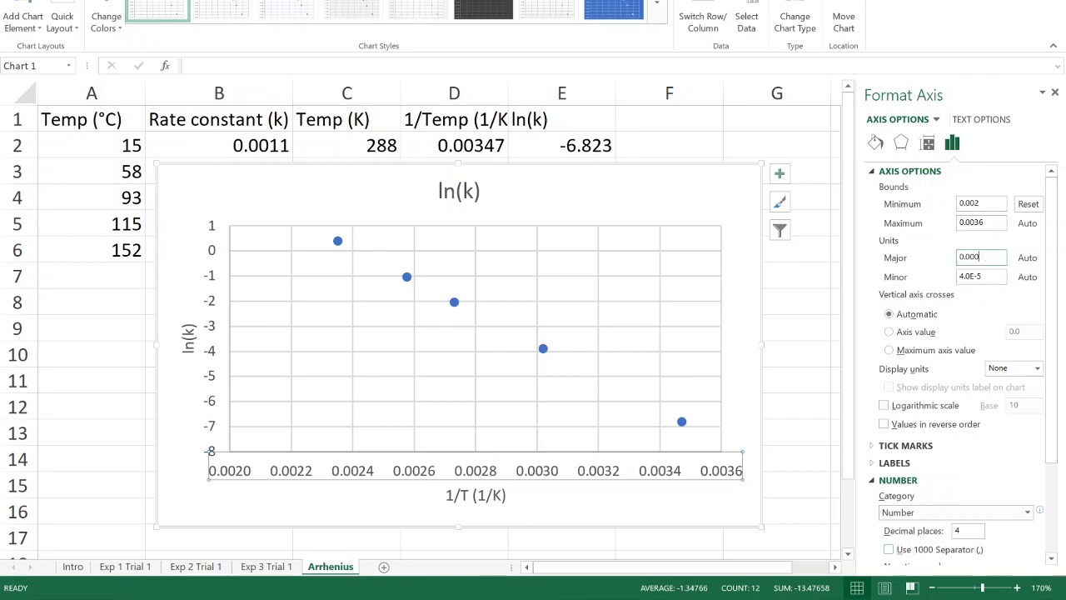
key("BackSpace")
type("4")
key("Tab")
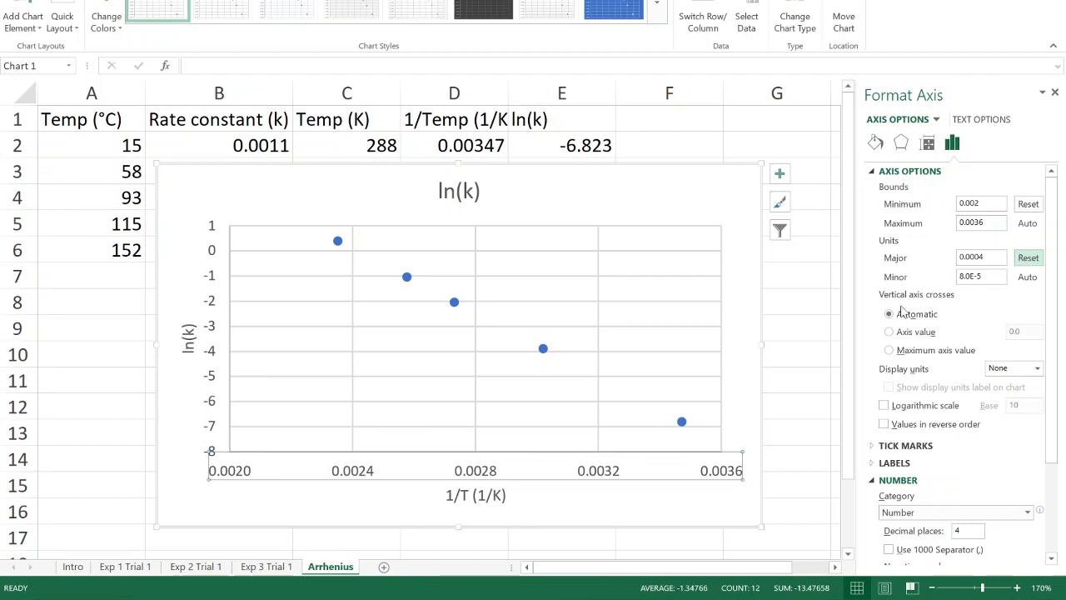
left_click(1029, 258)
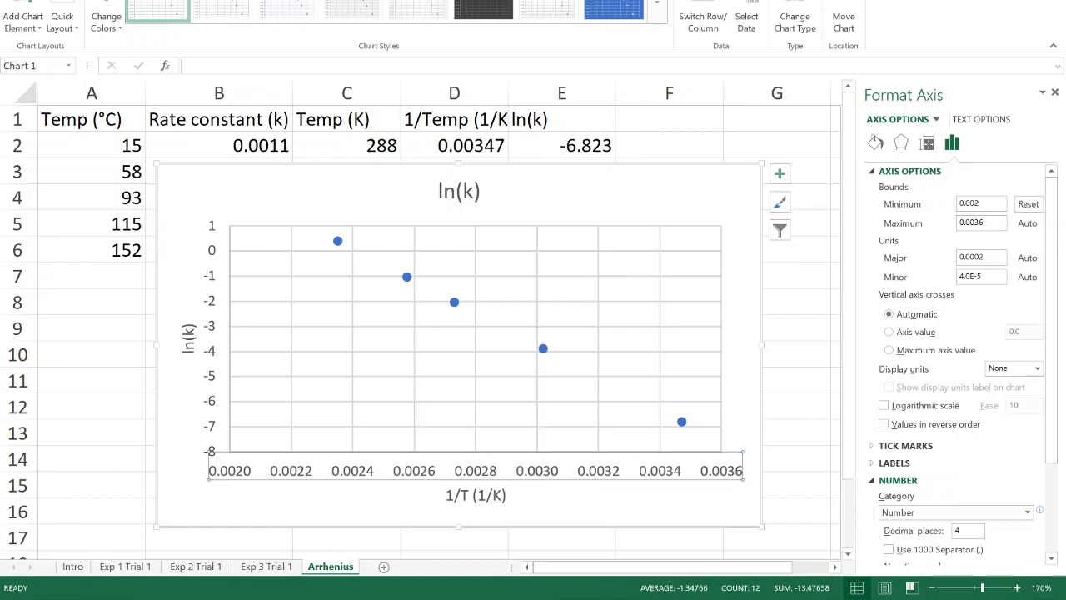
Set the major unit of the horizontal axis to 0.0004
left_click(989, 257)
key("BackSpace")
type("4")
key("Return")
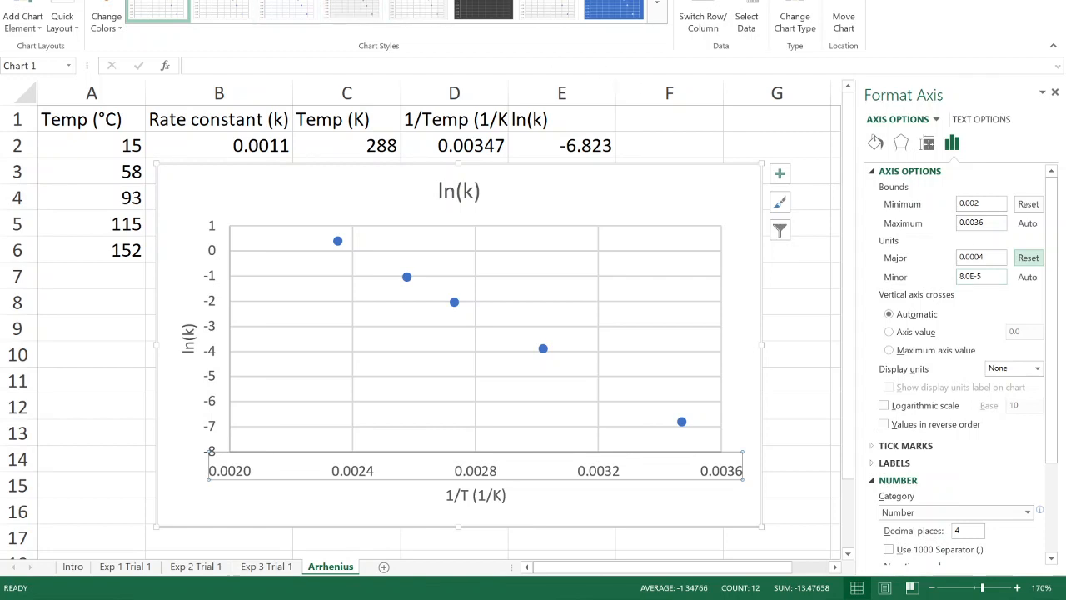
Add a linear trendline to the ln(k) series, displaying its equation and R-squared value on the chart
left_click(23, 22)
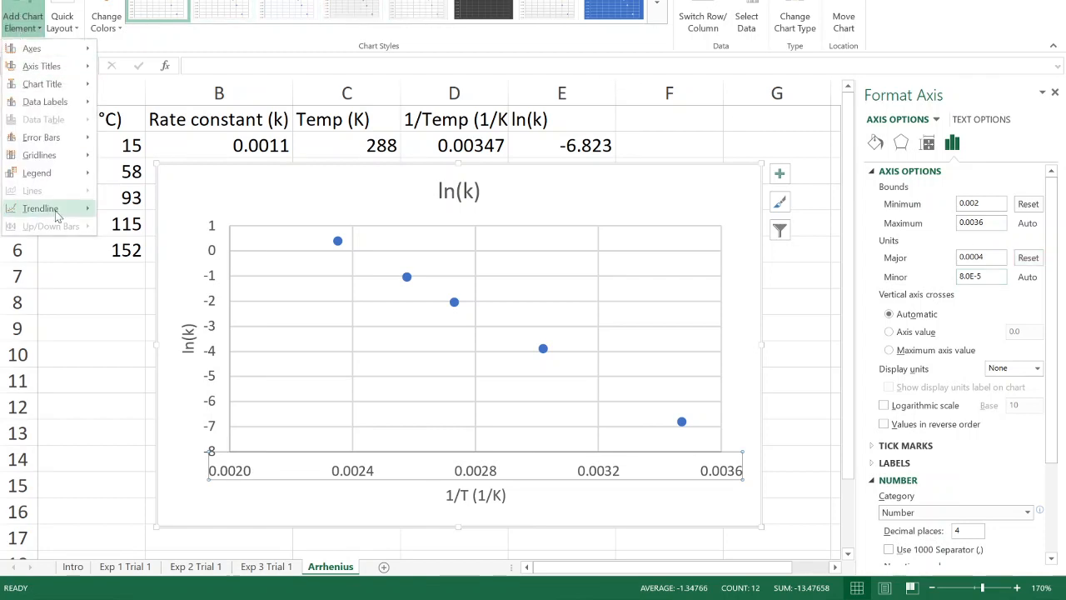
mouse_move(56, 216)
left_click(190, 330)
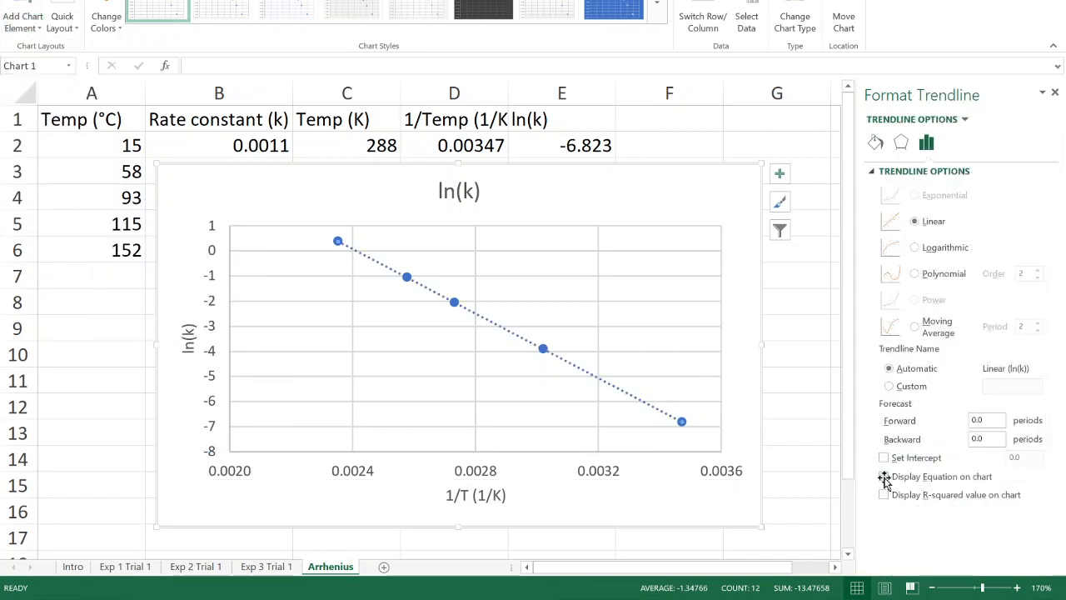
left_click(884, 477)
left_click(883, 494)
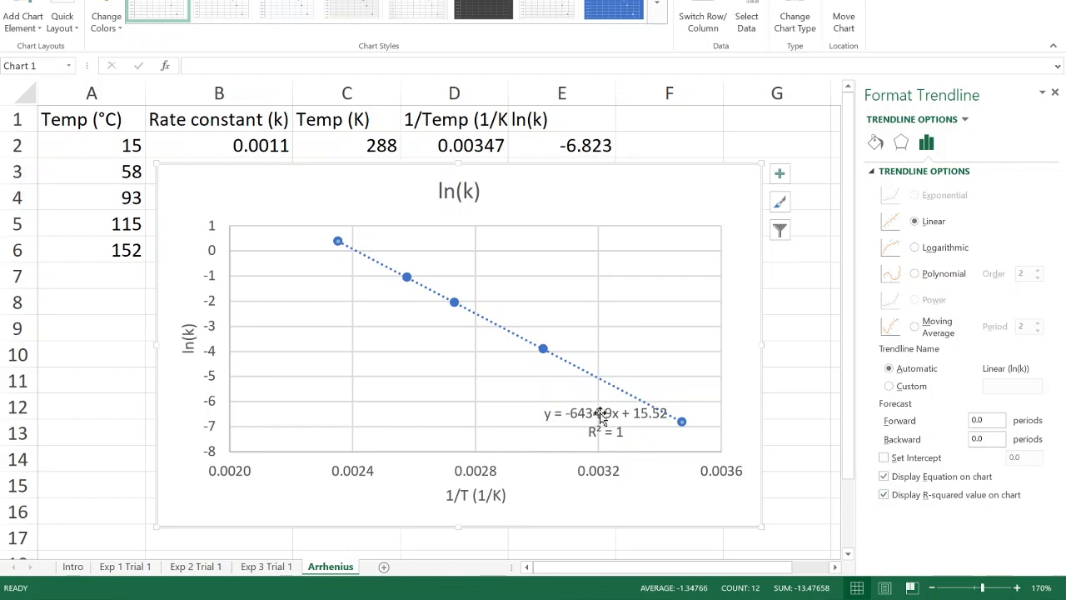
Place the trendline equation label in the empty area below the line and shift the chart slightly left on the Arrhenius sheet
left_click_drag(599, 416, 314, 354)
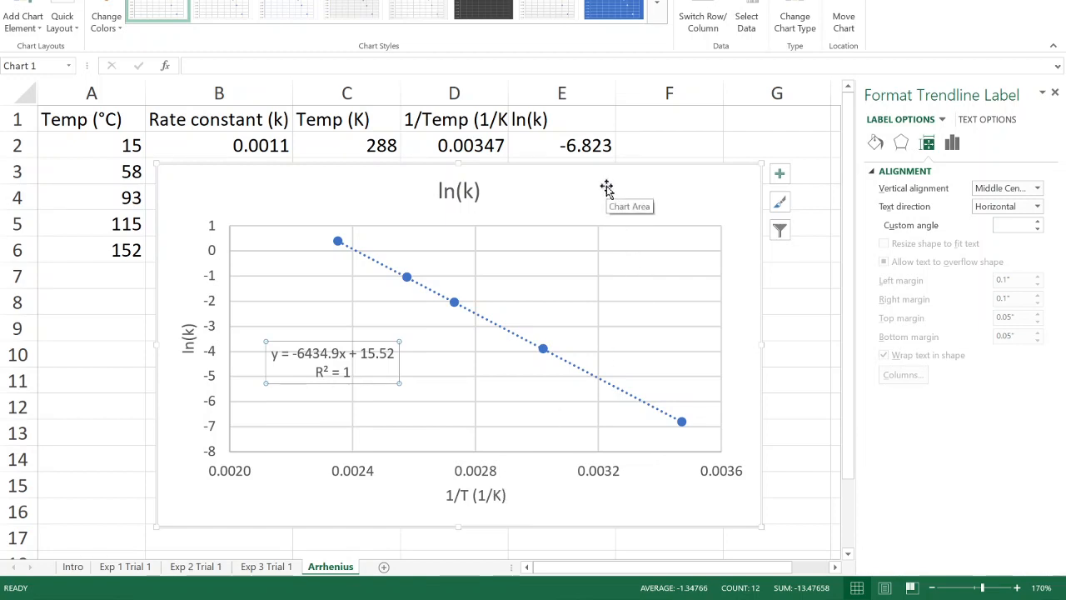
left_click_drag(607, 187, 558, 180)
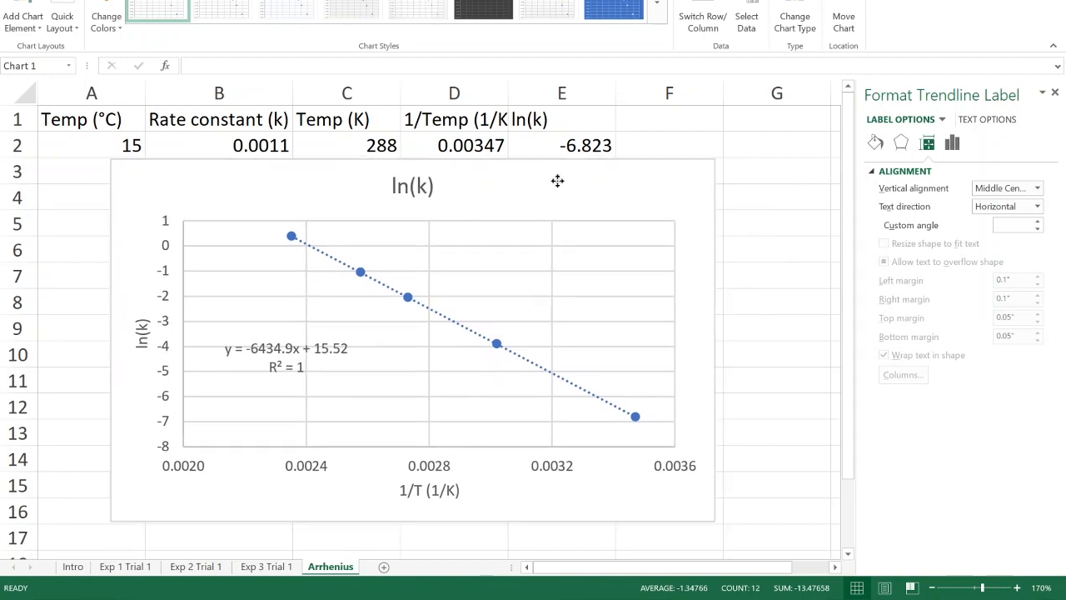
Add a new worksheet, enter "Slope of Arrhenius plot" in A1, and fit column A to its text
left_click(384, 567)
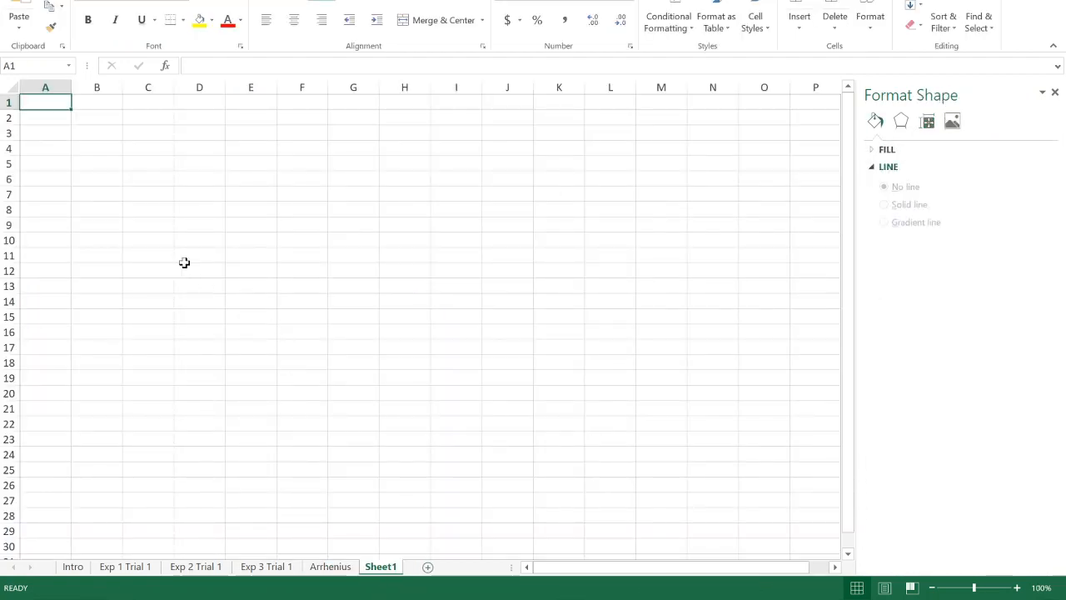
type("Slope of ")
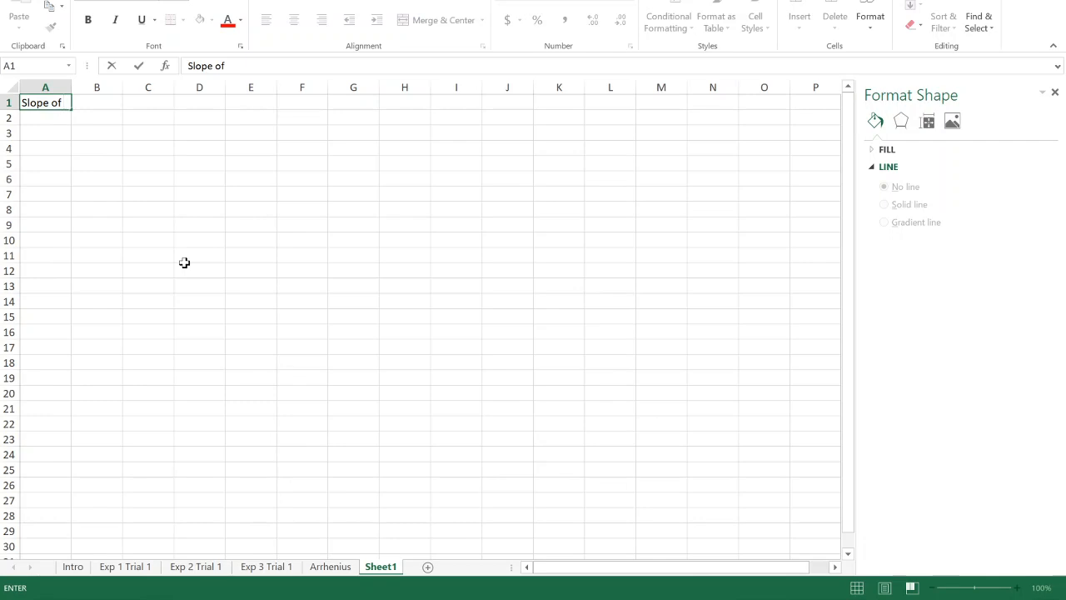
type("arr")
key("BackSpace")
key("BackSpace")
type("Arrhe")
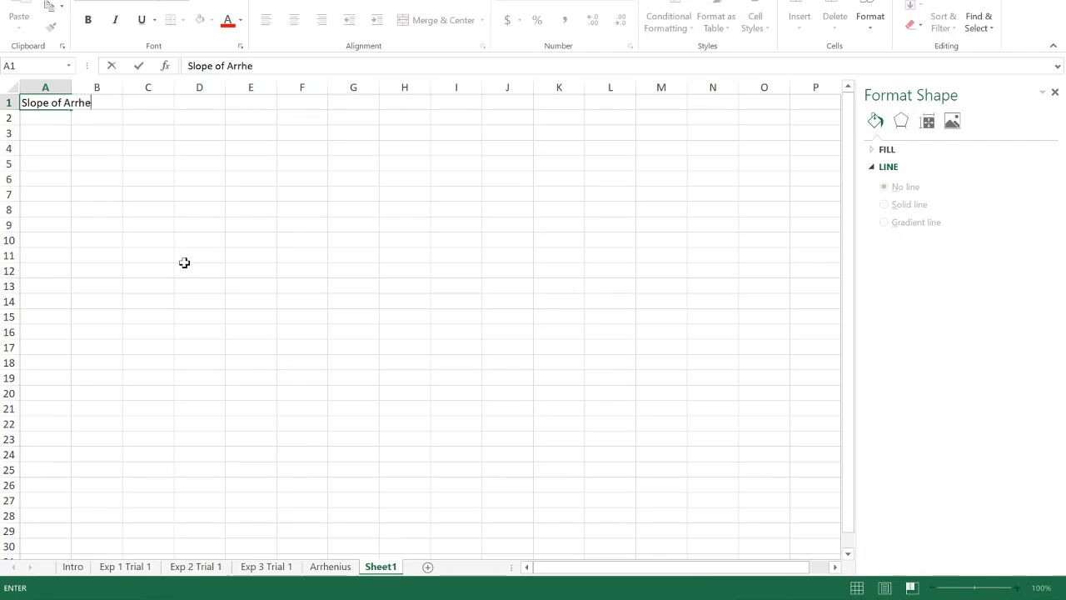
type("nius plot")
key("Tab")
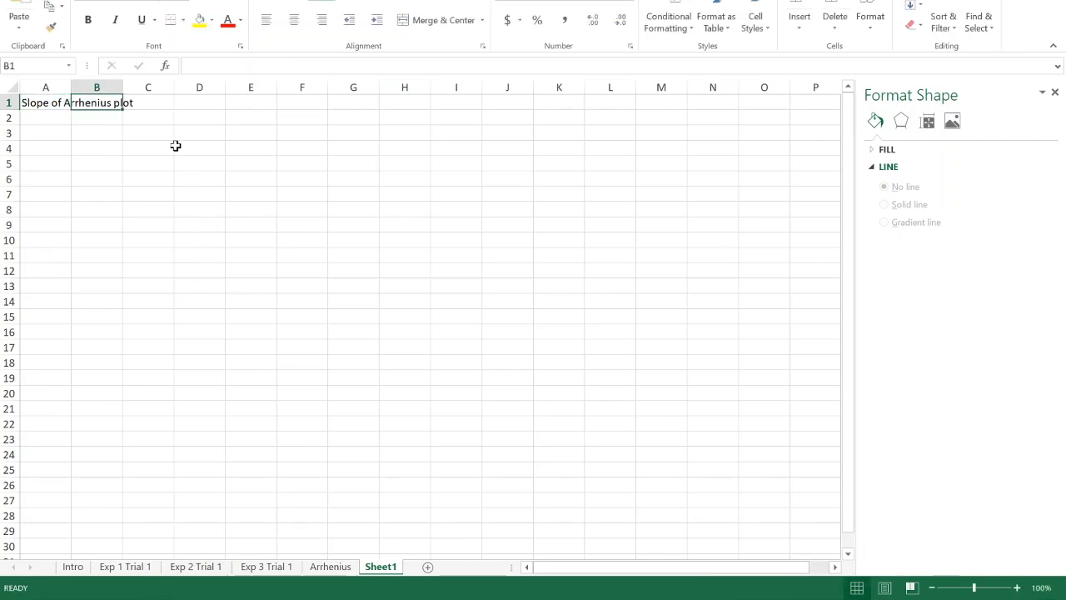
double_click(73, 88)
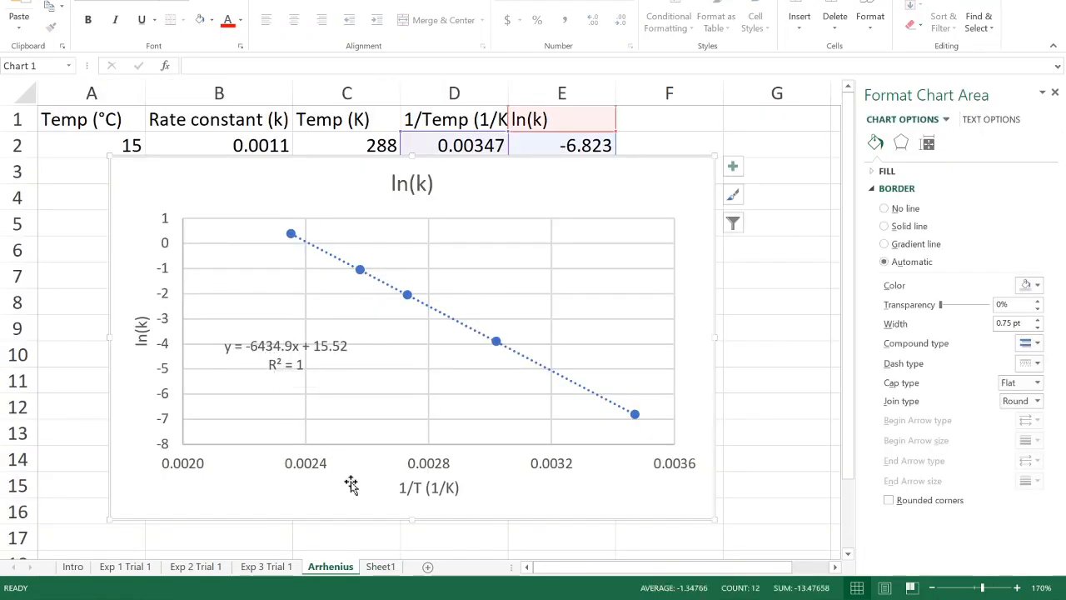
Enter -6344.9 in cell B1 of Sheet1 as the slope of the Arrhenius plot
left_click(387, 570)
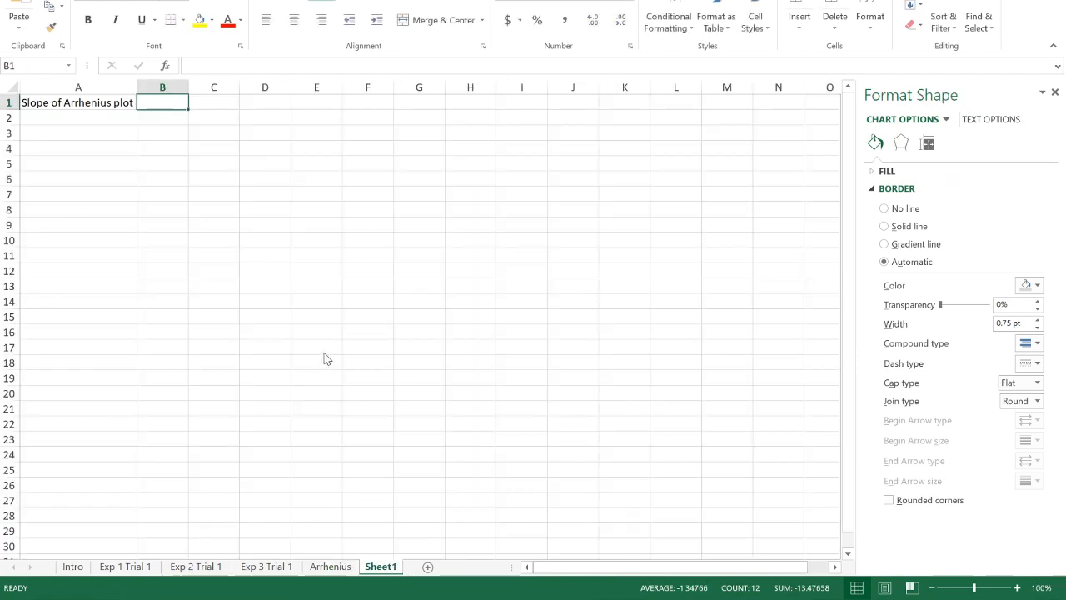
type("-63")
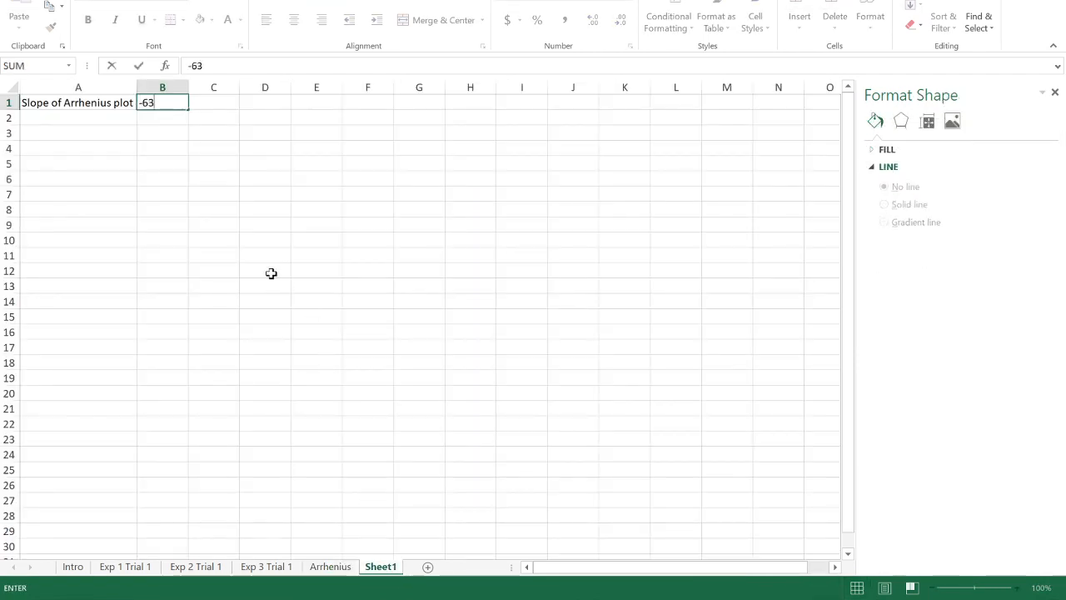
type("44.9")
key("ctrl+Return")
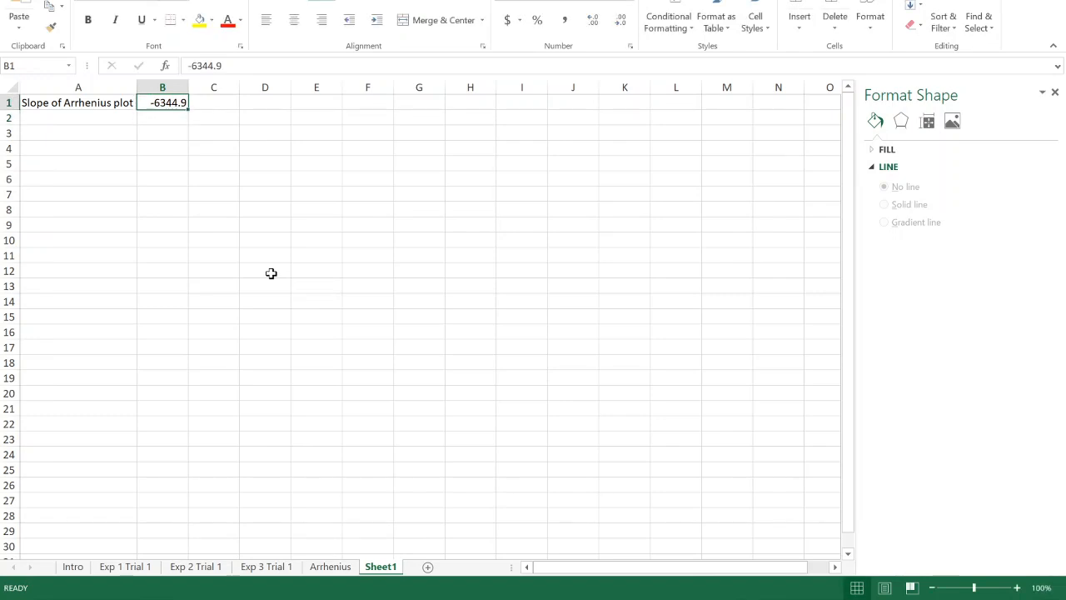
Compare the trendline equation on the Arrhenius sheet with the slope entered in Sheet1
left_click(328, 569)
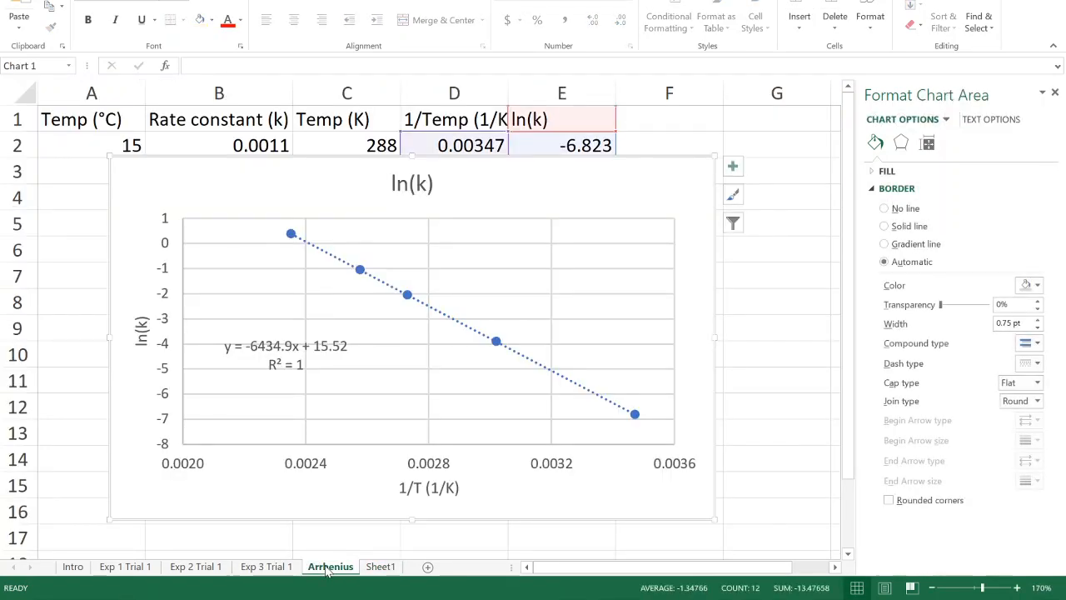
left_click(374, 569)
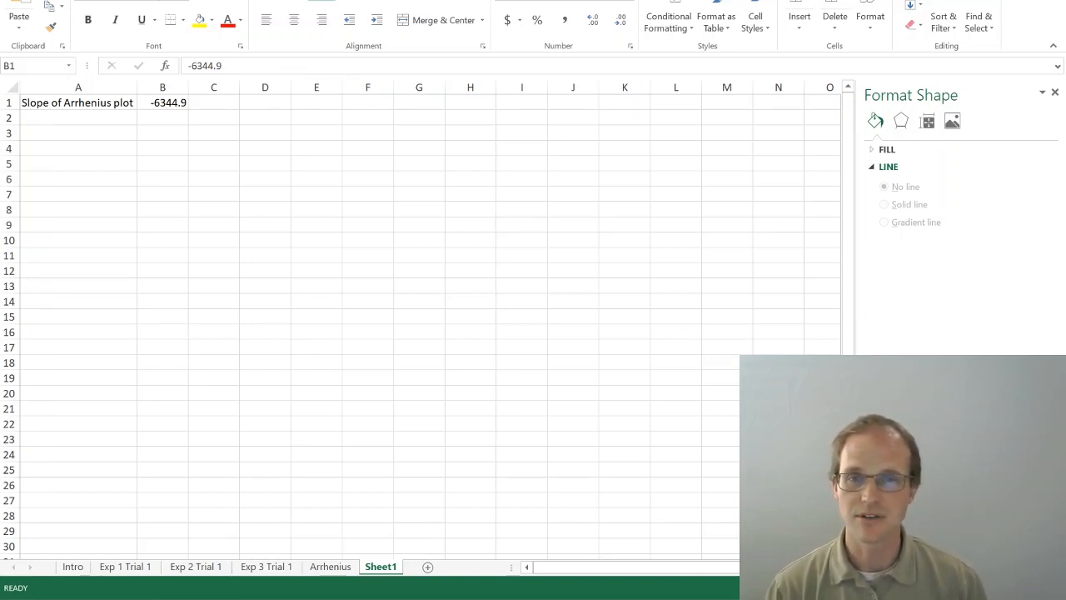
left_click(224, 127)
scroll(420, 318, "up", 5)
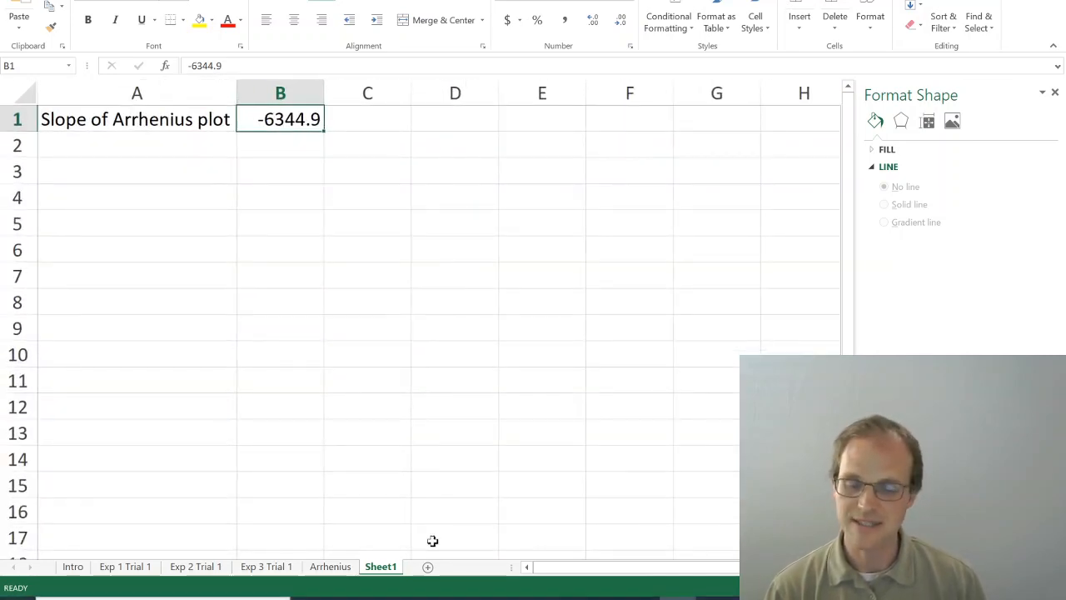
Shift the chart on the Arrhenius sheet down and left, and enter the label "Slope" in cell G1
left_click(327, 567)
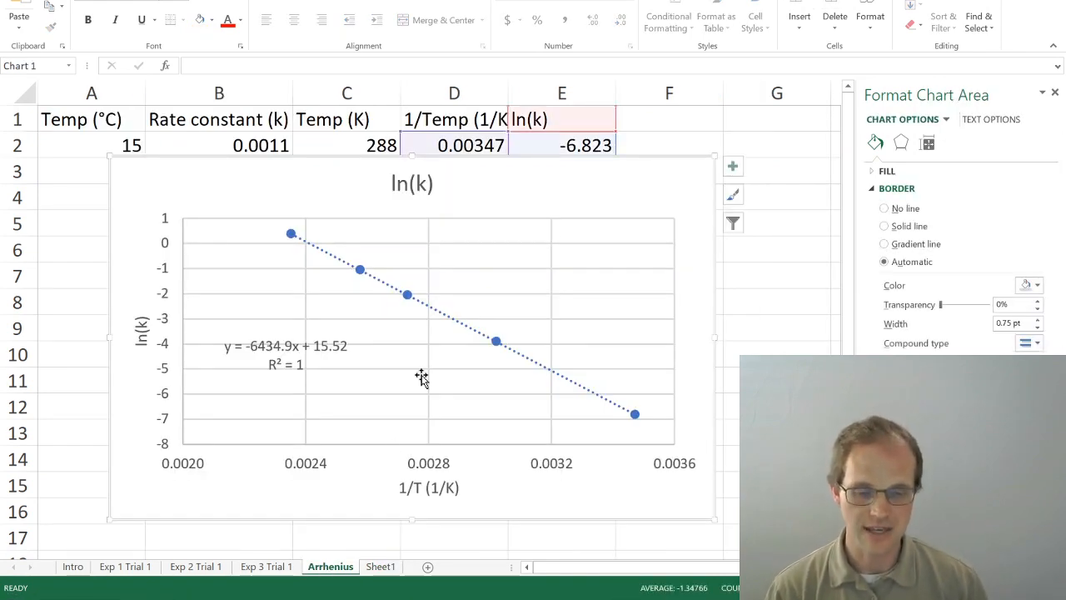
left_click_drag(624, 188, 548, 228)
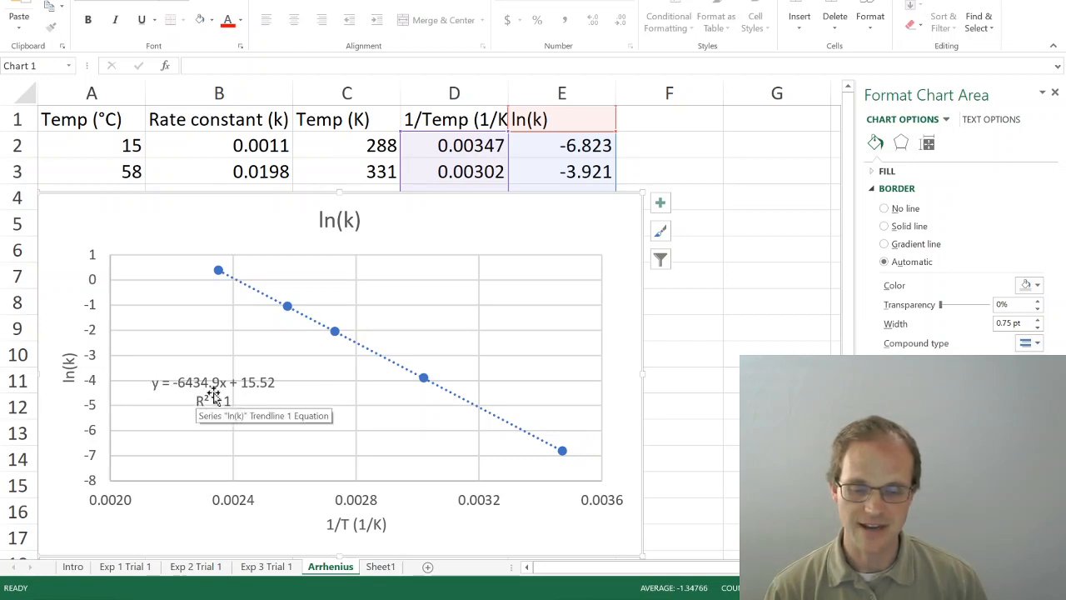
left_click(749, 125)
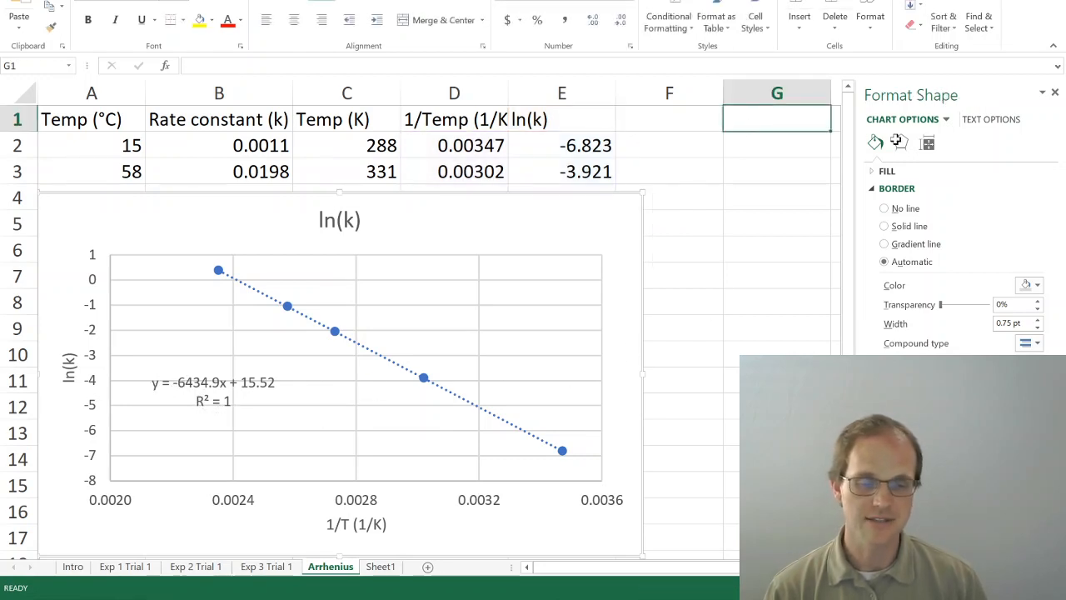
type("Slope")
key("Tab")
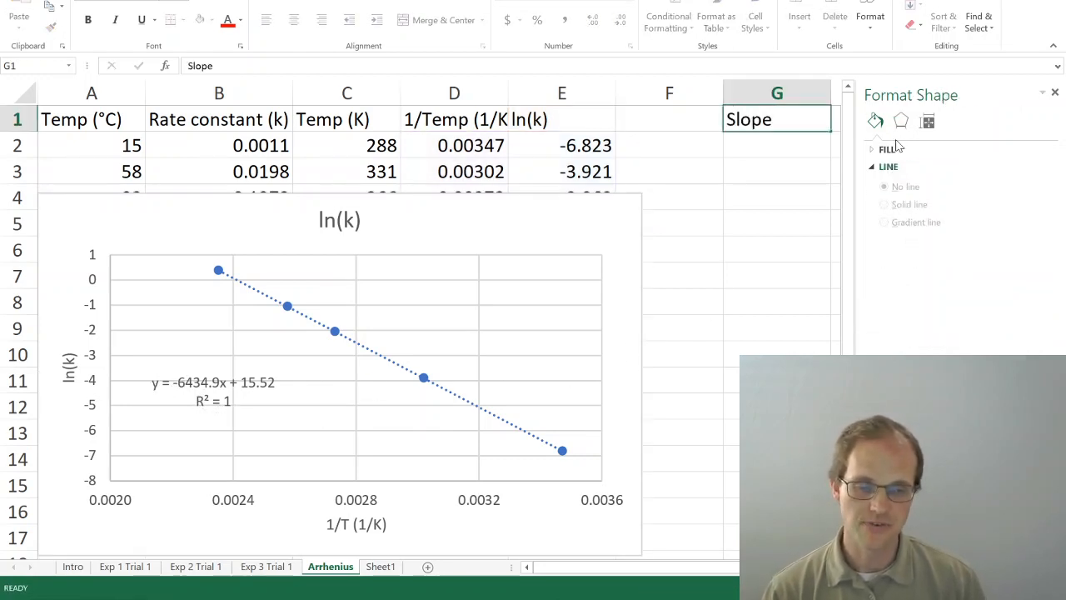
Move the Arrhenius chart below the data table so that all the data rows are uncovered
left_click(684, 147)
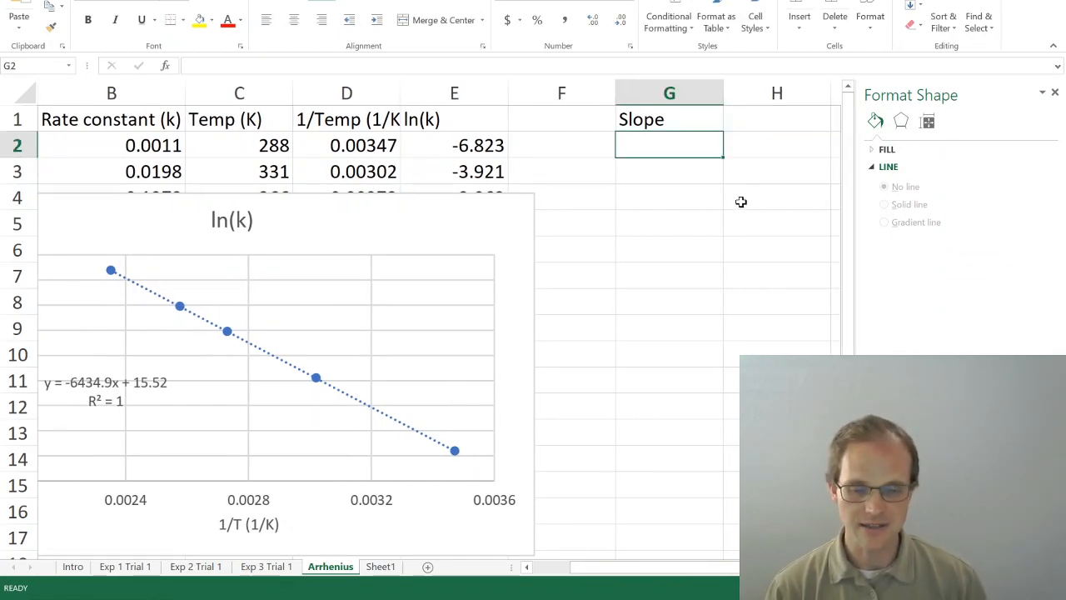
left_click(333, 219)
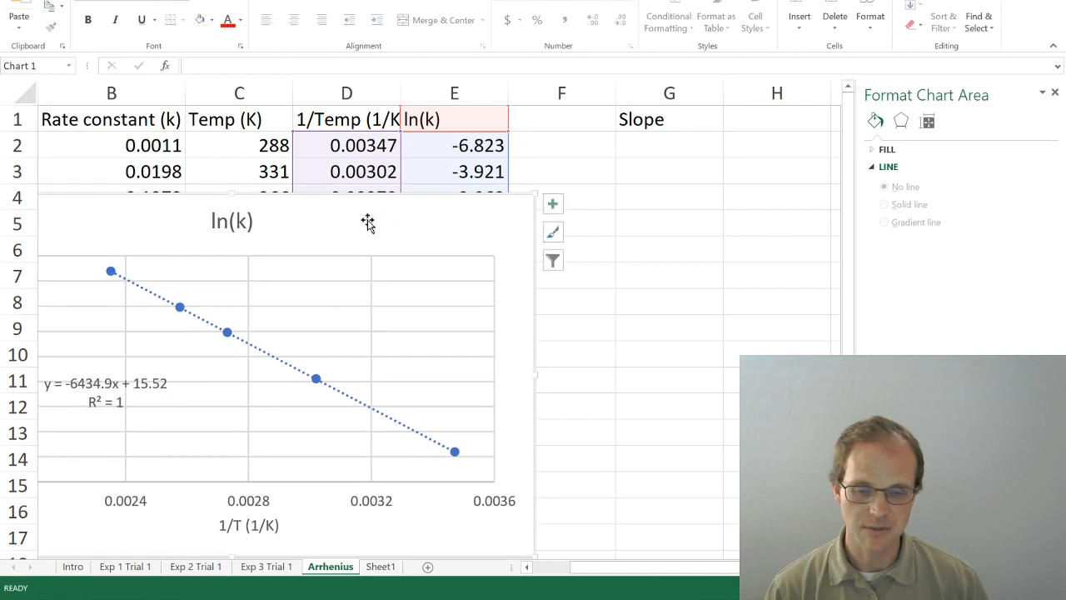
left_click_drag(367, 222, 364, 407)
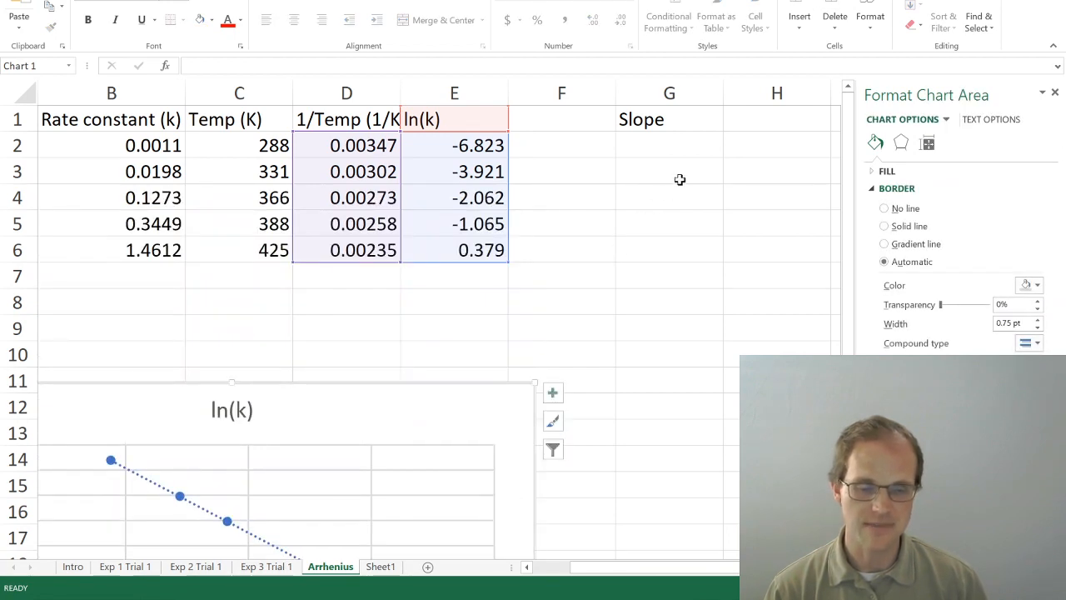
Calculate the slope in cell G2 with =SLOPE(E:E,D:D), using ln(k) as the y values and 1/Temp as the x values
left_click(669, 150)
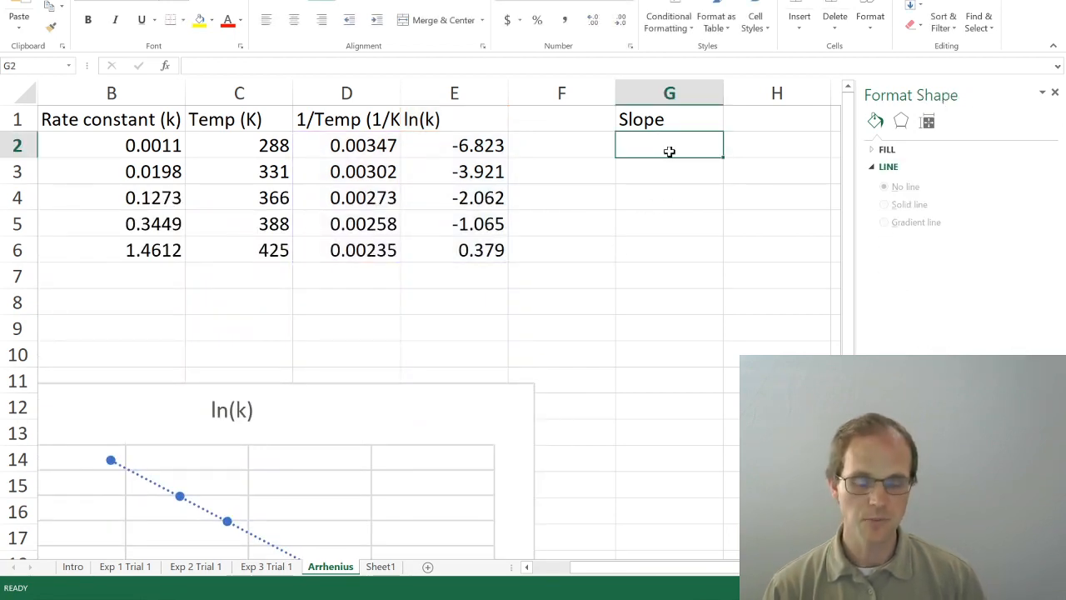
type("=s")
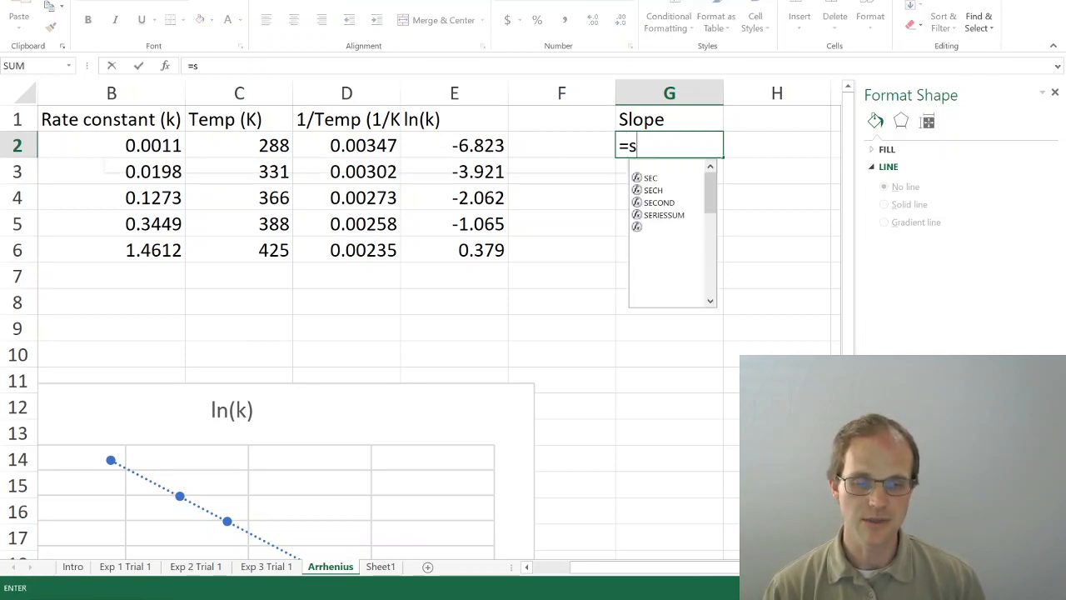
type("lope(")
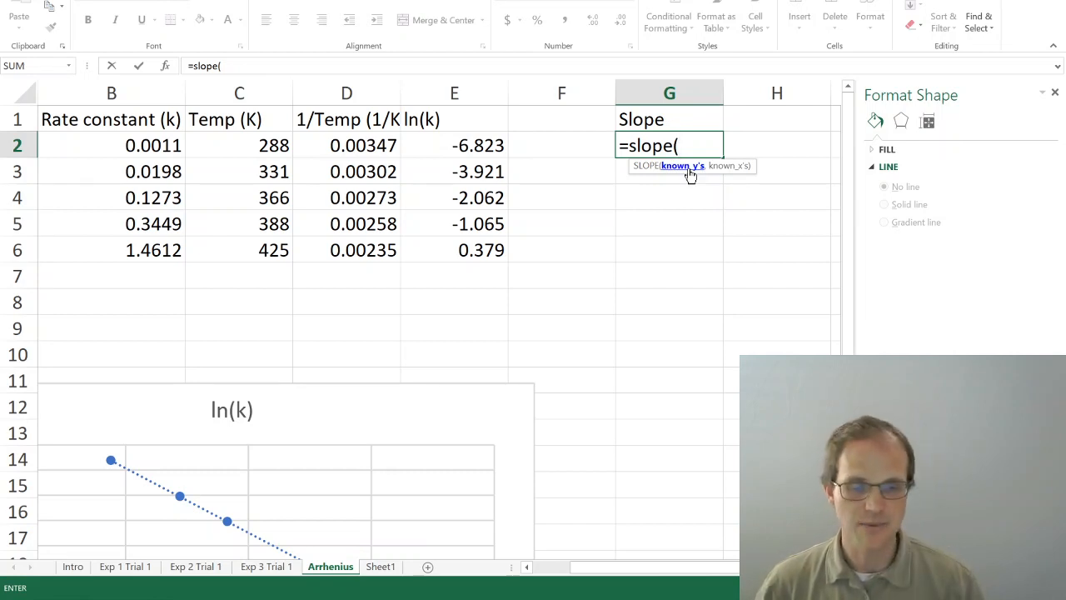
left_click(456, 93)
type(",")
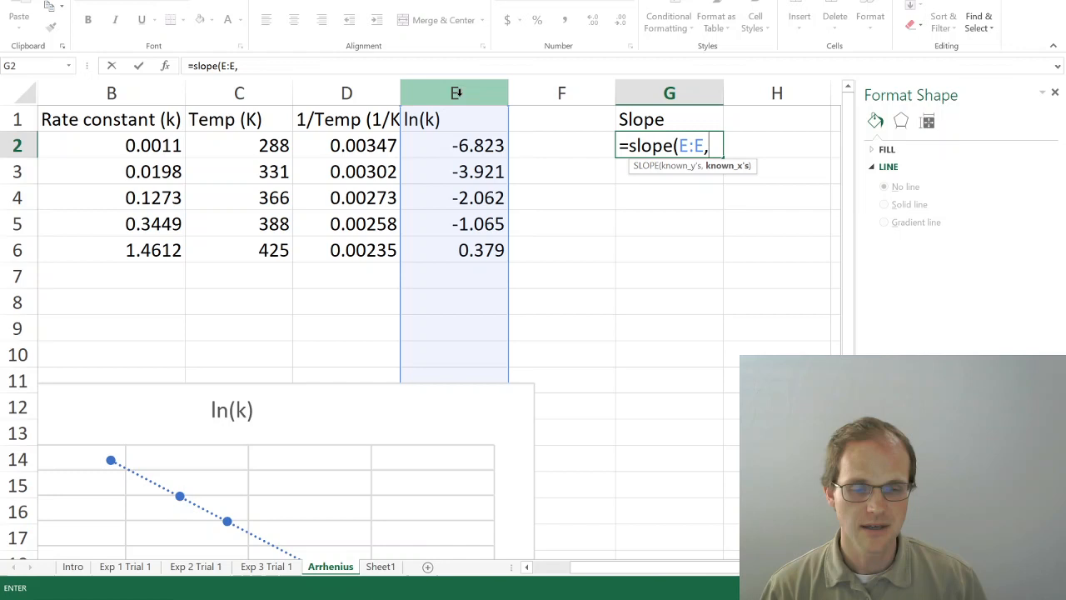
left_click(347, 93)
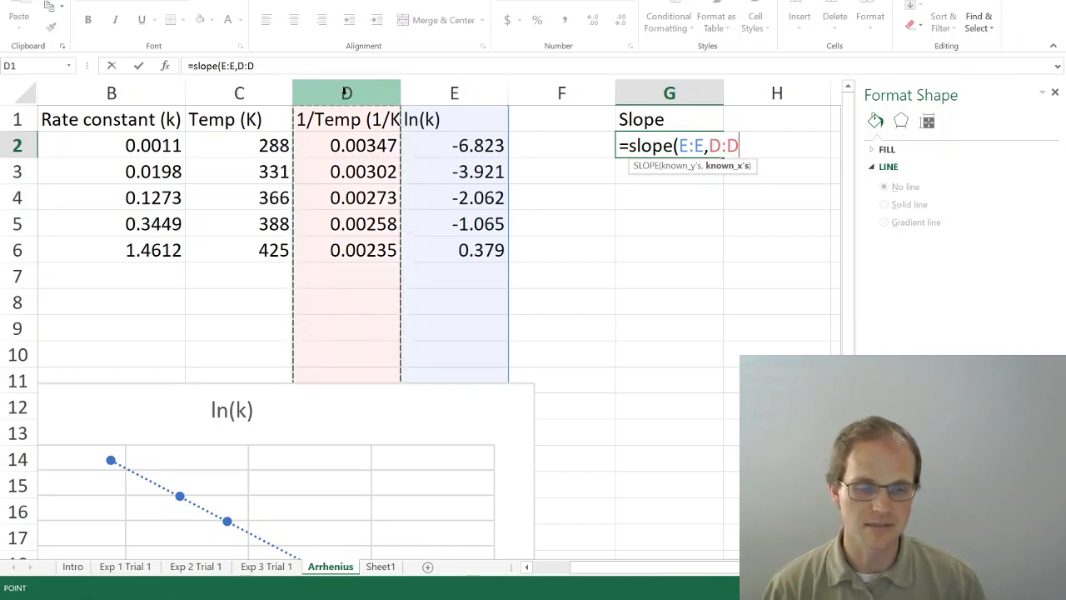
type(")")
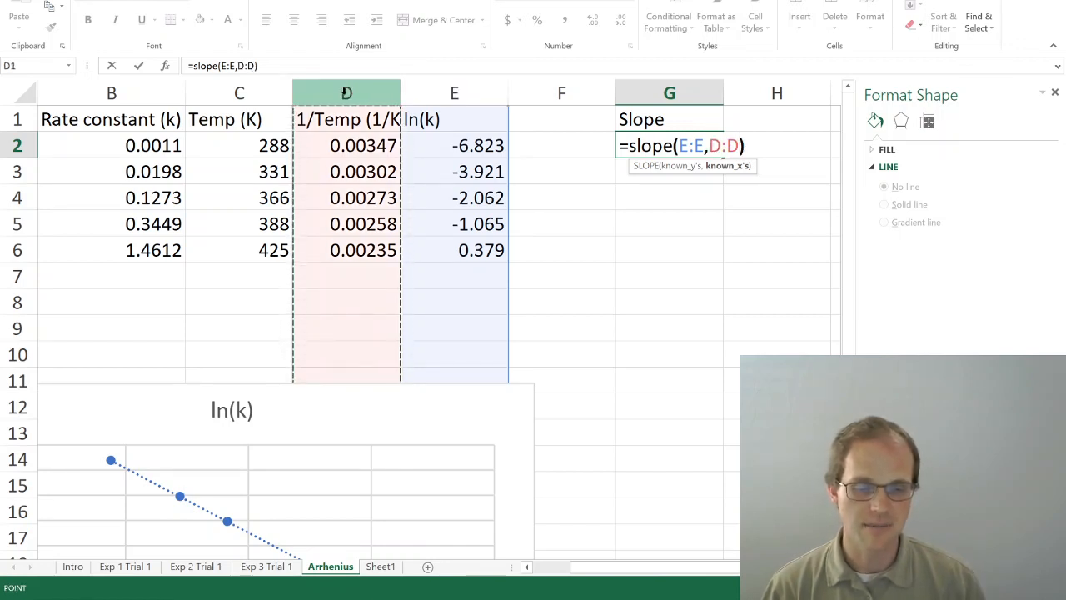
key("Return")
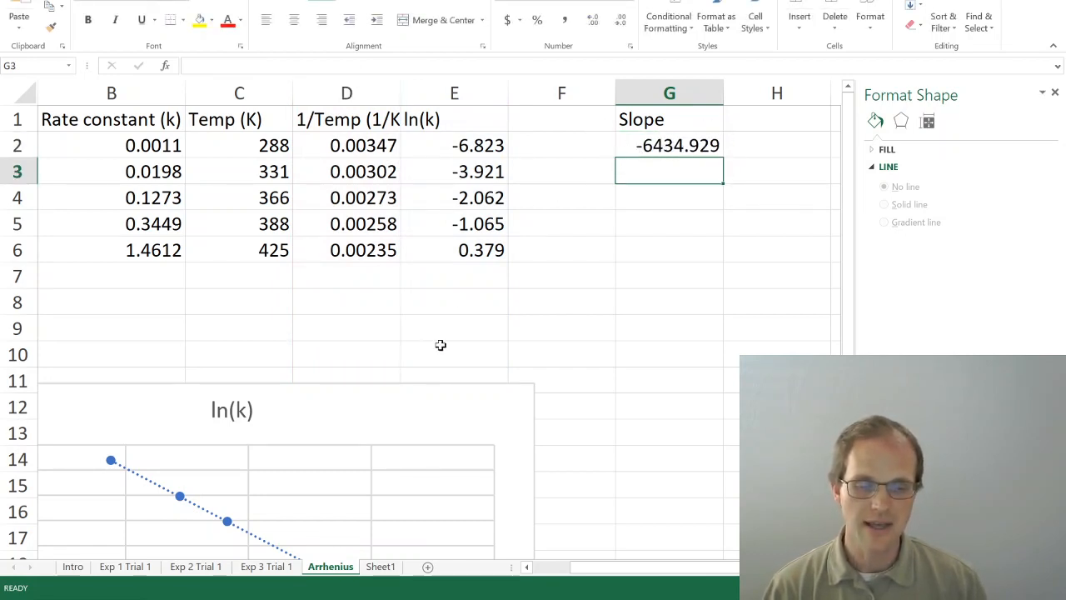
Replace the slope value in cell B1 of Sheet1 with a reference to the calculated slope, =Arrhenius!G2
left_click(379, 567)
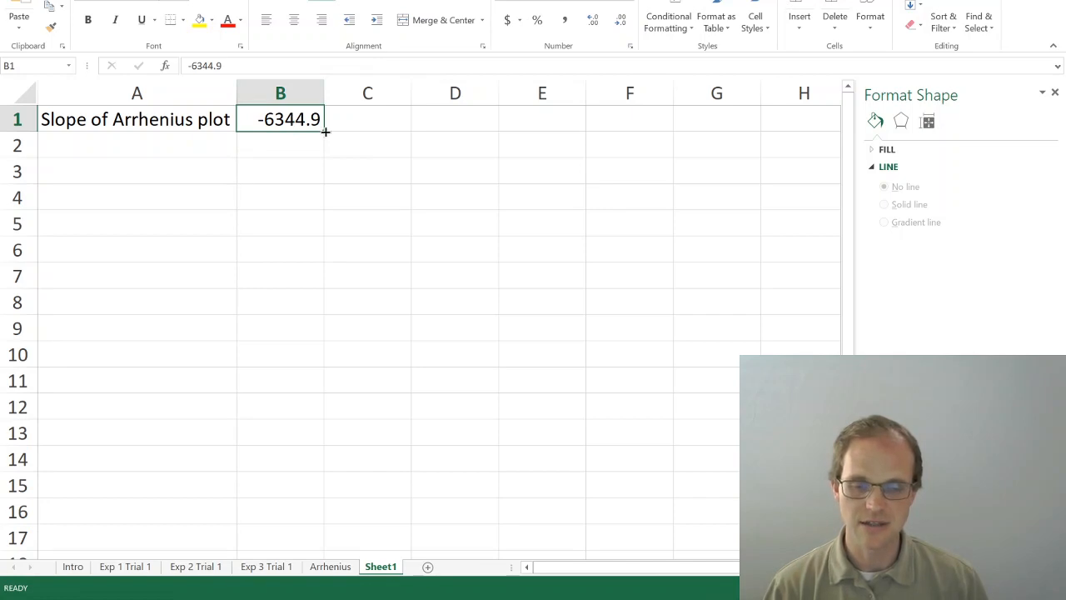
type("=")
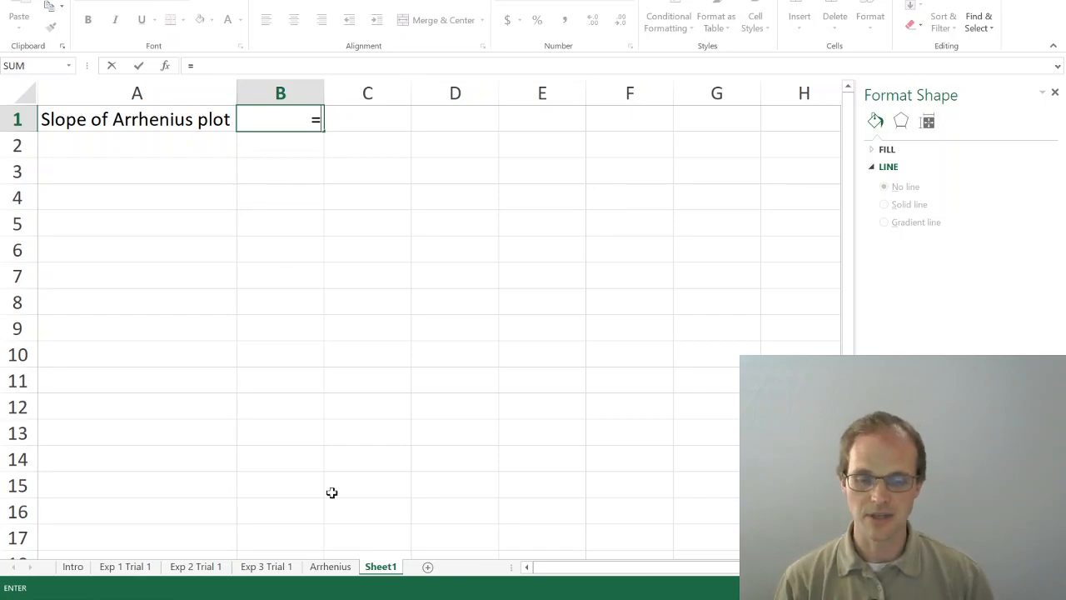
left_click(330, 567)
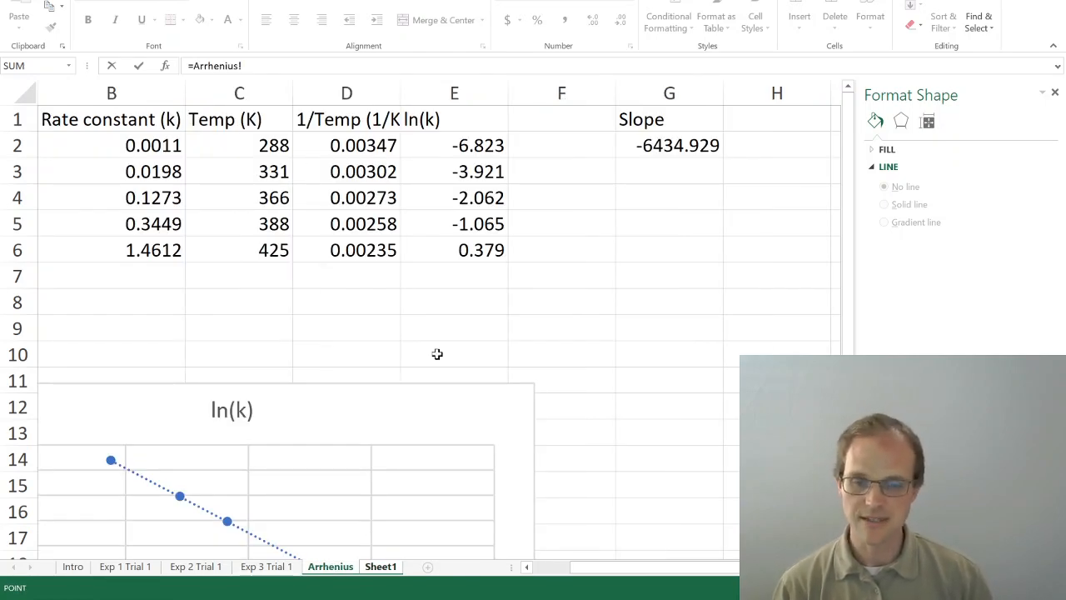
left_click(666, 143)
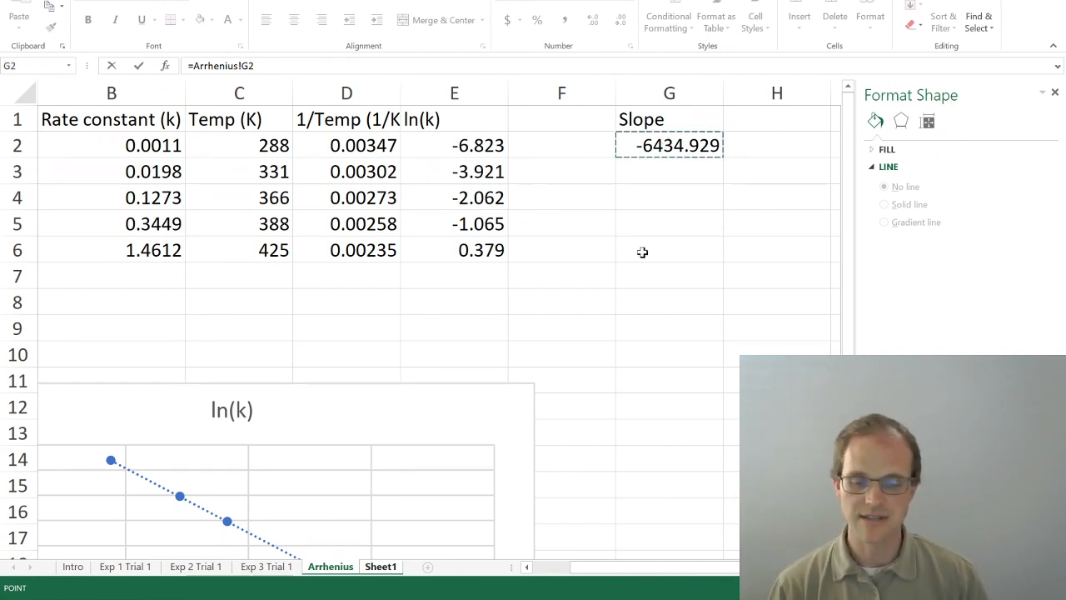
key("Return")
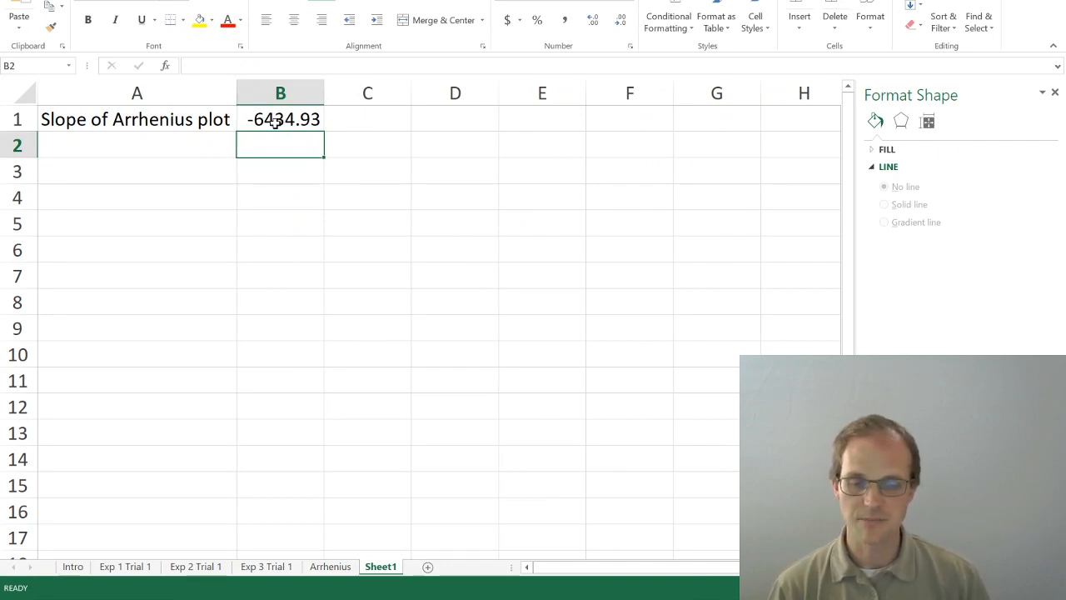
Set the rate constant in cell B6 of the Arrhenius sheet to 1.553
left_click(327, 566)
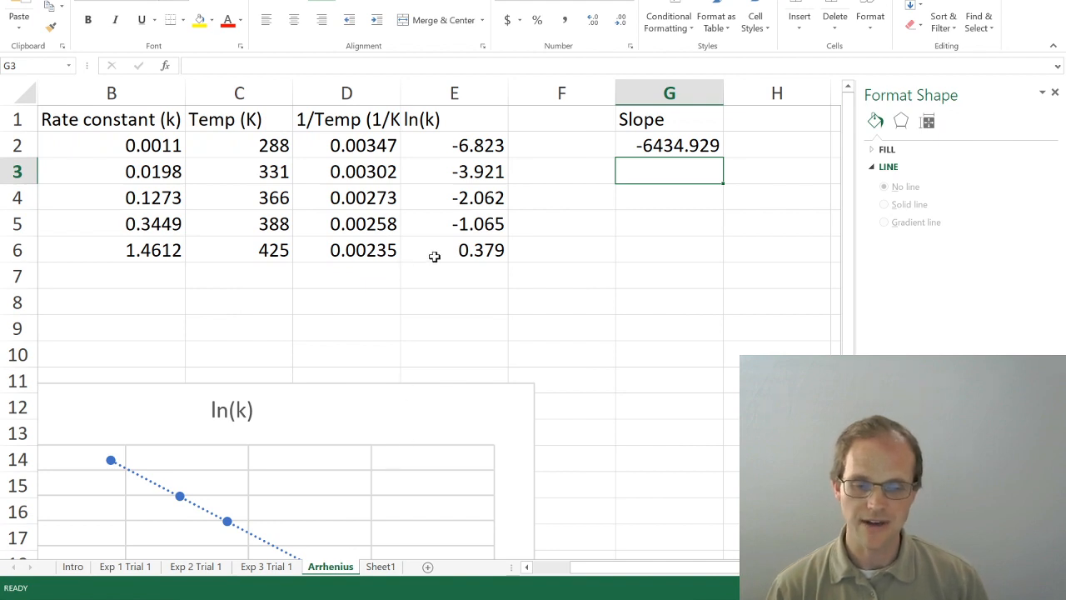
left_click(127, 251)
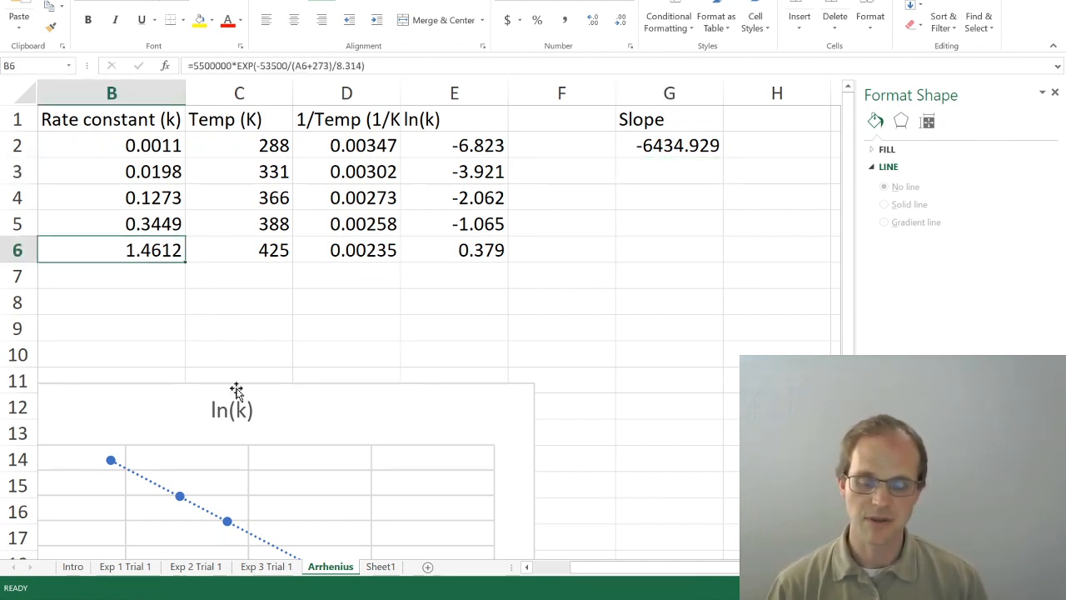
type("1")
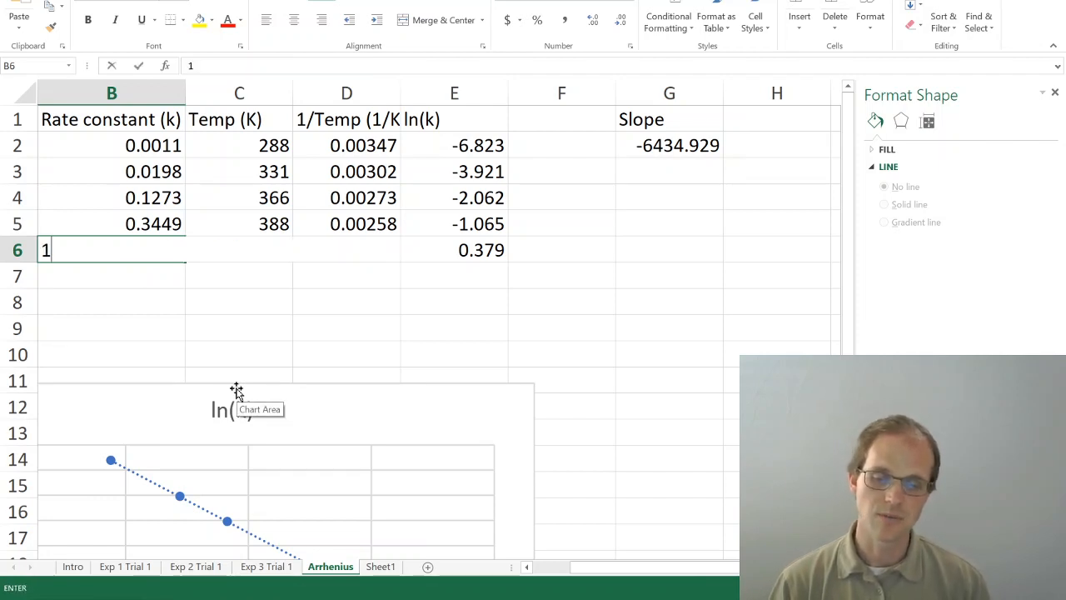
type(".553")
key("Return")
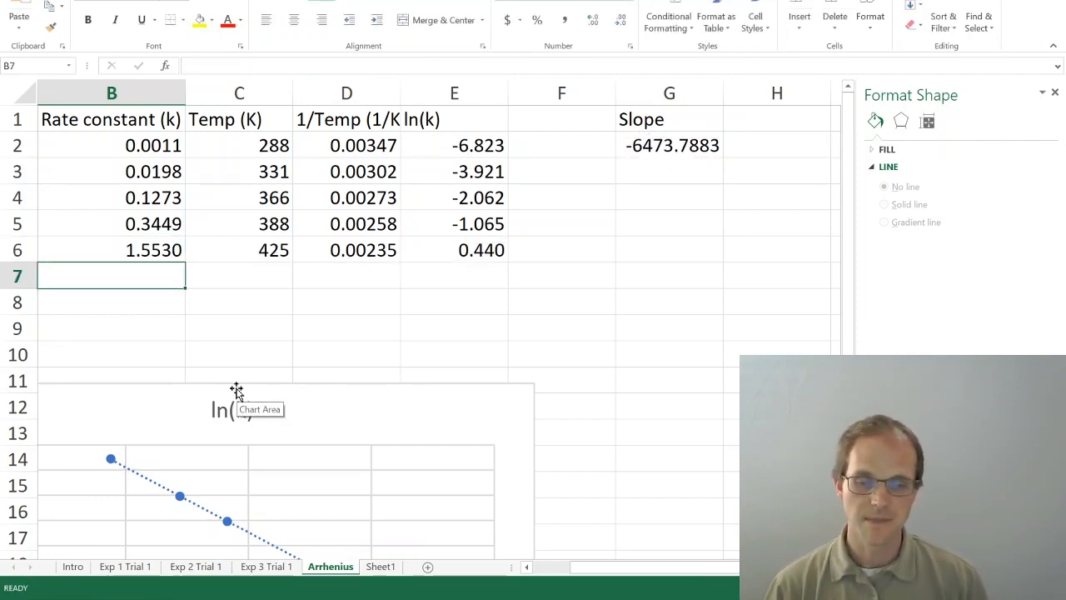
Compare the linked slope in Sheet1 with the slope formula in cell G2 of the Arrhenius sheet
left_click(378, 566)
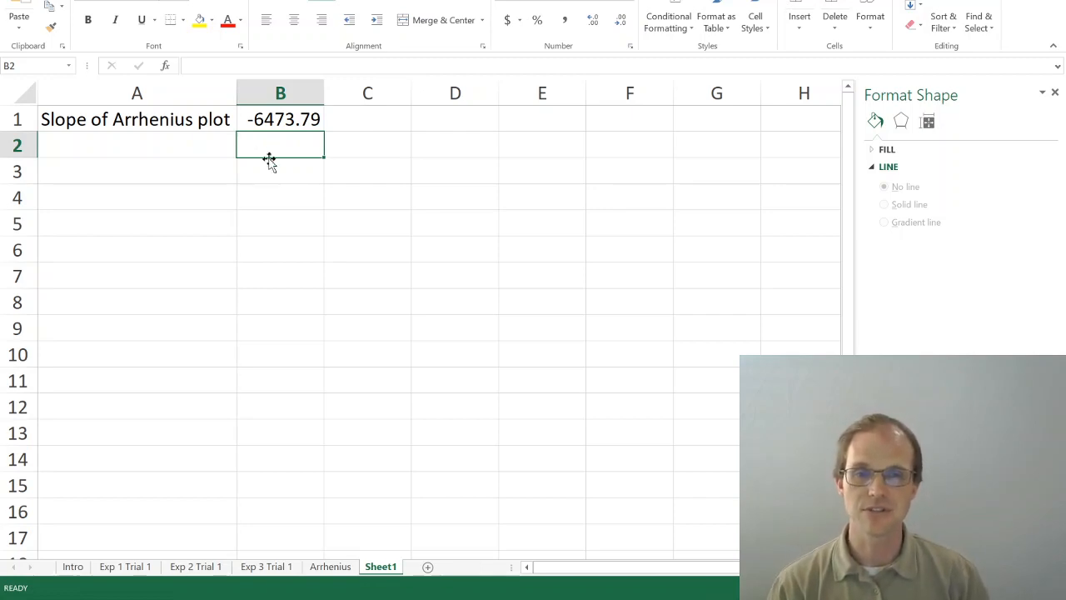
left_click(325, 568)
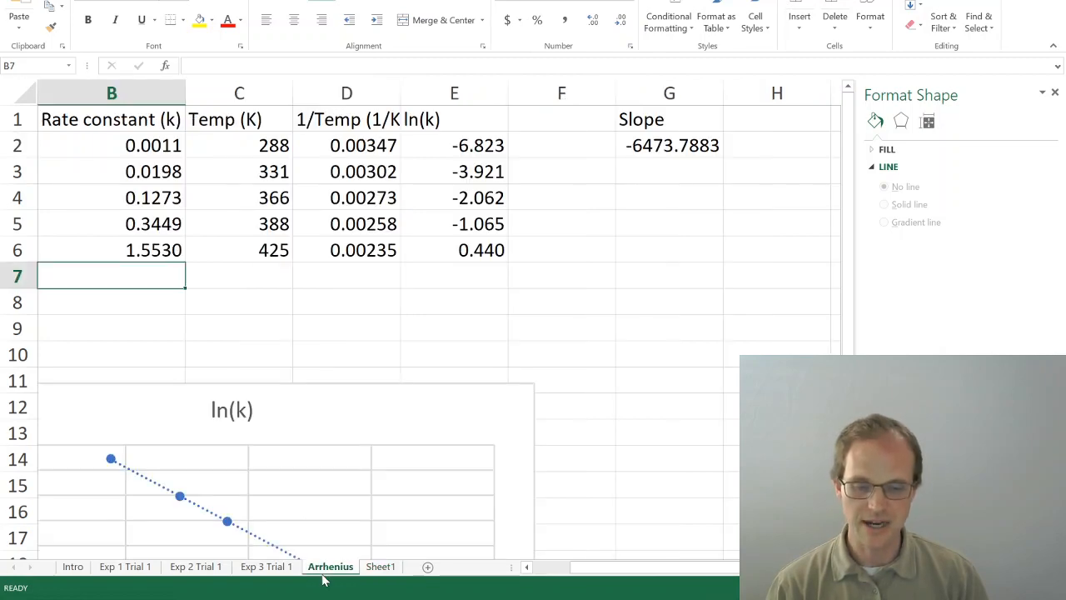
left_click(652, 156)
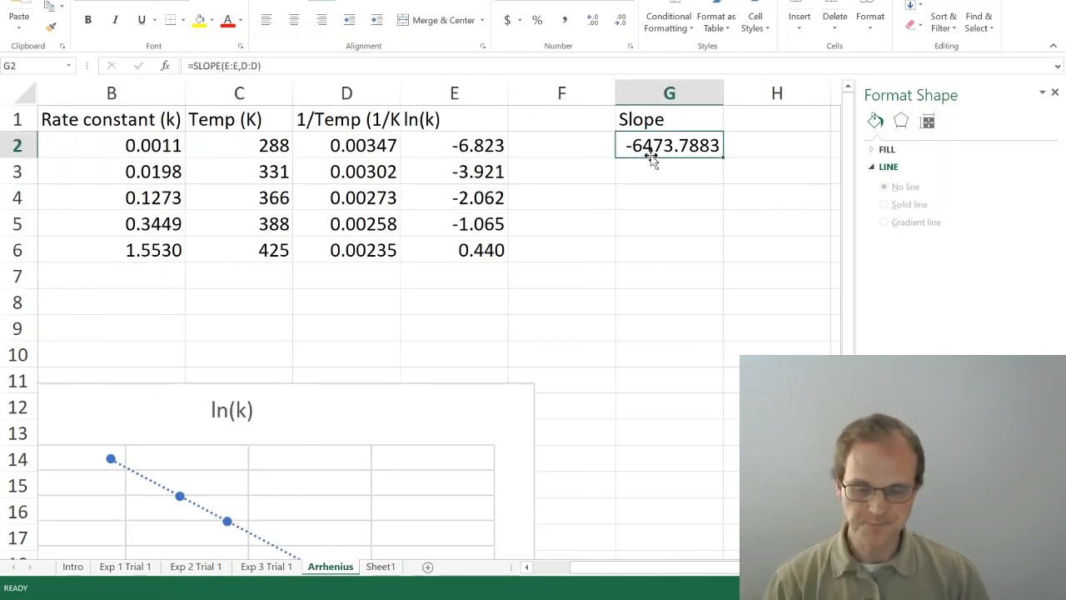